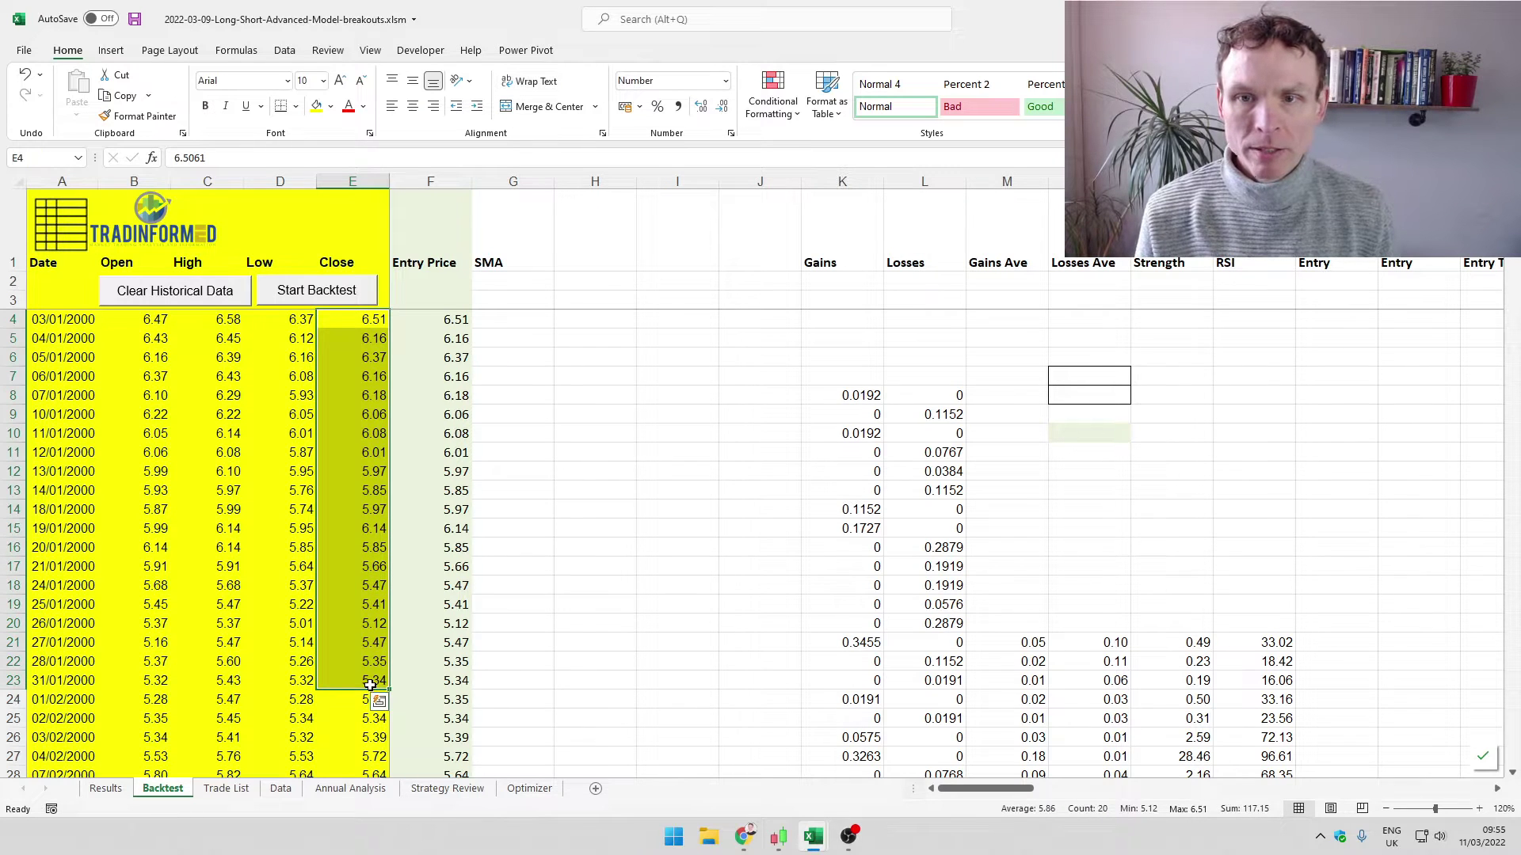
Step: Enter =AVERAGE(E4:E23) in G23 (5.86) and fill it down the SMA column
left_click(493, 678)
type("=av")
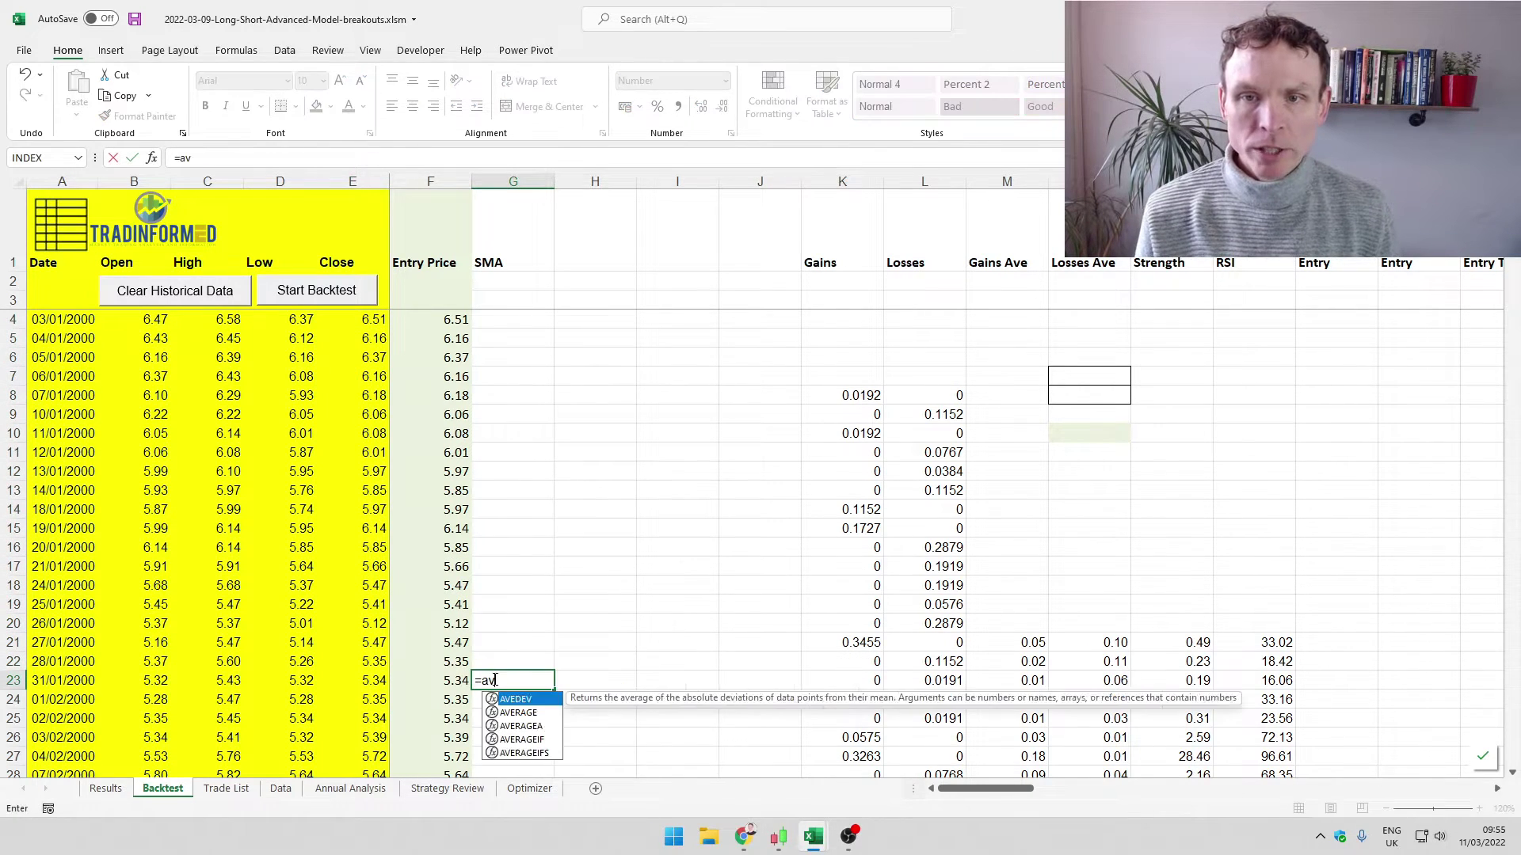
type("erage(")
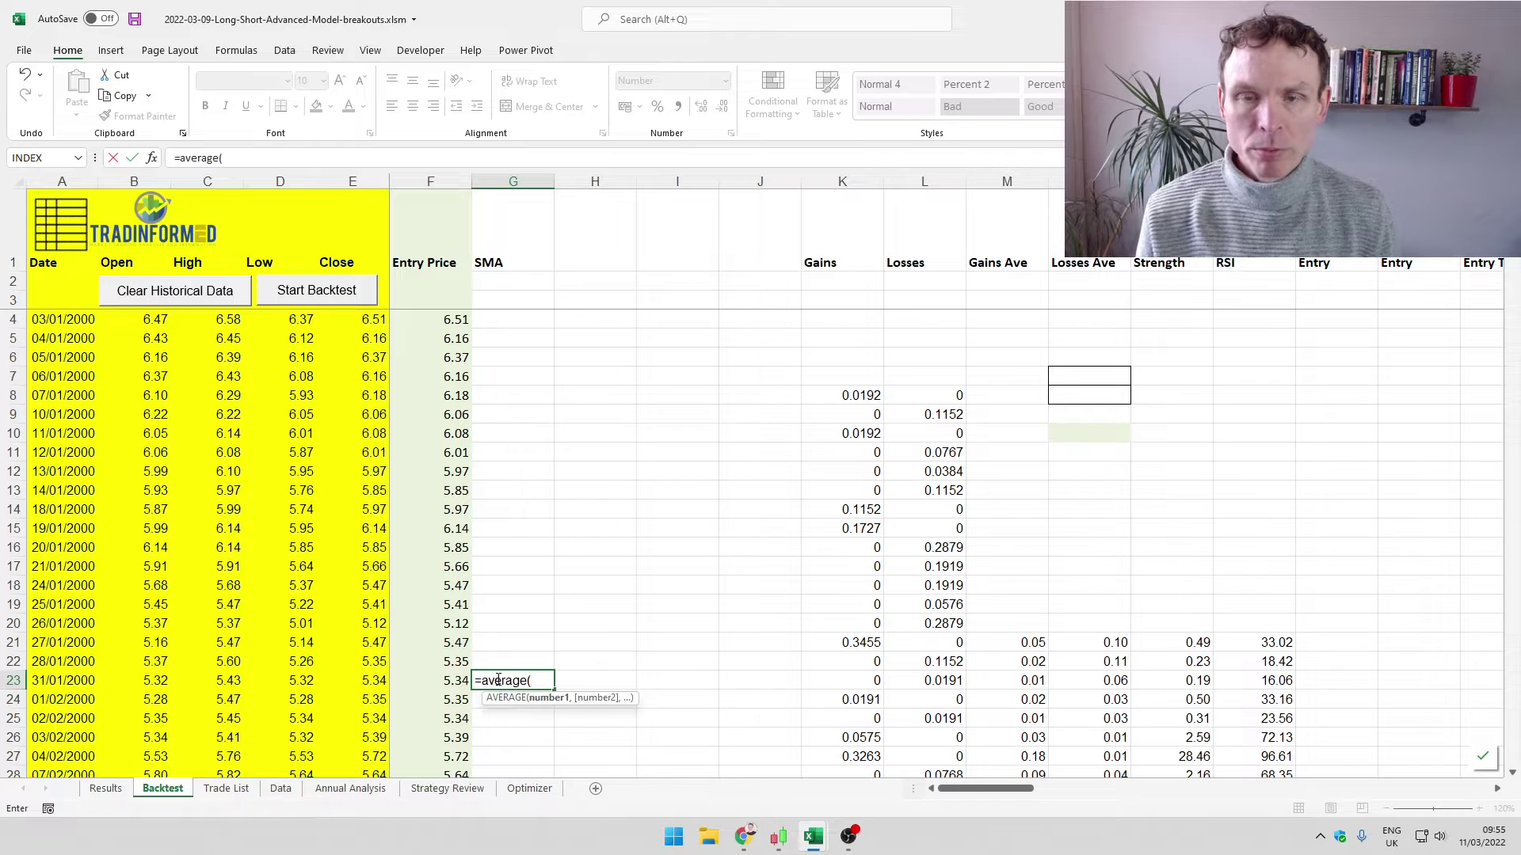
left_click_drag(369, 686, 371, 311)
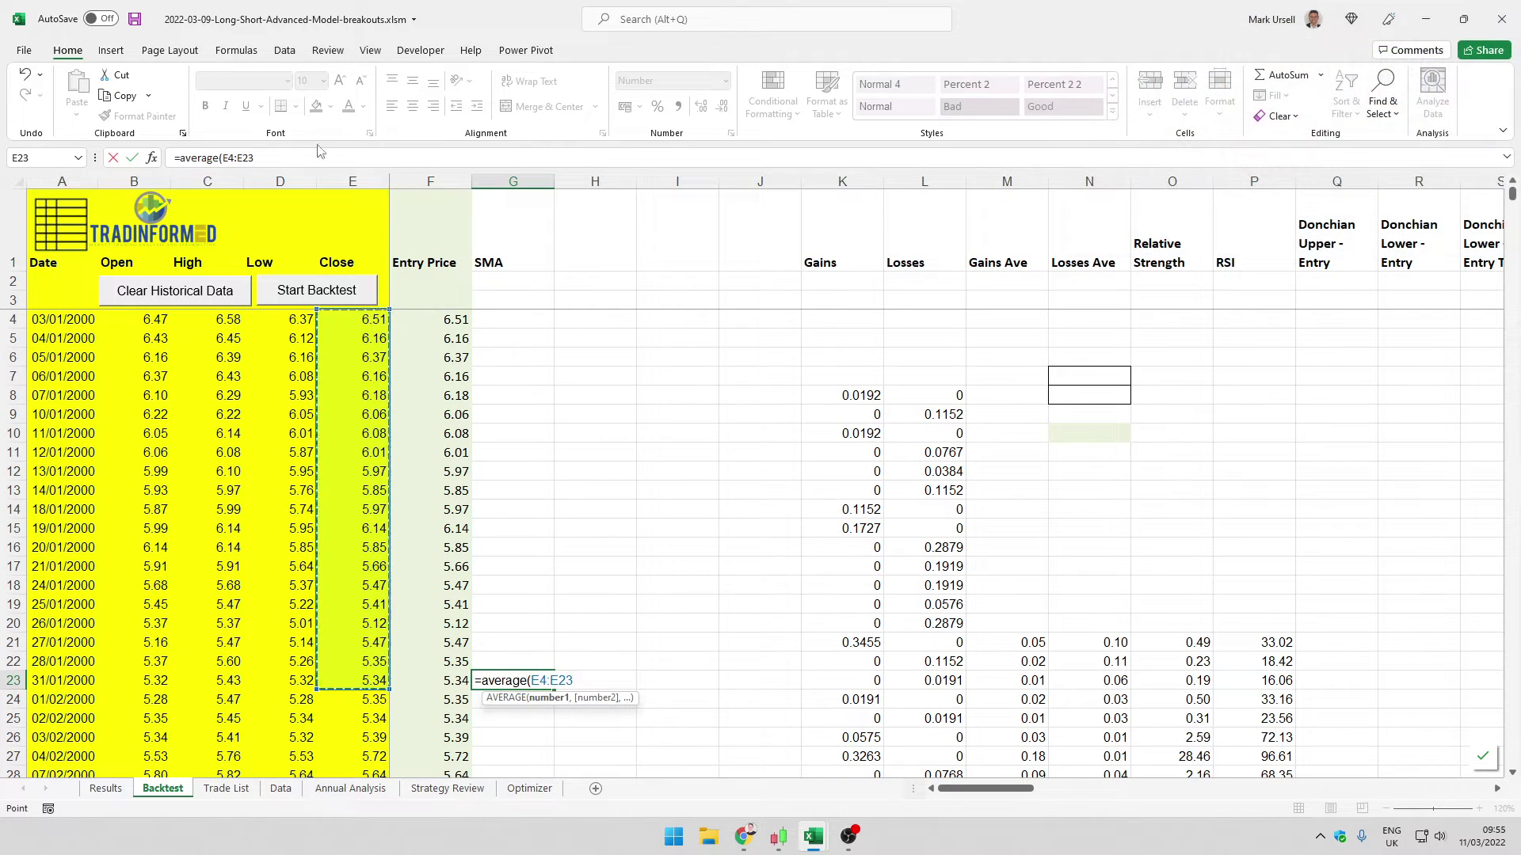
left_click(317, 160)
type(")")
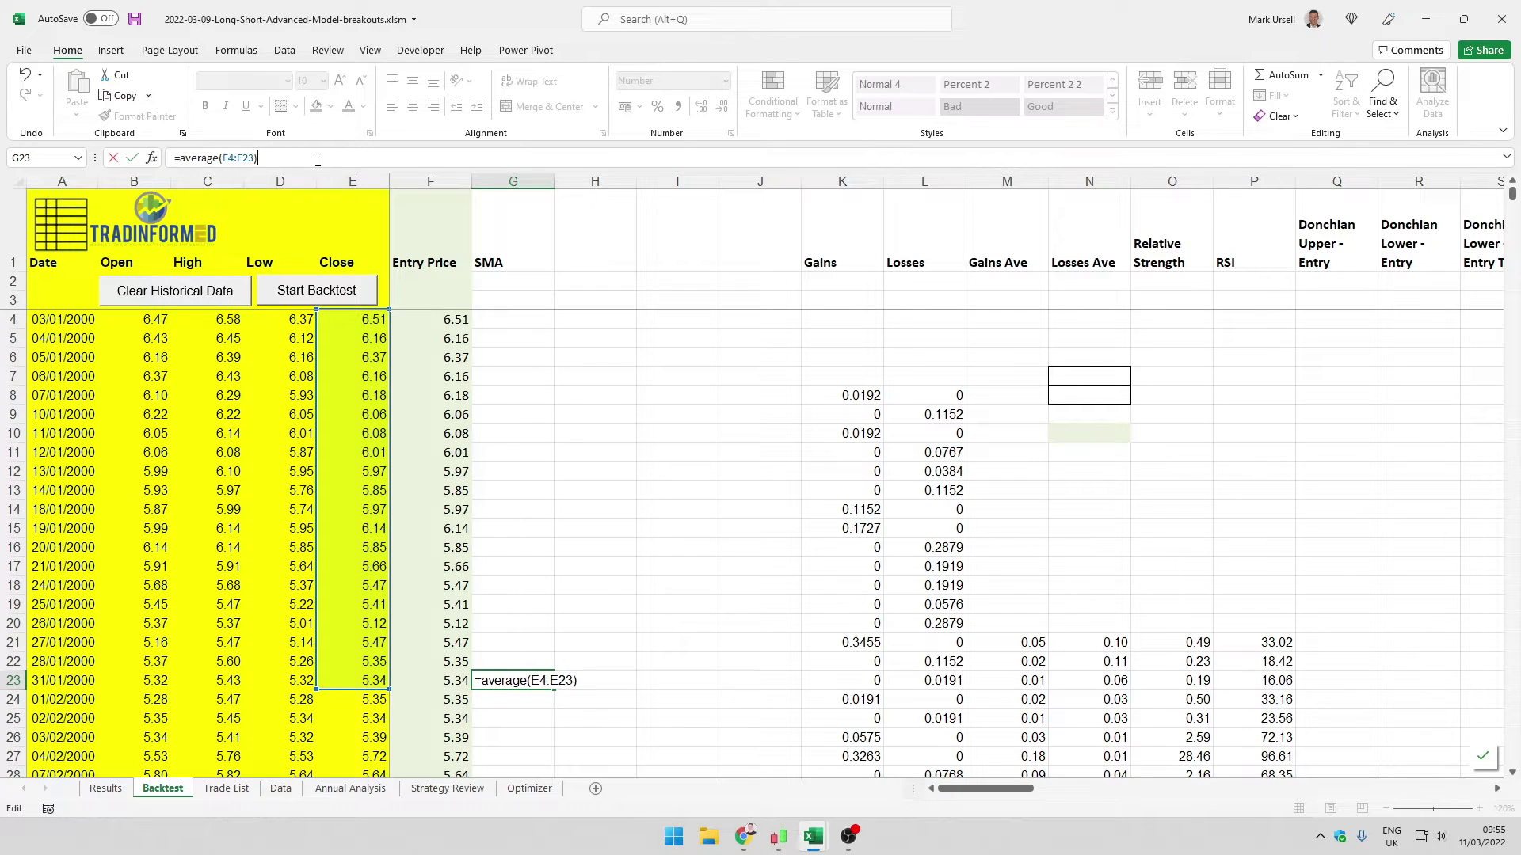
key("Return")
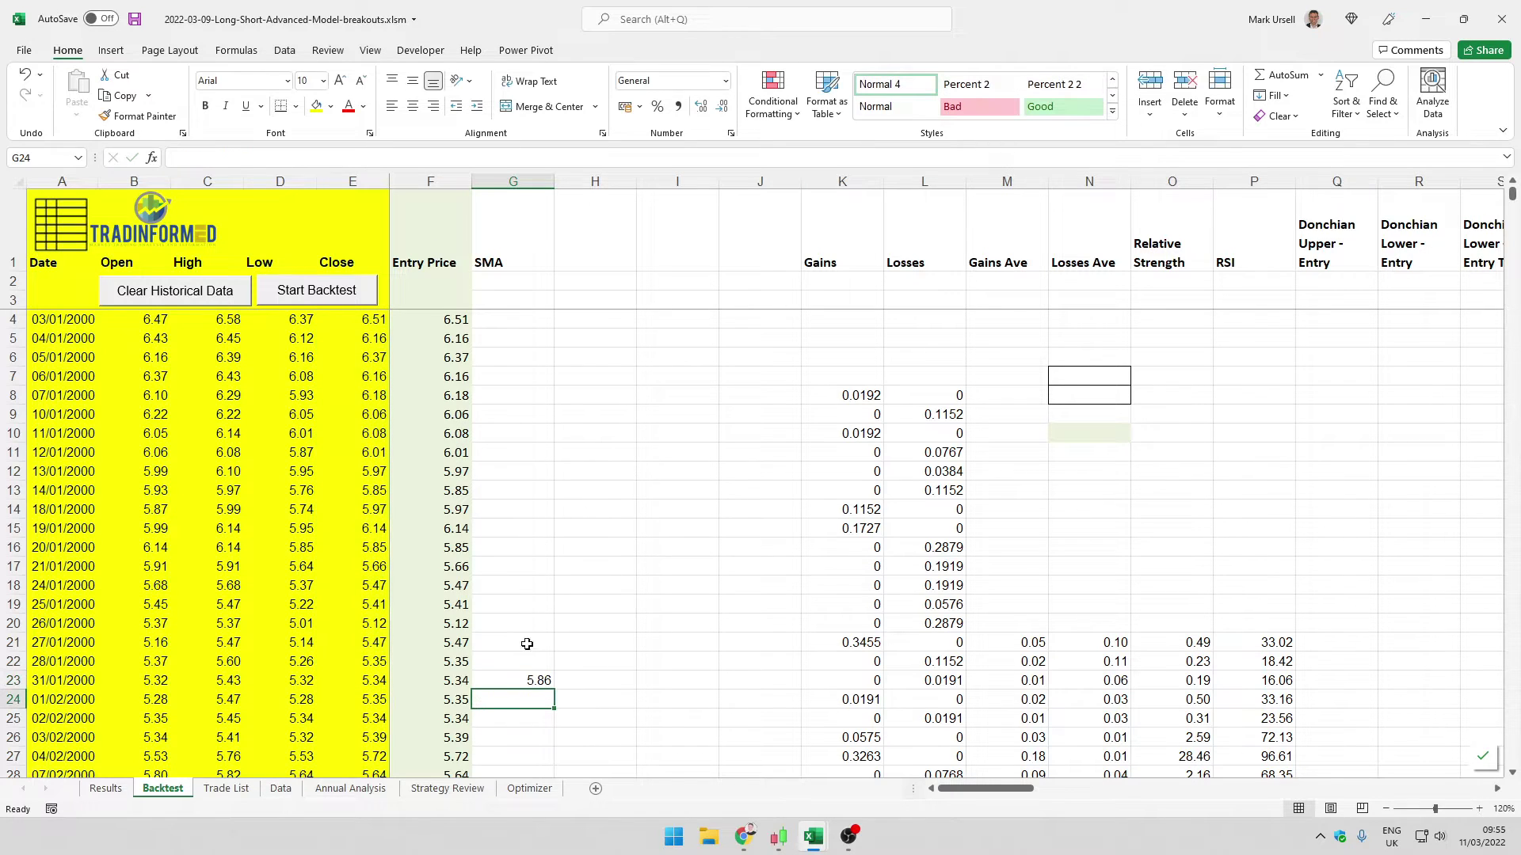
left_click(529, 680)
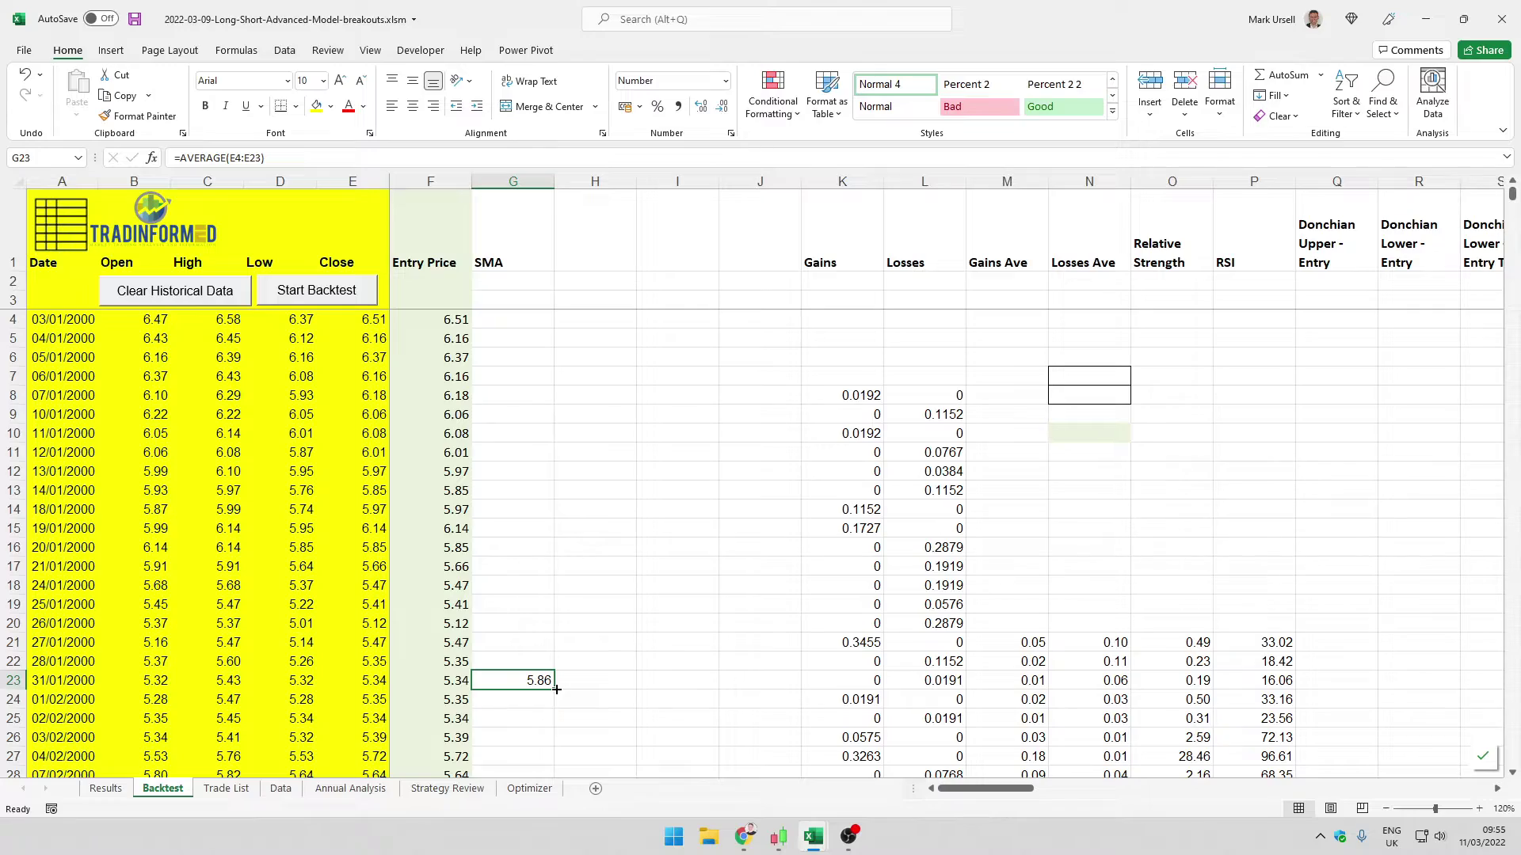
double_click(556, 689)
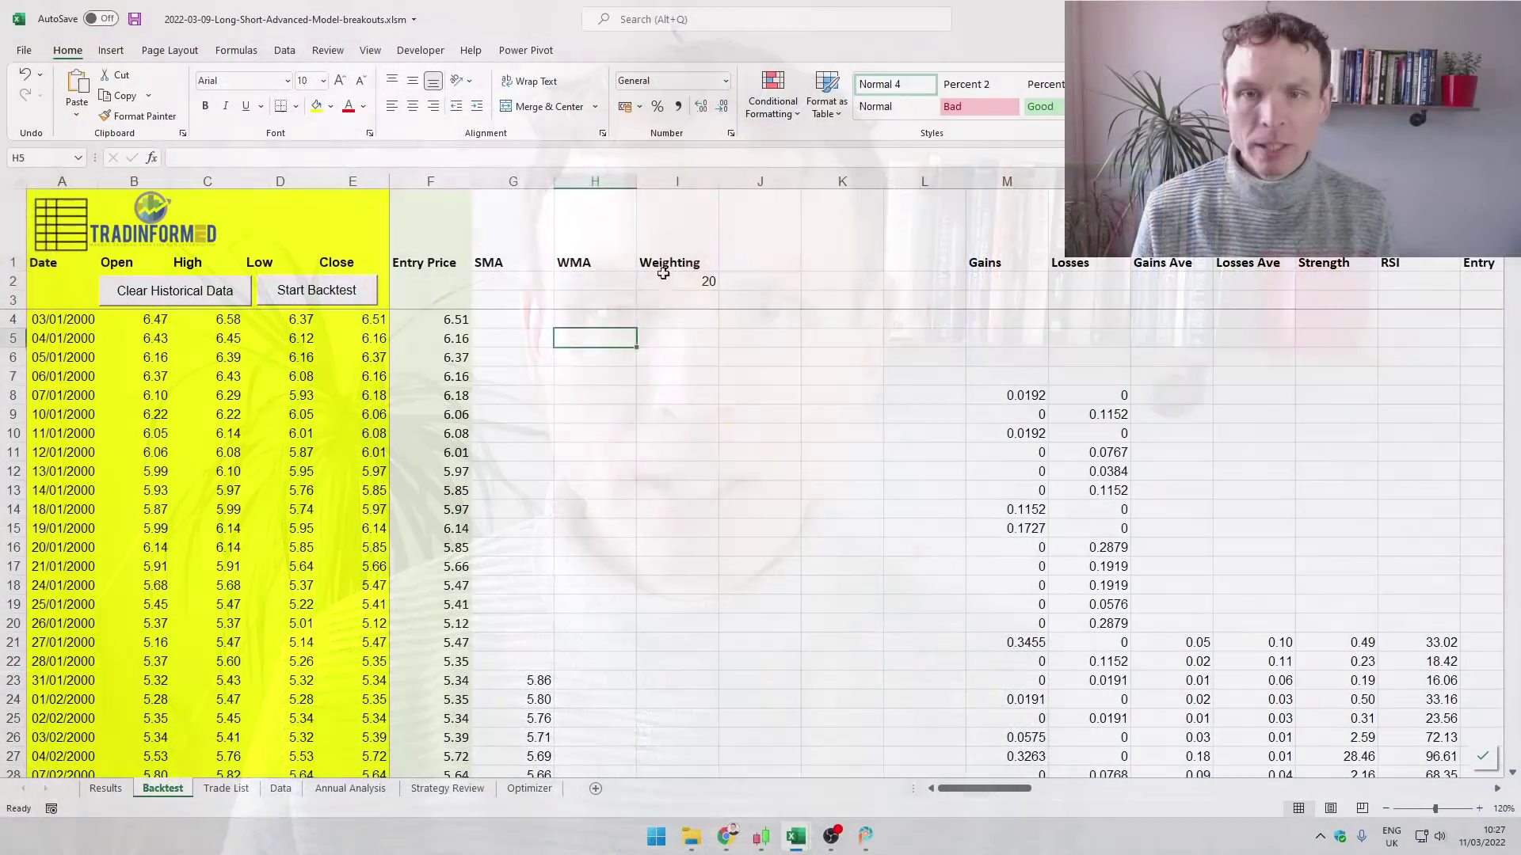
Step: List weights 1 to 20 from I5 with =SEQUENCE(20)
left_click(668, 263)
left_click(675, 284)
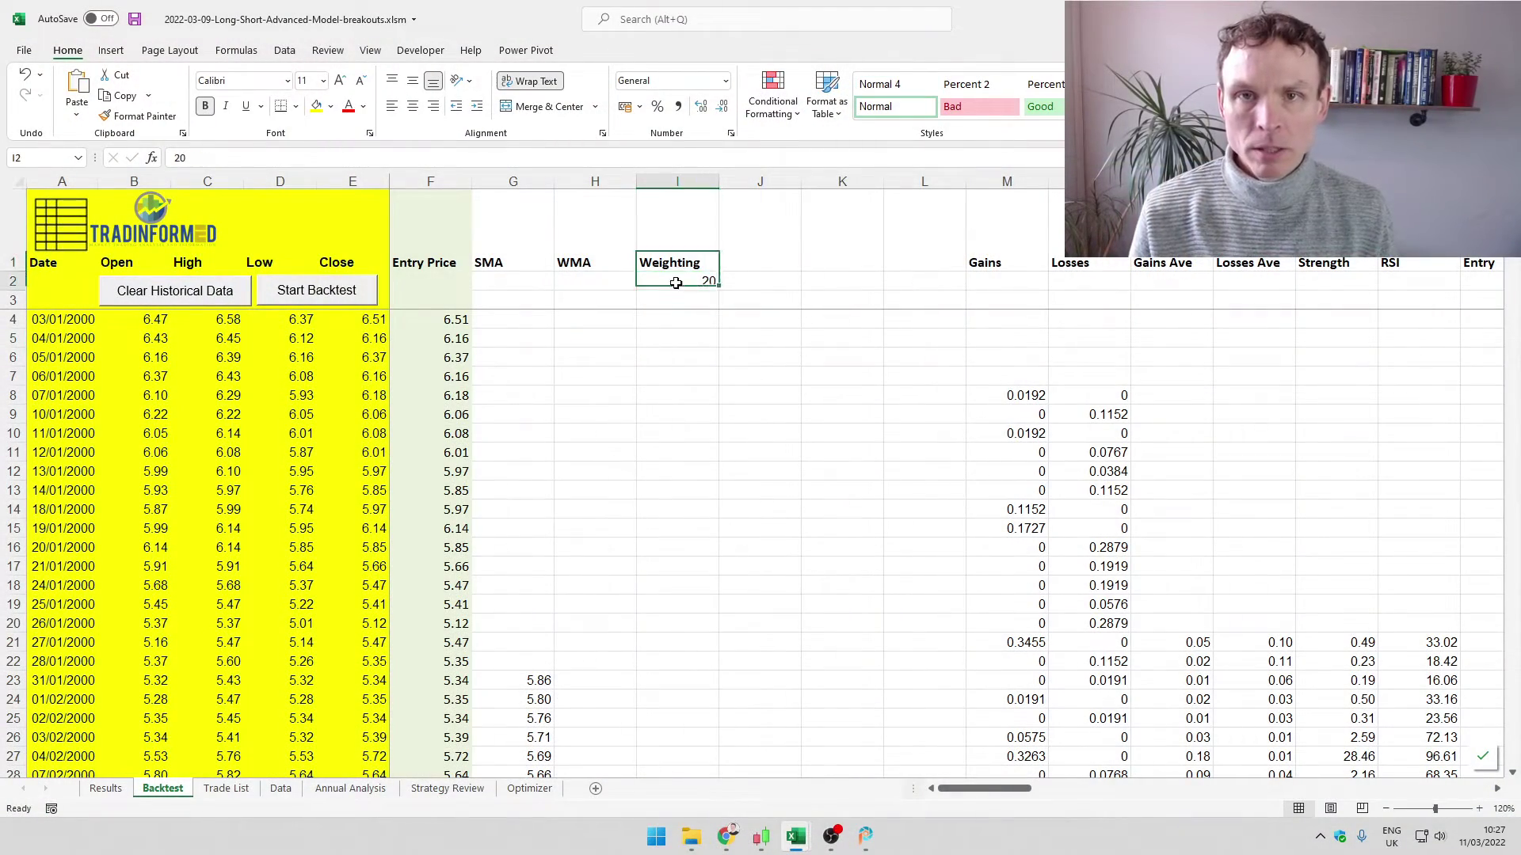
left_click(683, 337)
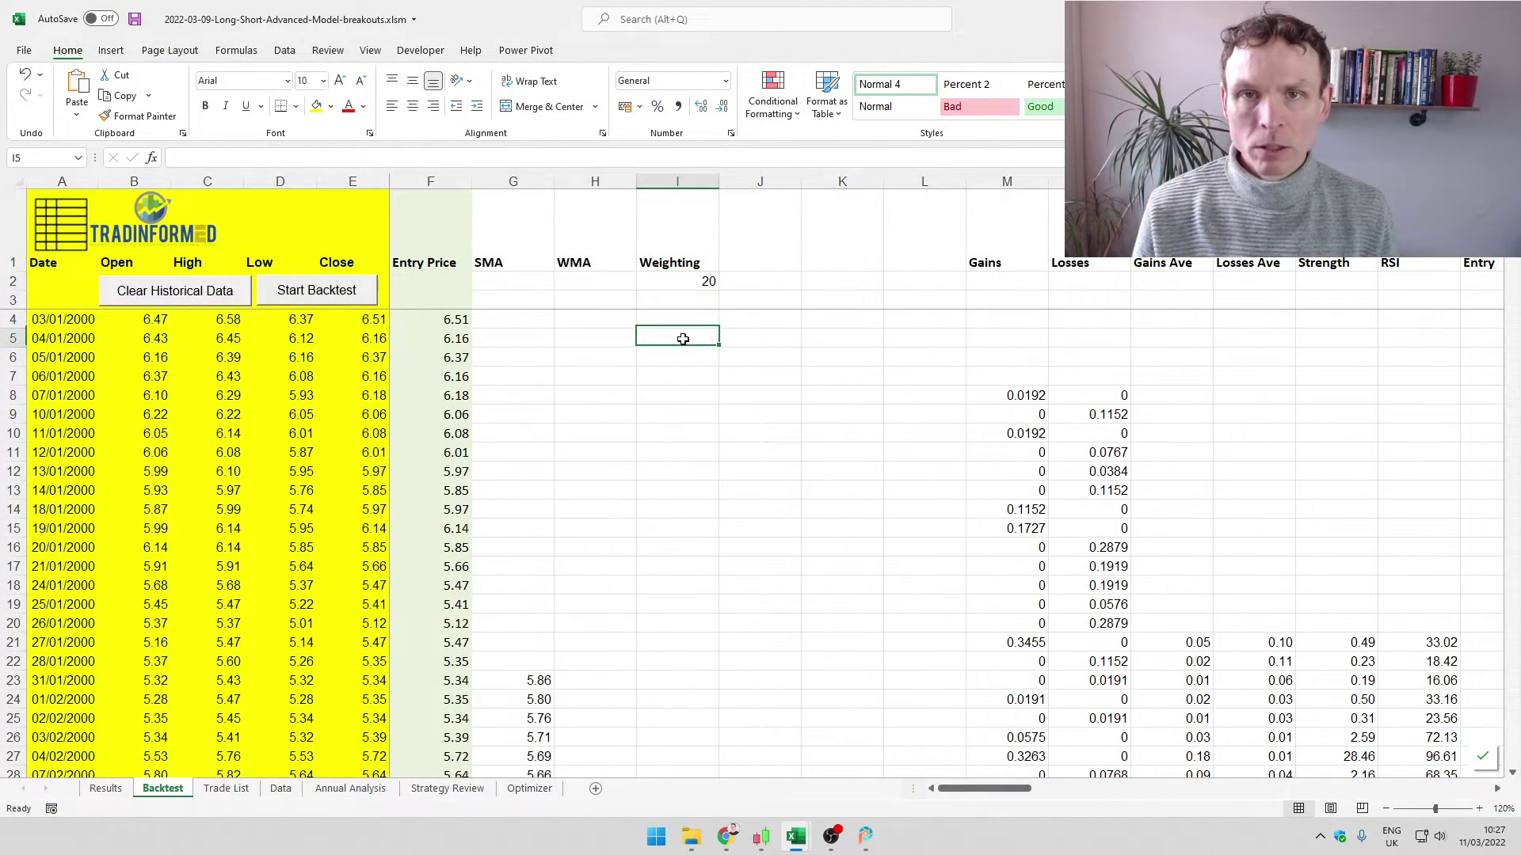
type("=sequen")
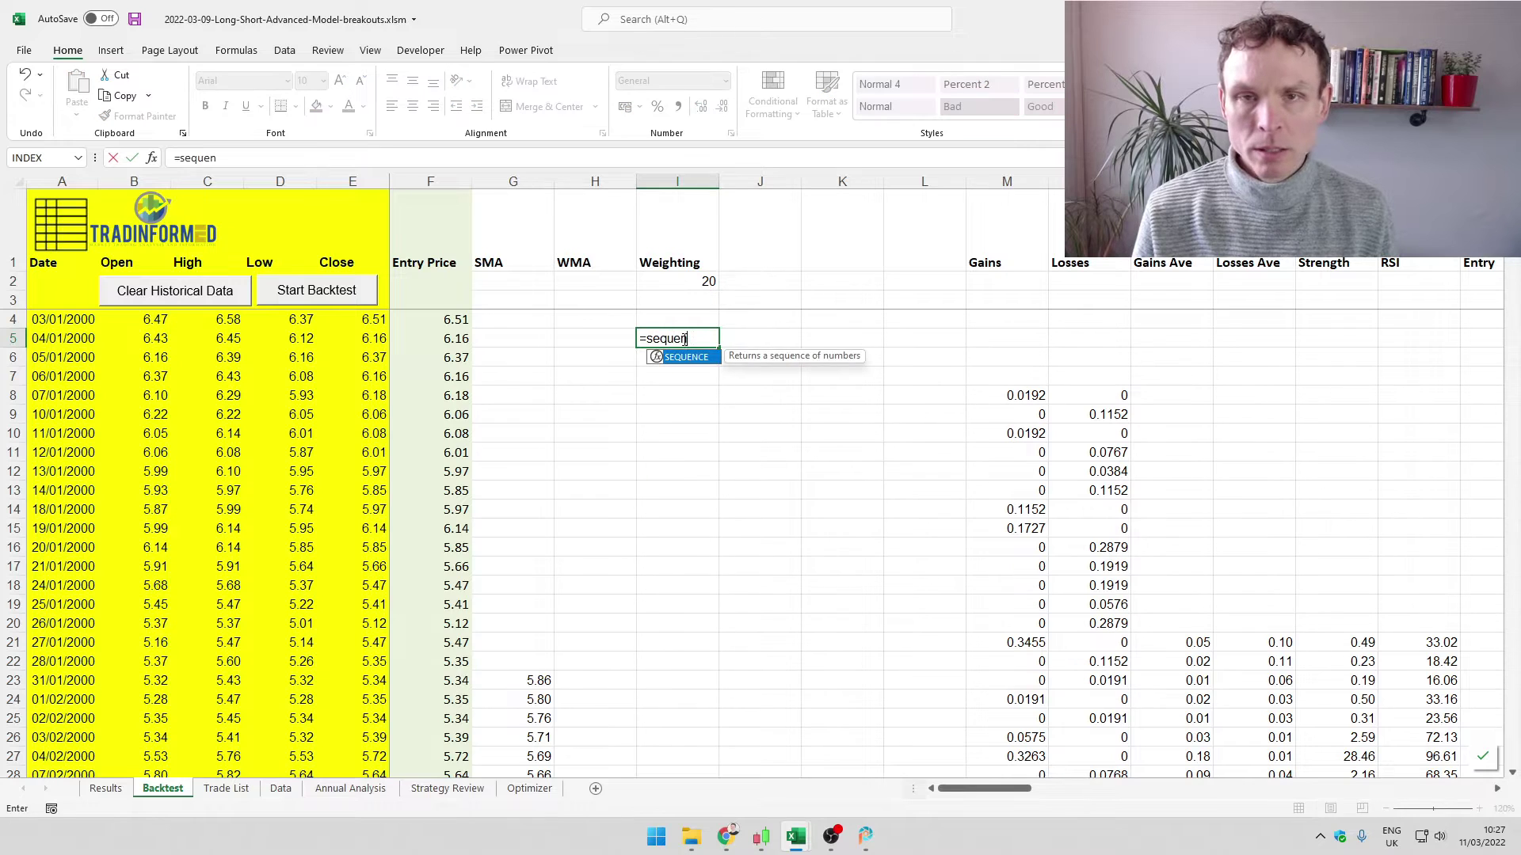
type("ce(20)")
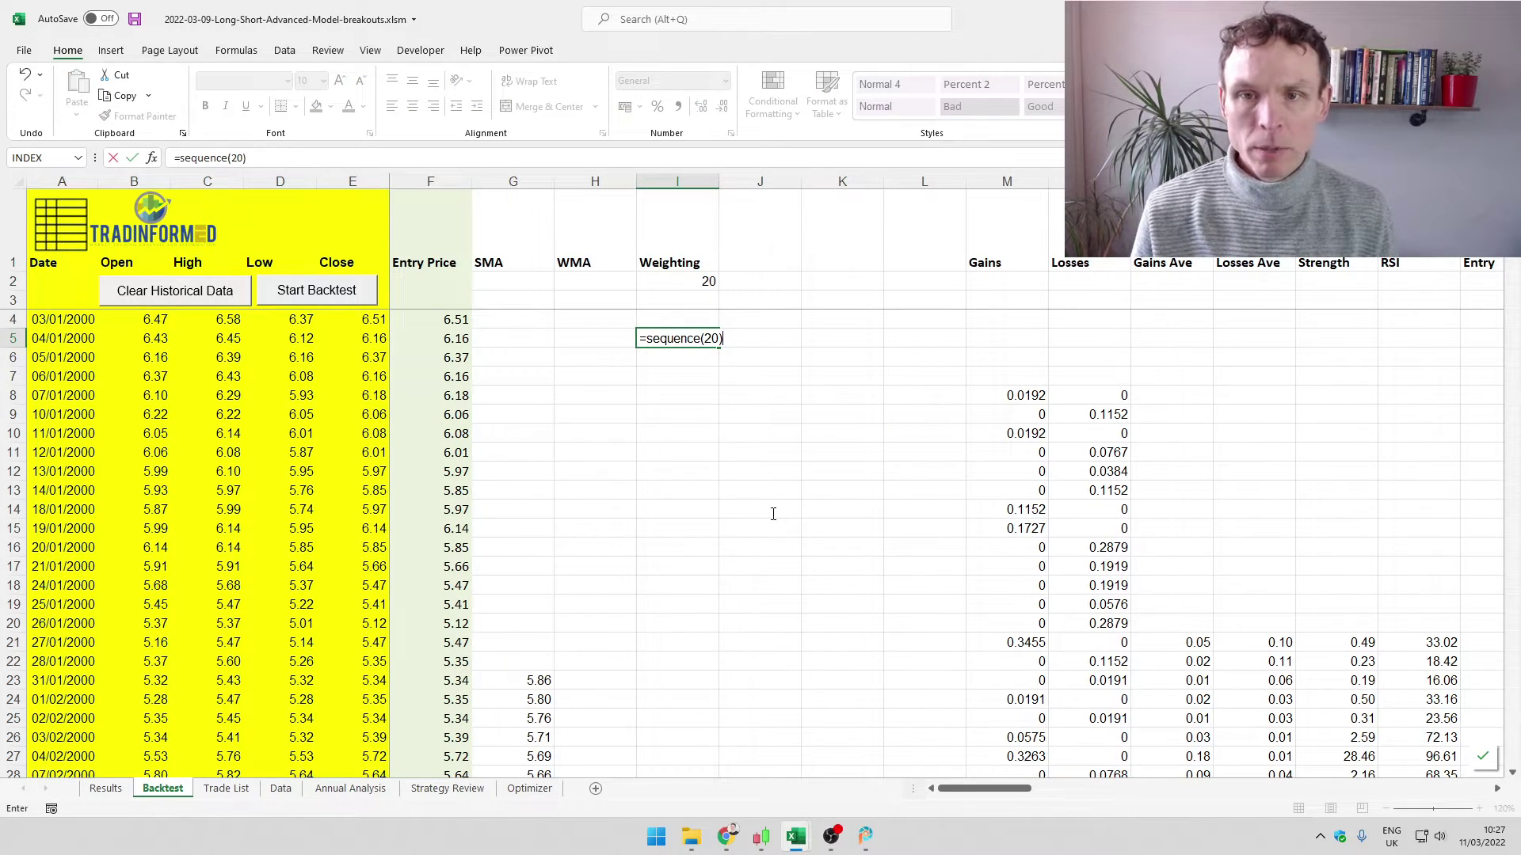
key("Return")
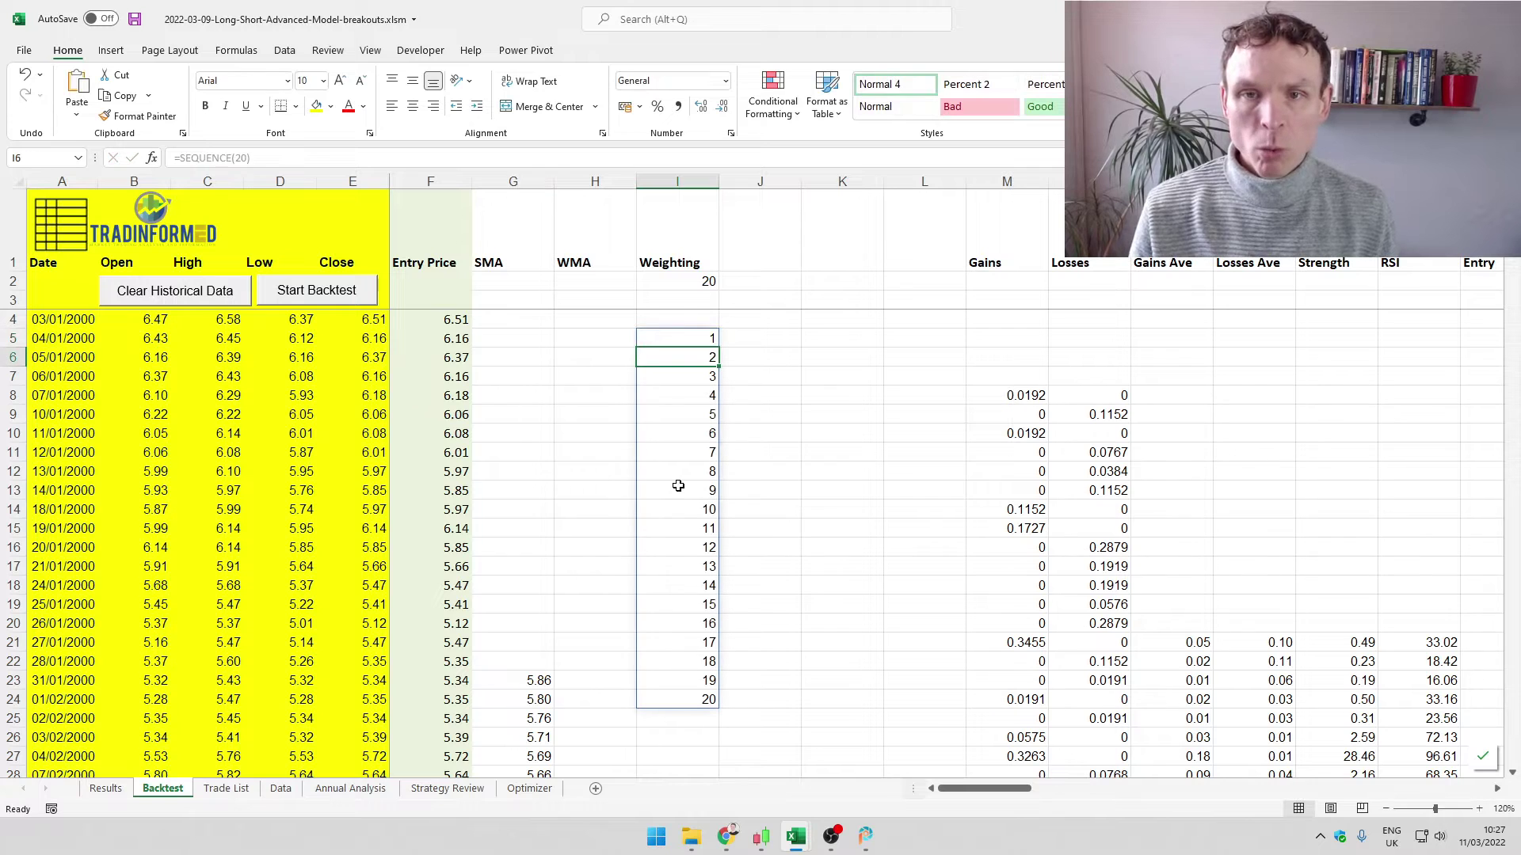
Step: Total the spilled weights in I4 with =SUM(I5#), giving 210
left_click(682, 322)
type("=sum(")
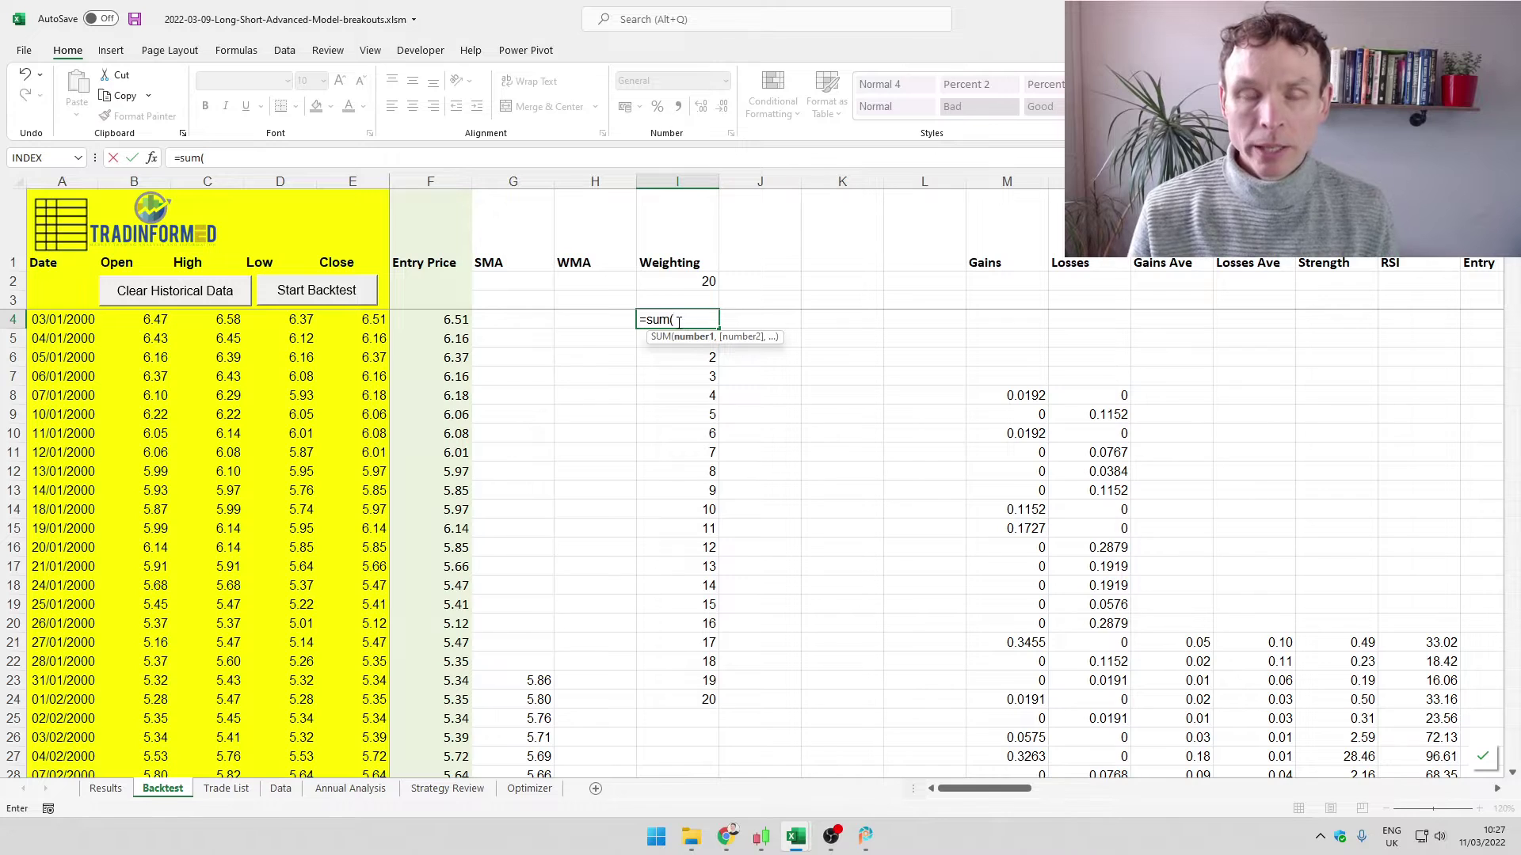
left_click(642, 343)
type("#")
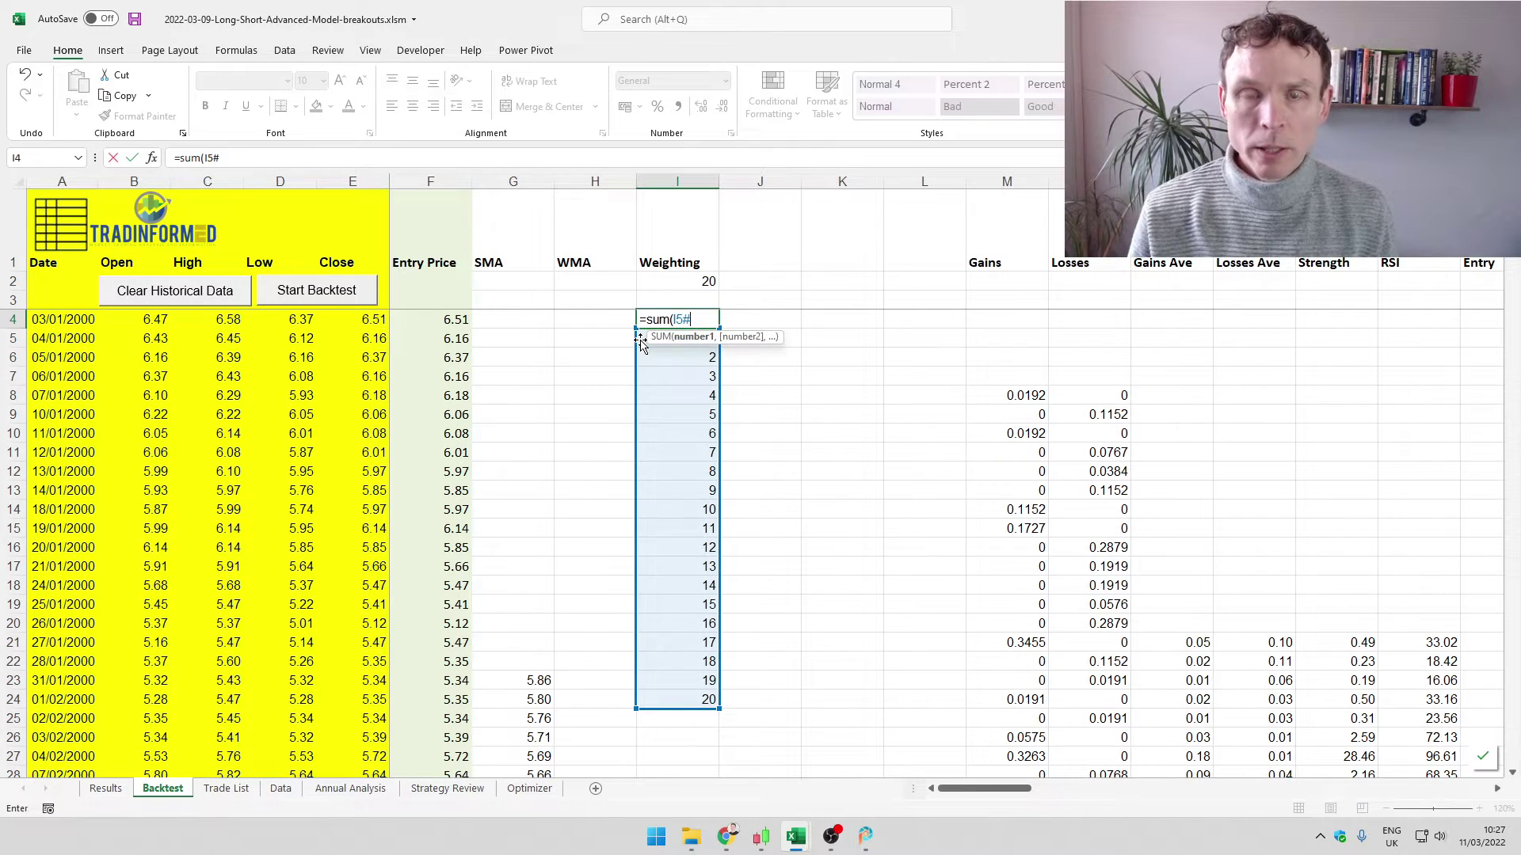
type(")")
key("Return")
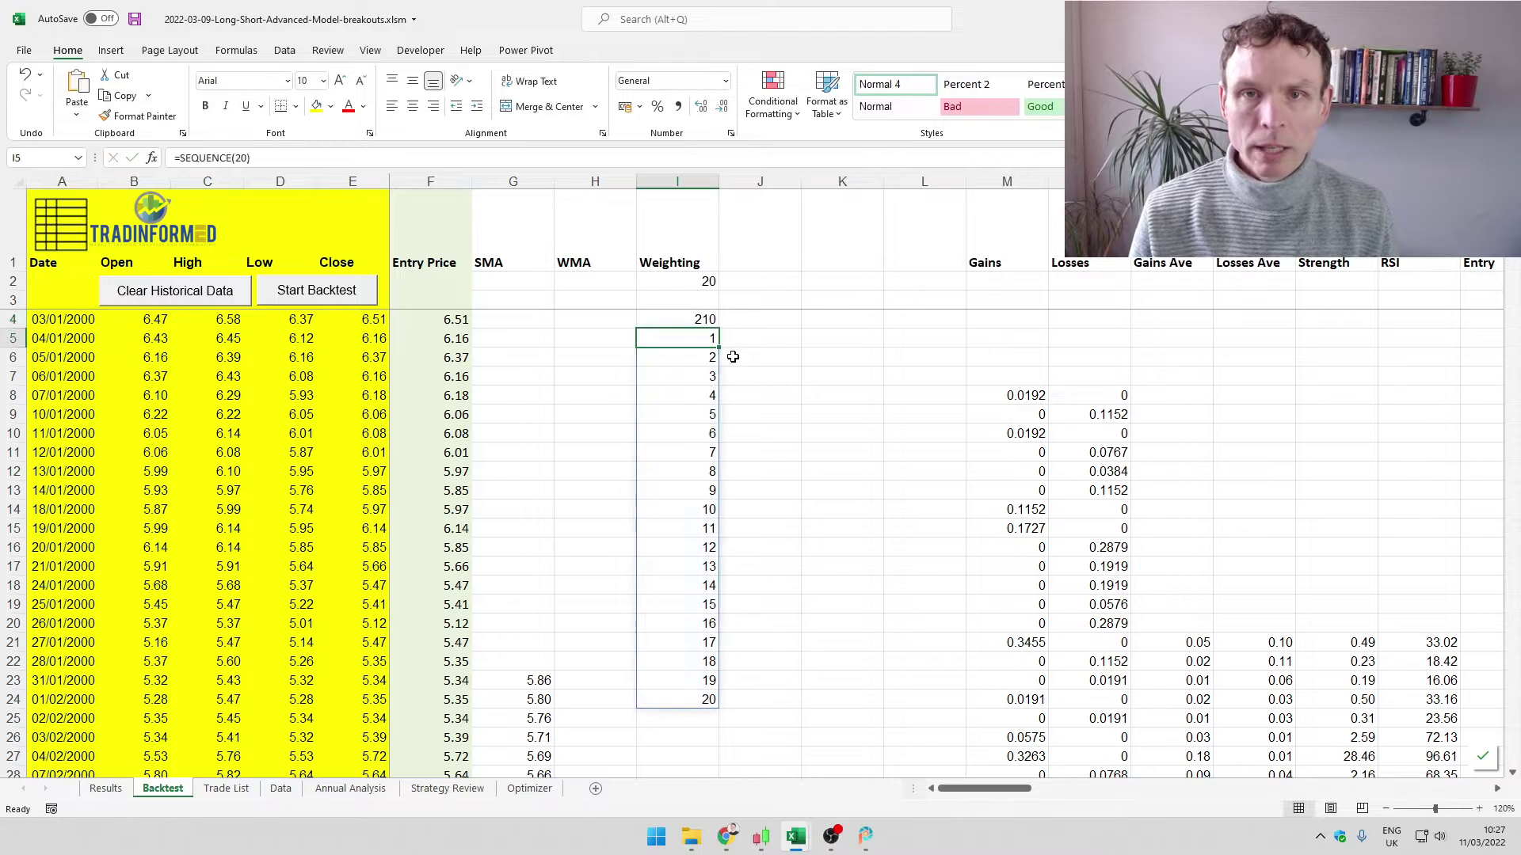
Step: Compute each weight's share with =I5/$I$4 in J5 and fill it down to J24
left_click(769, 390)
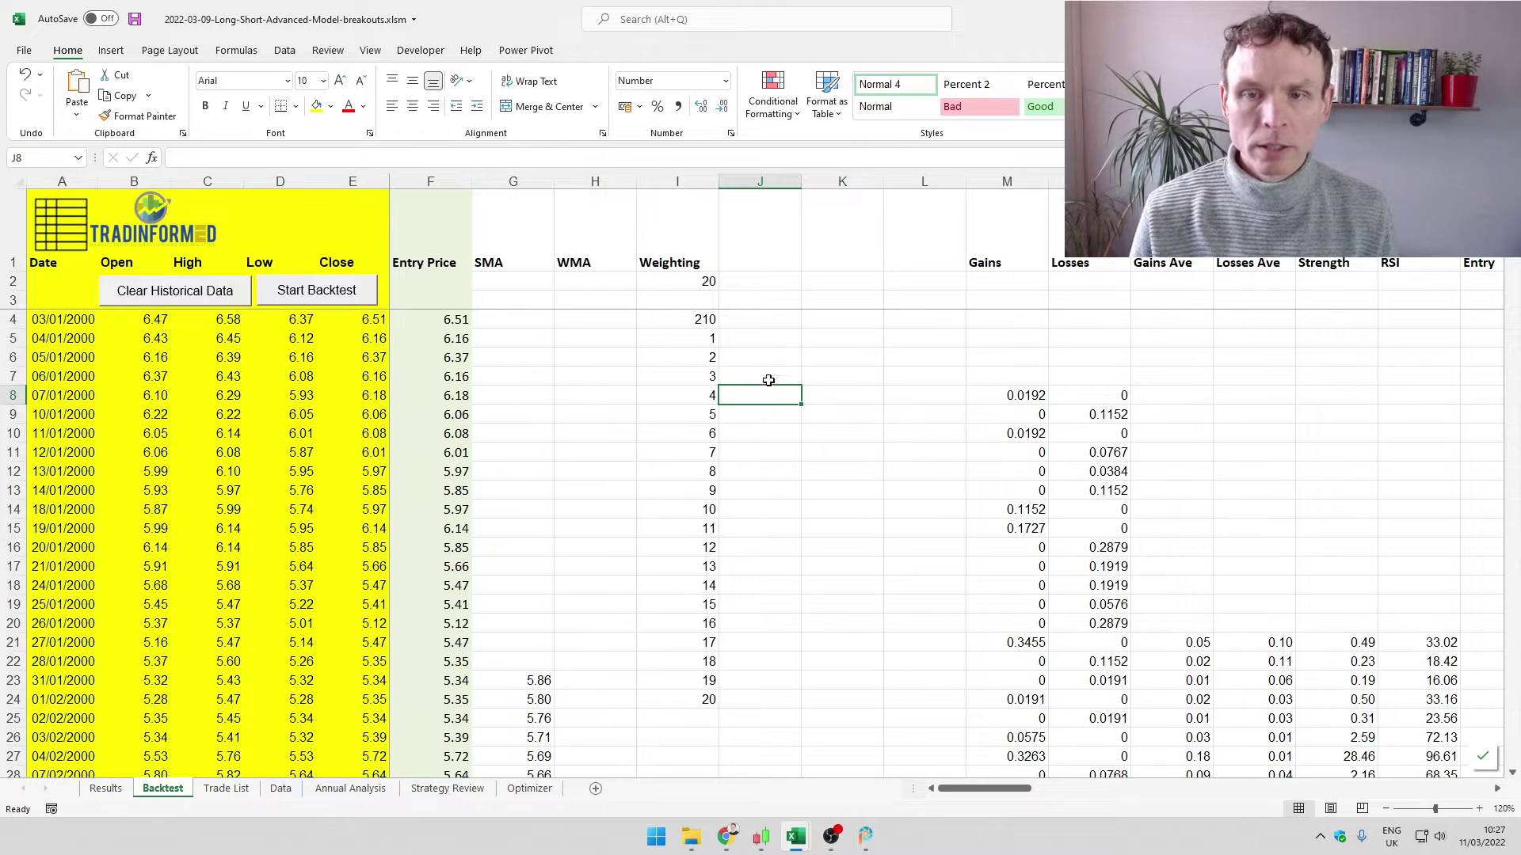
left_click(761, 338)
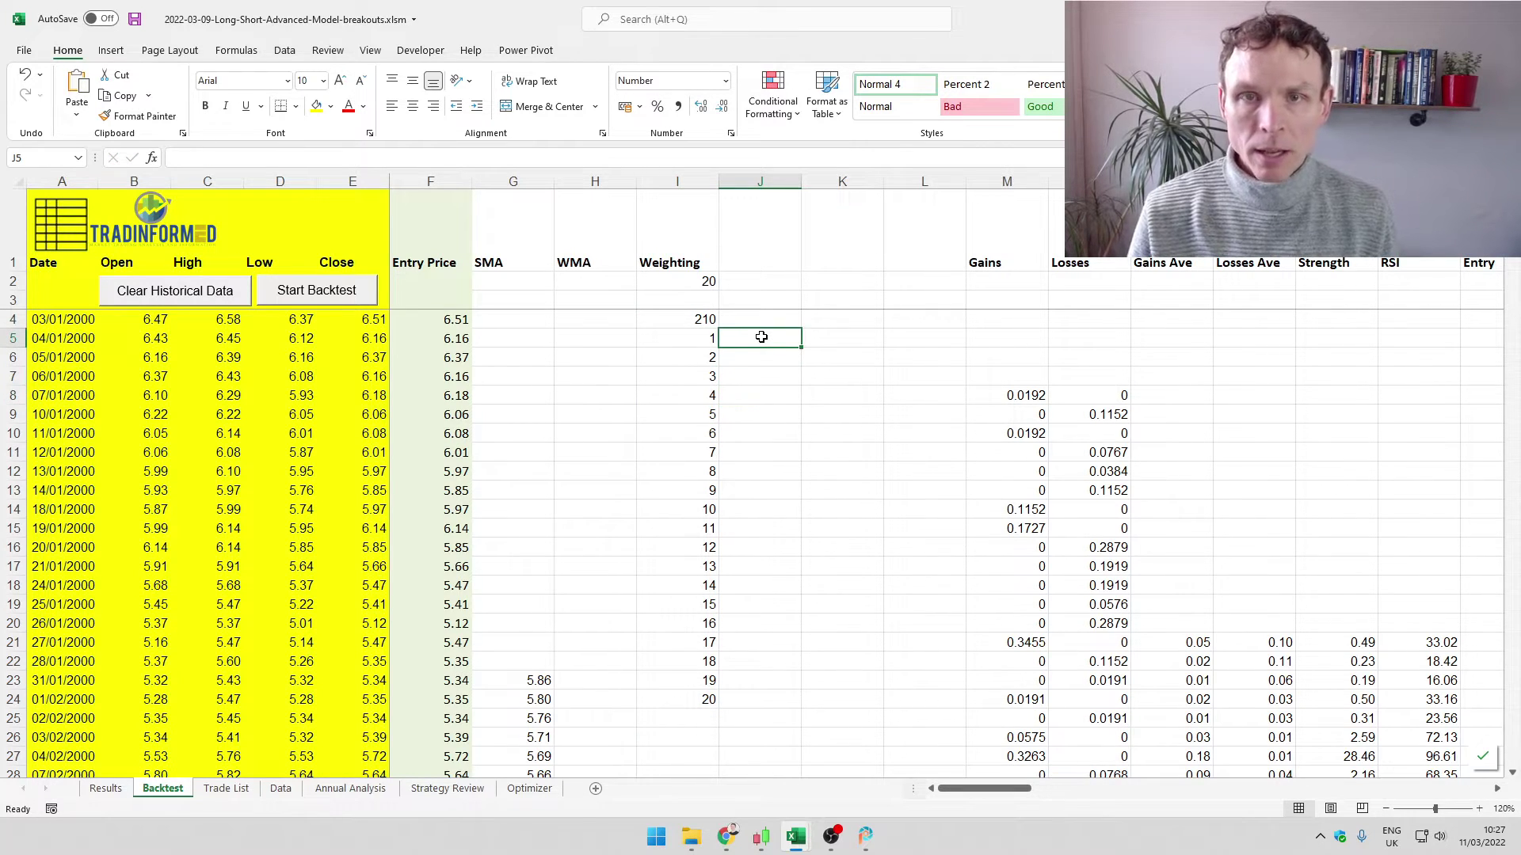
type("=")
left_click(696, 339)
type("/")
left_click(701, 317)
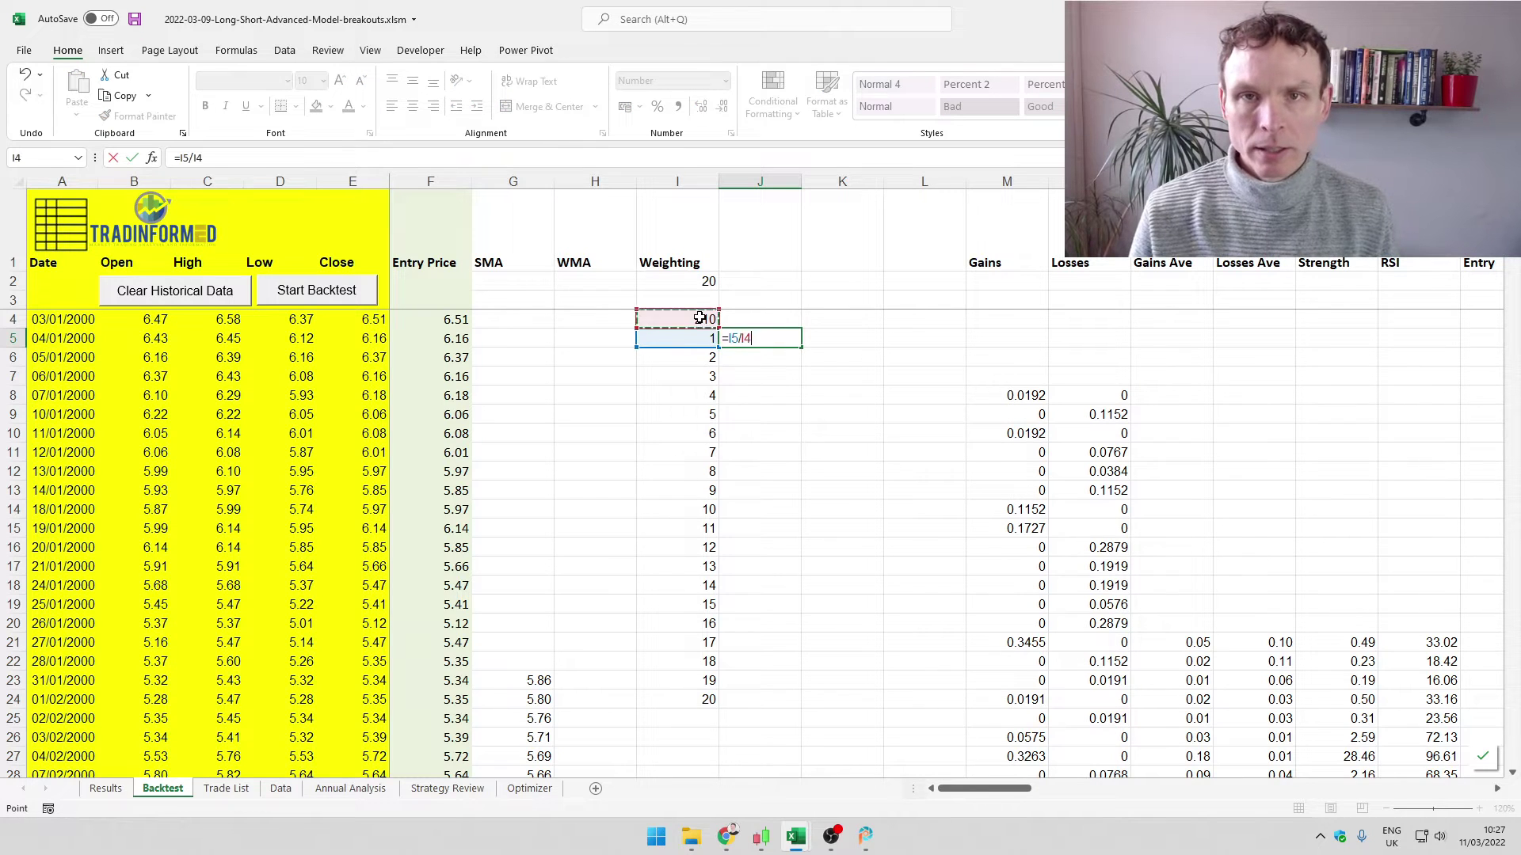
key("F4")
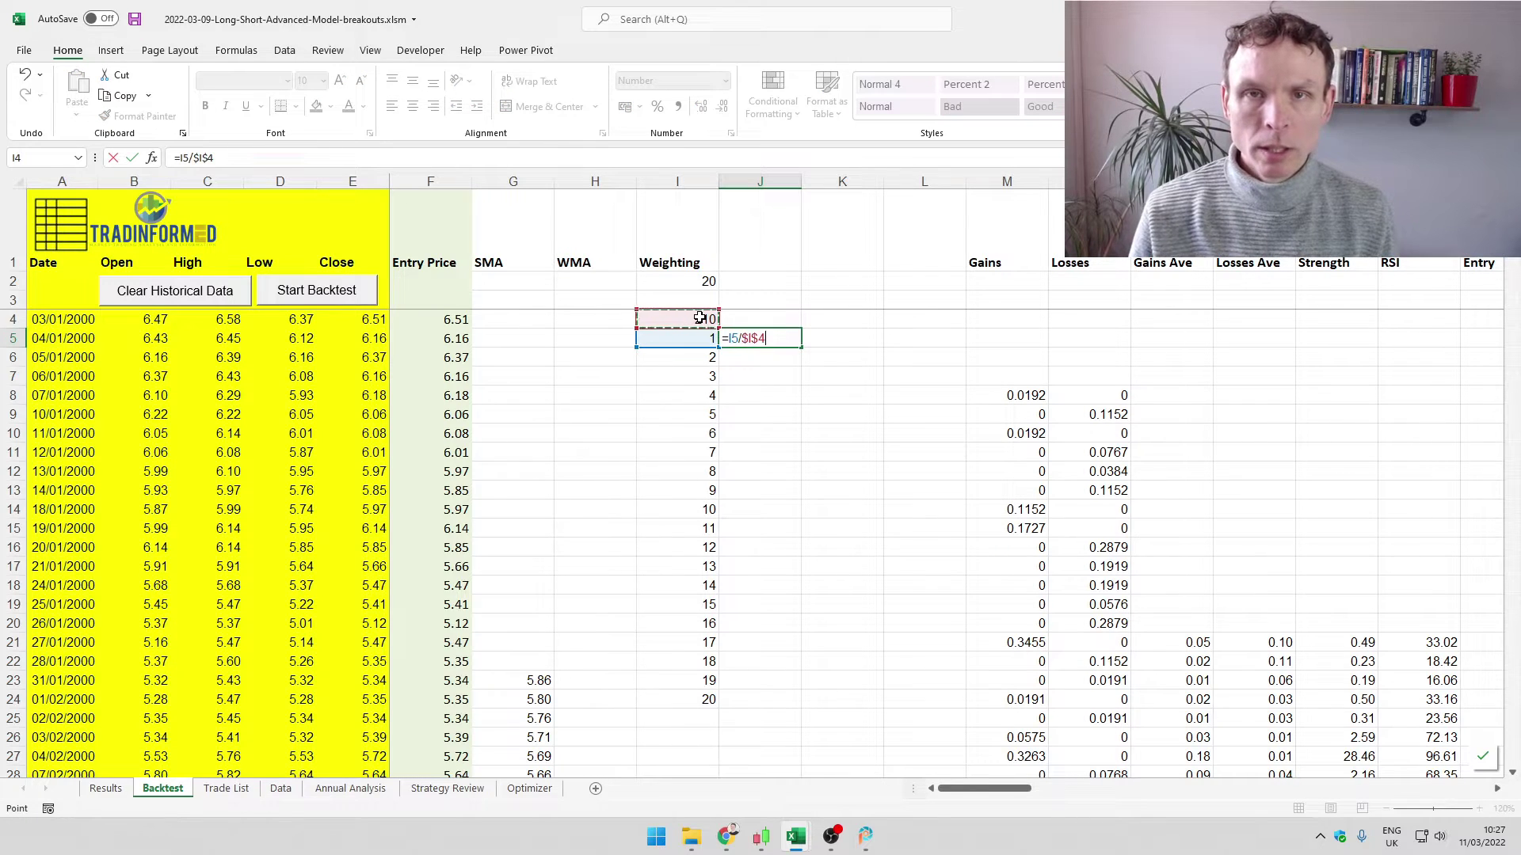
key("Return")
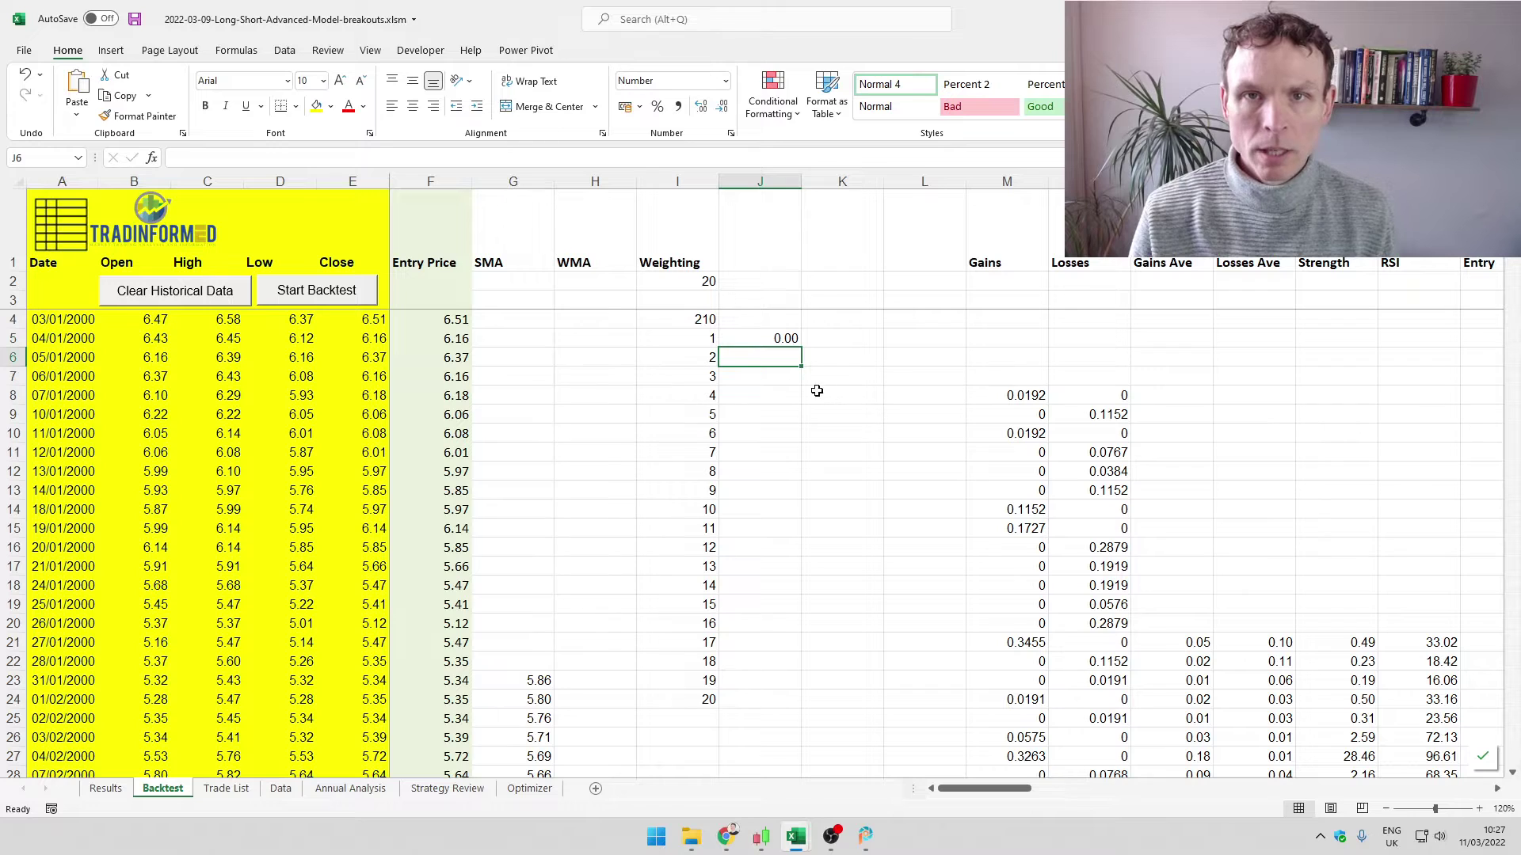
left_click(784, 339)
left_click_drag(801, 348, 788, 709)
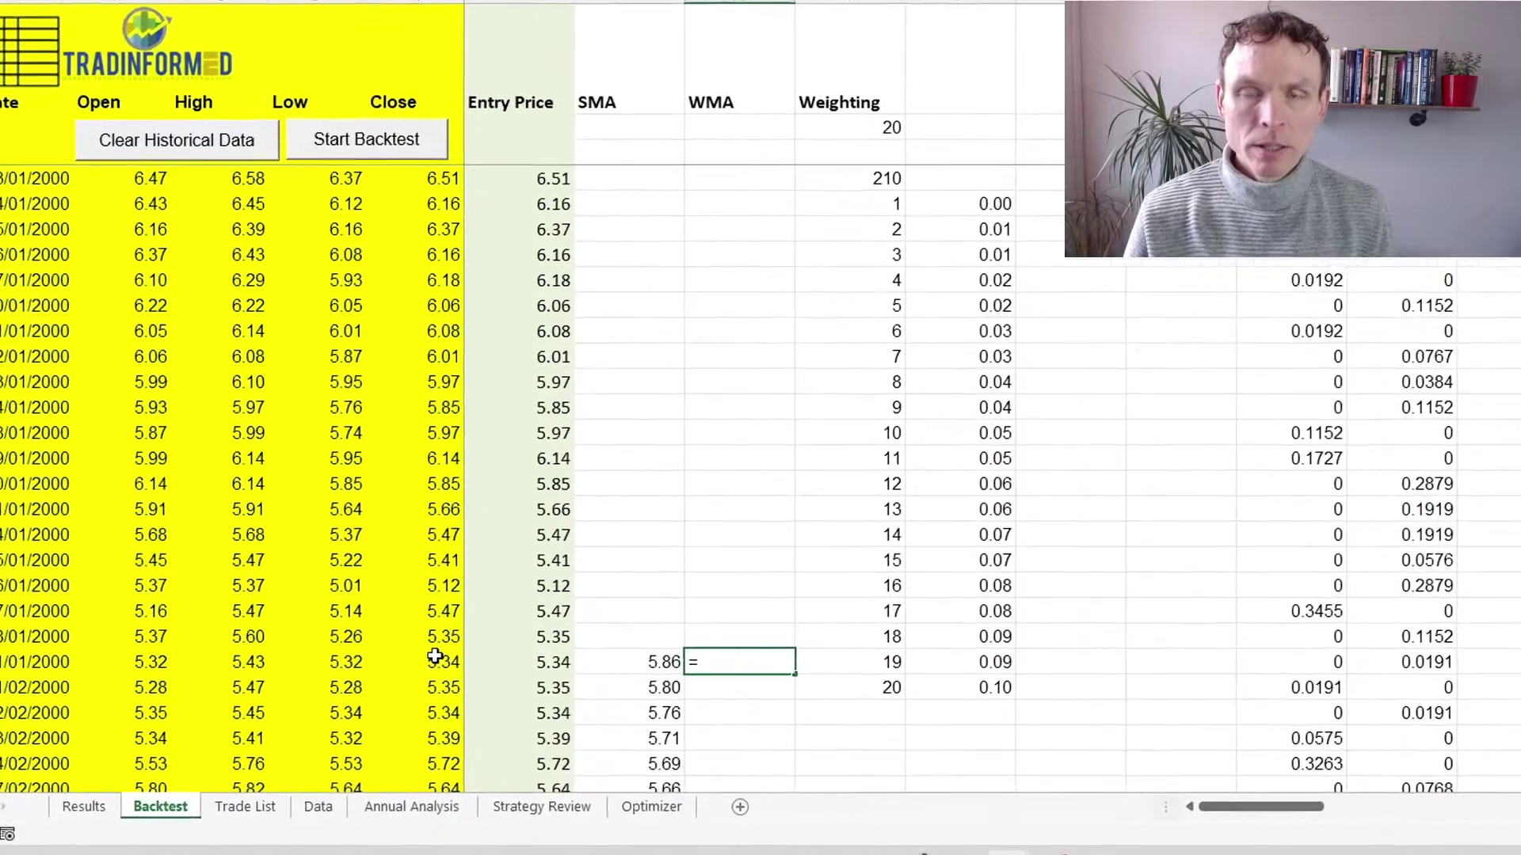
Step: Start the WMA formula with weighted terms E23*$J$24, E22*$J$23 and E21*$J$22
left_click(435, 660)
type("*")
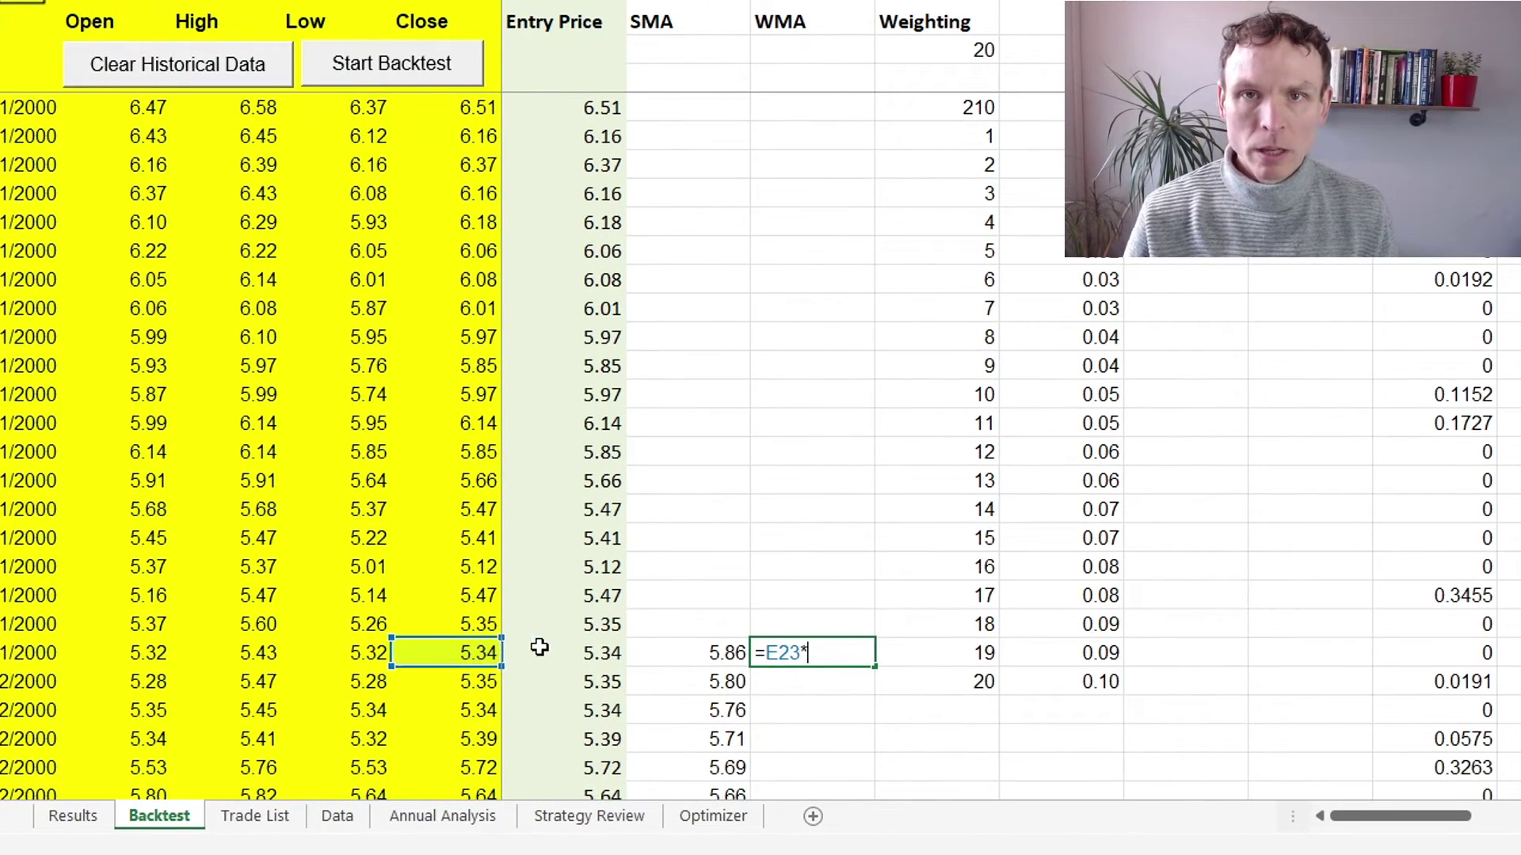
left_click(1051, 684)
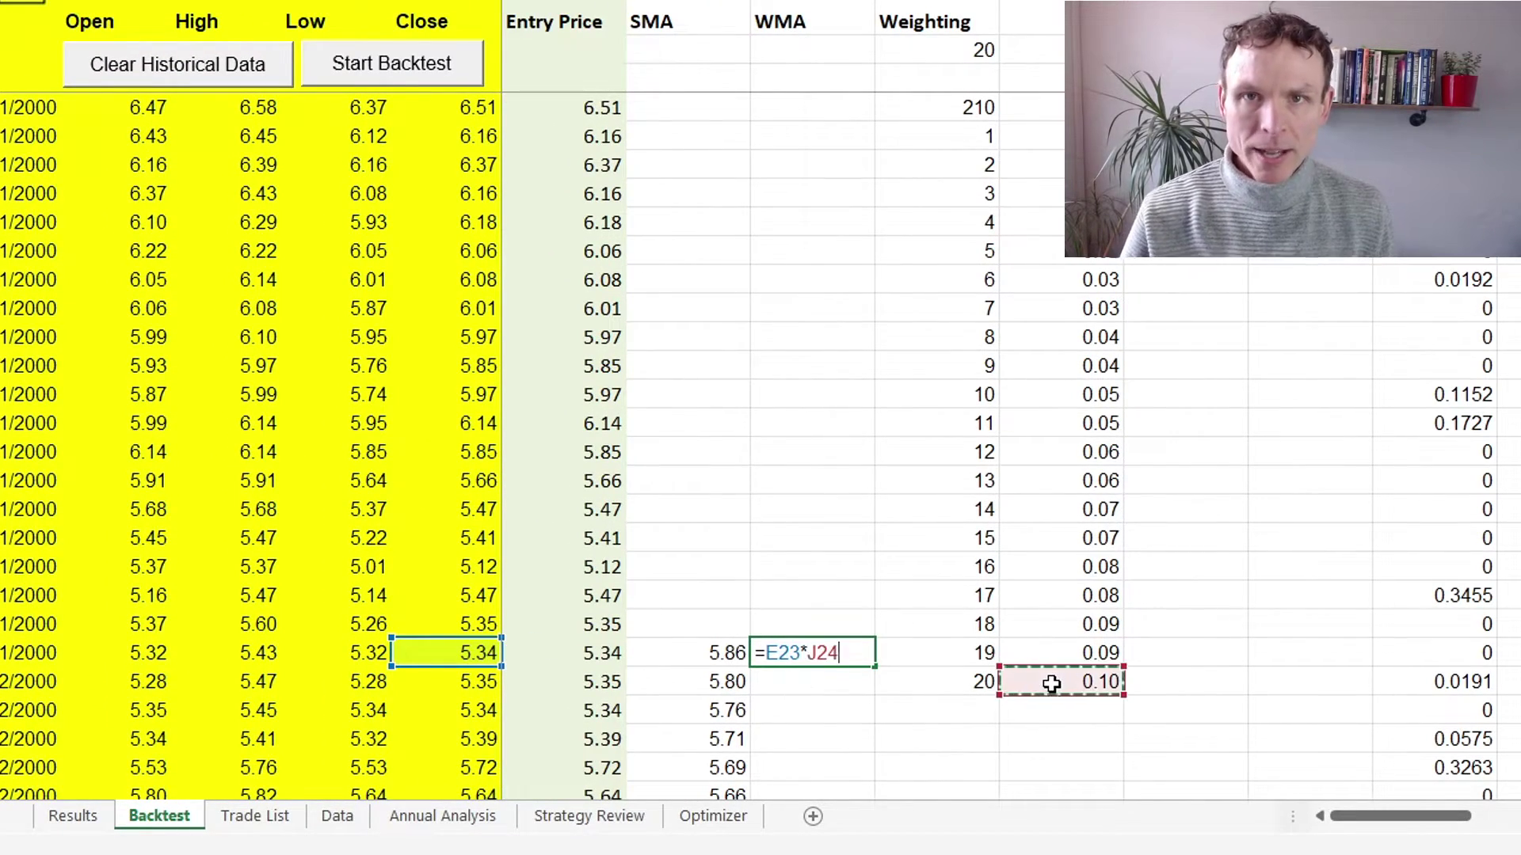
key("F4")
type(")")
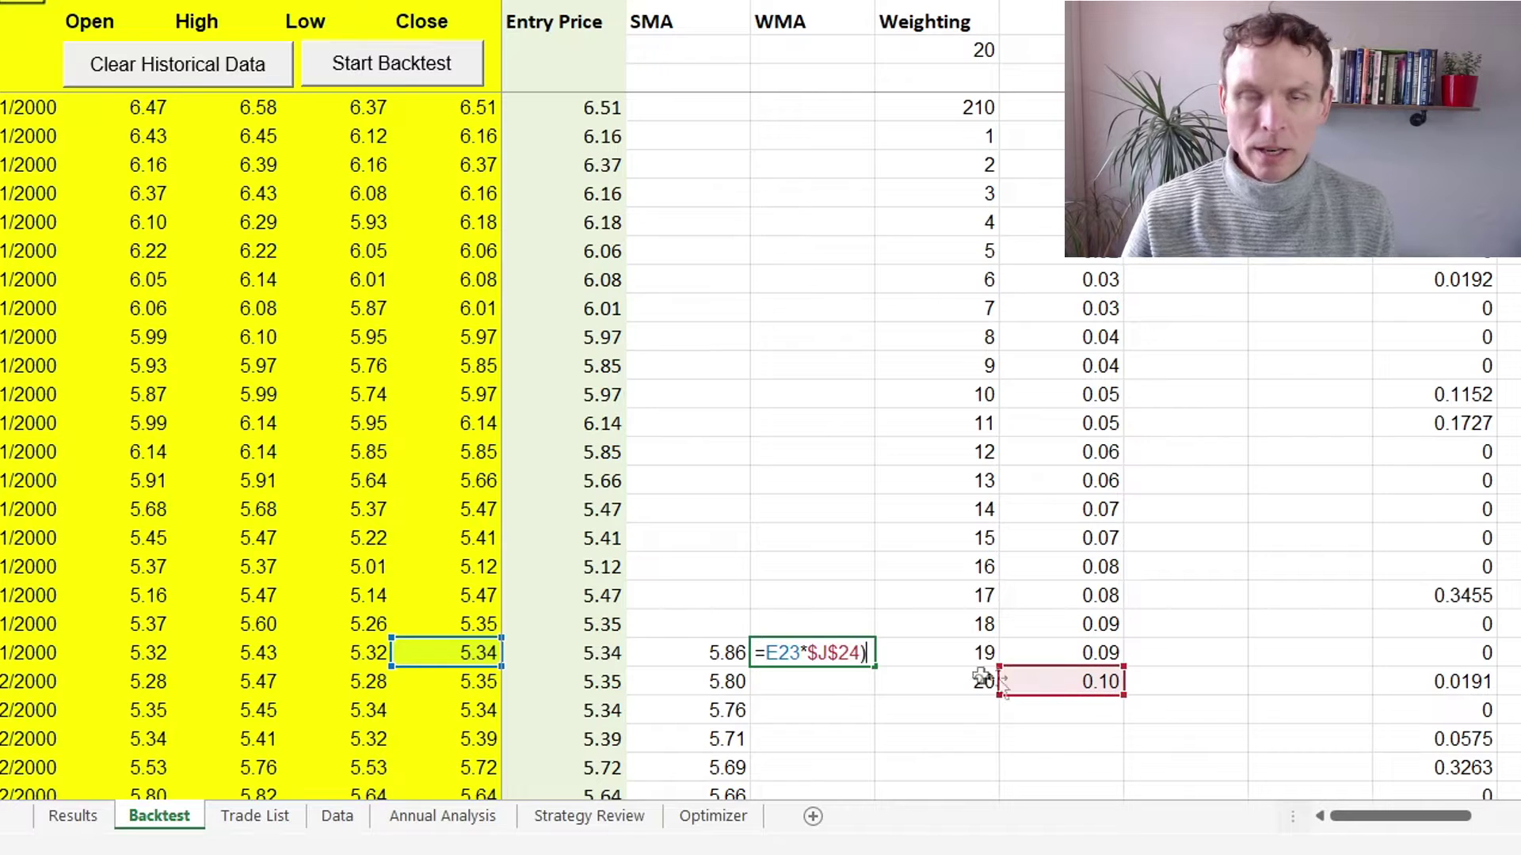
left_click(767, 651)
type("(")
key("End")
type("+")
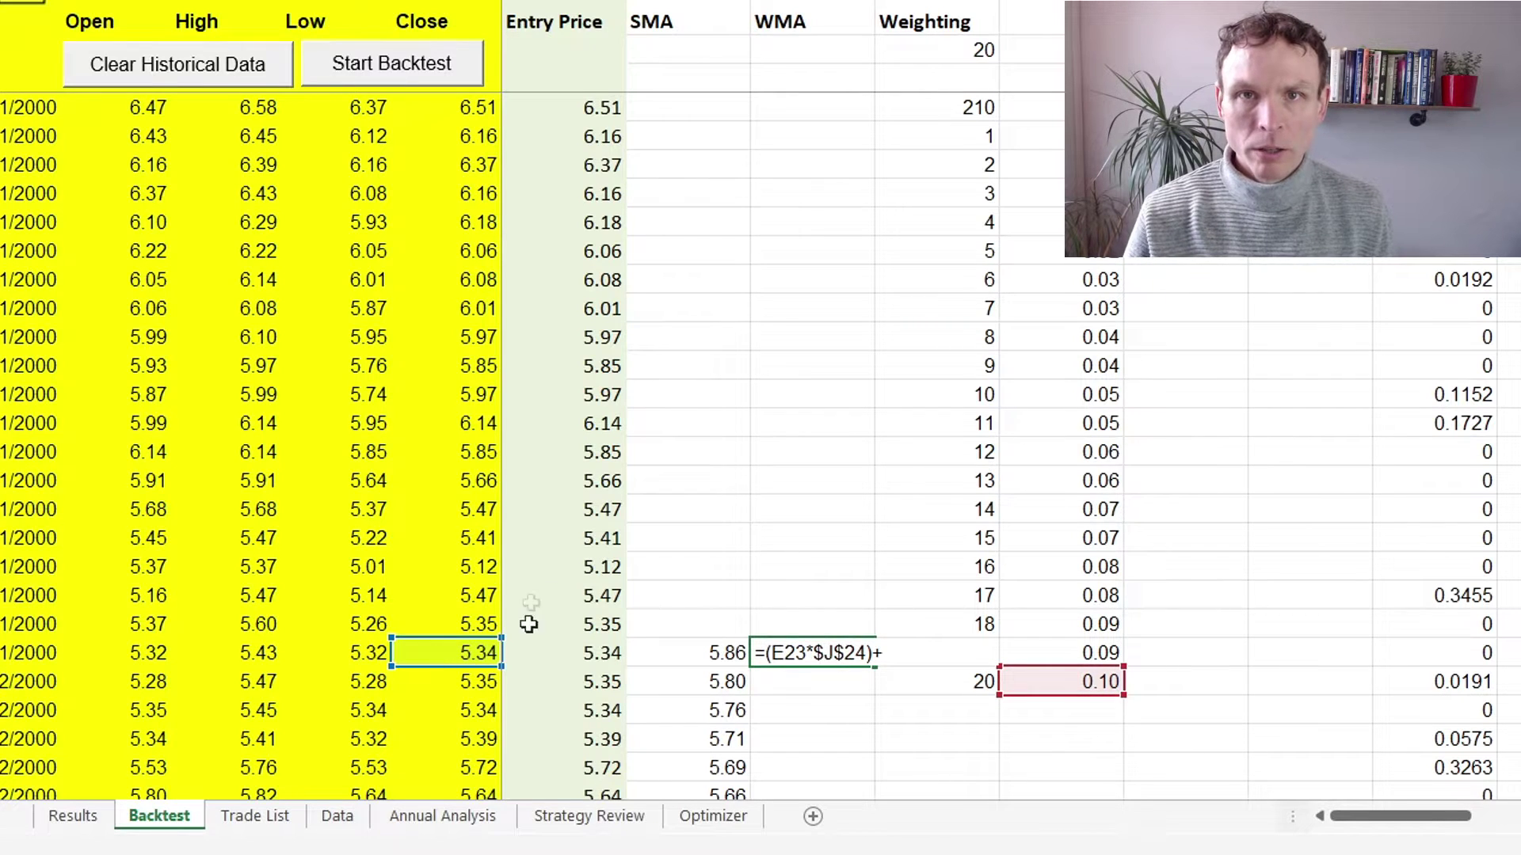
left_click(467, 624)
type("*")
left_click(1096, 651)
key("F4")
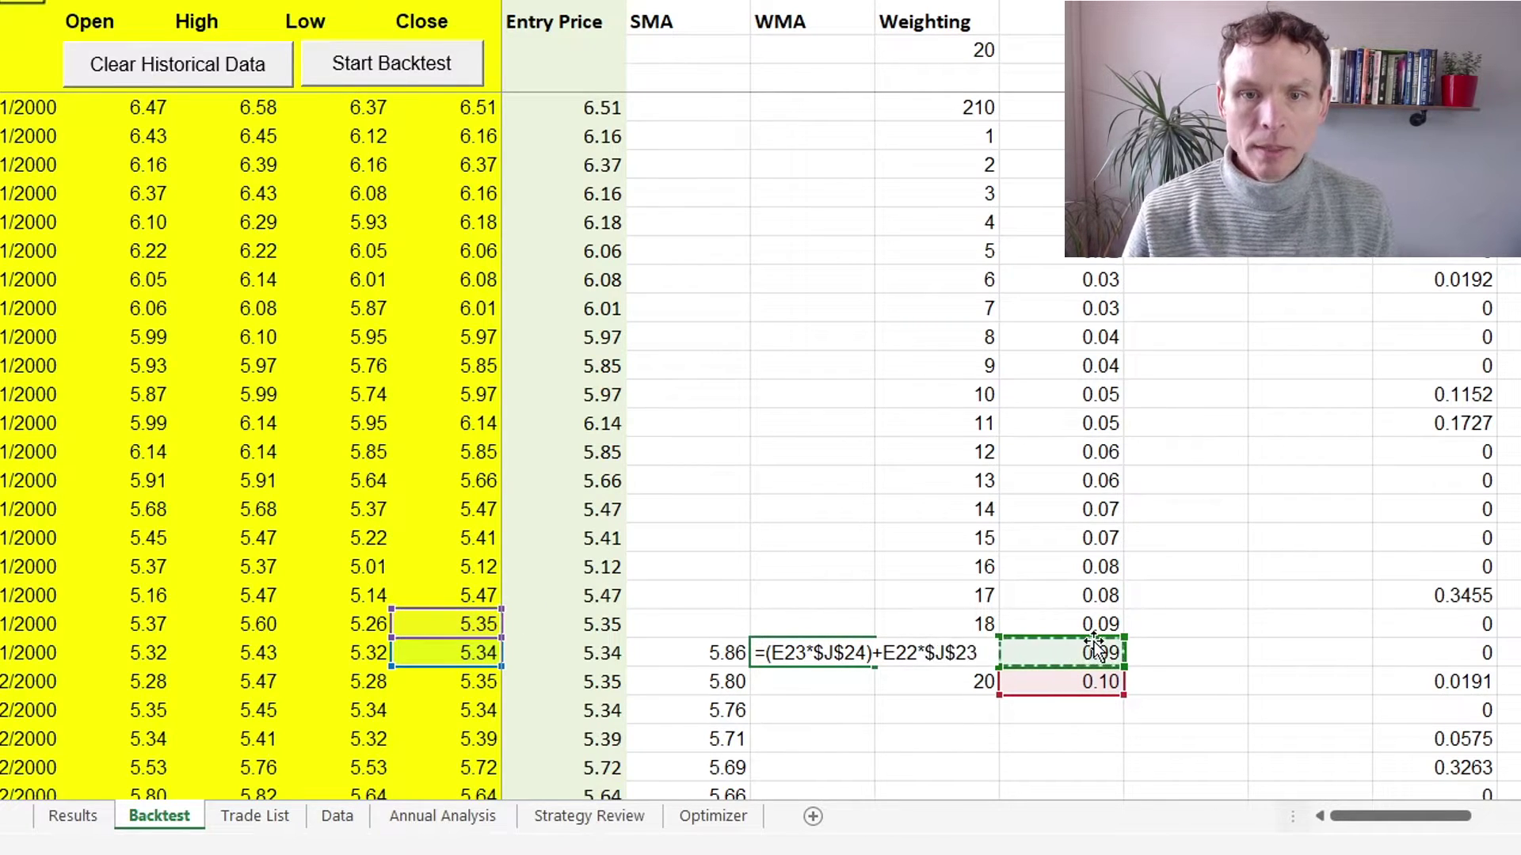
left_click(881, 653)
type("(")
key("End")
type(")+")
left_click(445, 596)
type("*")
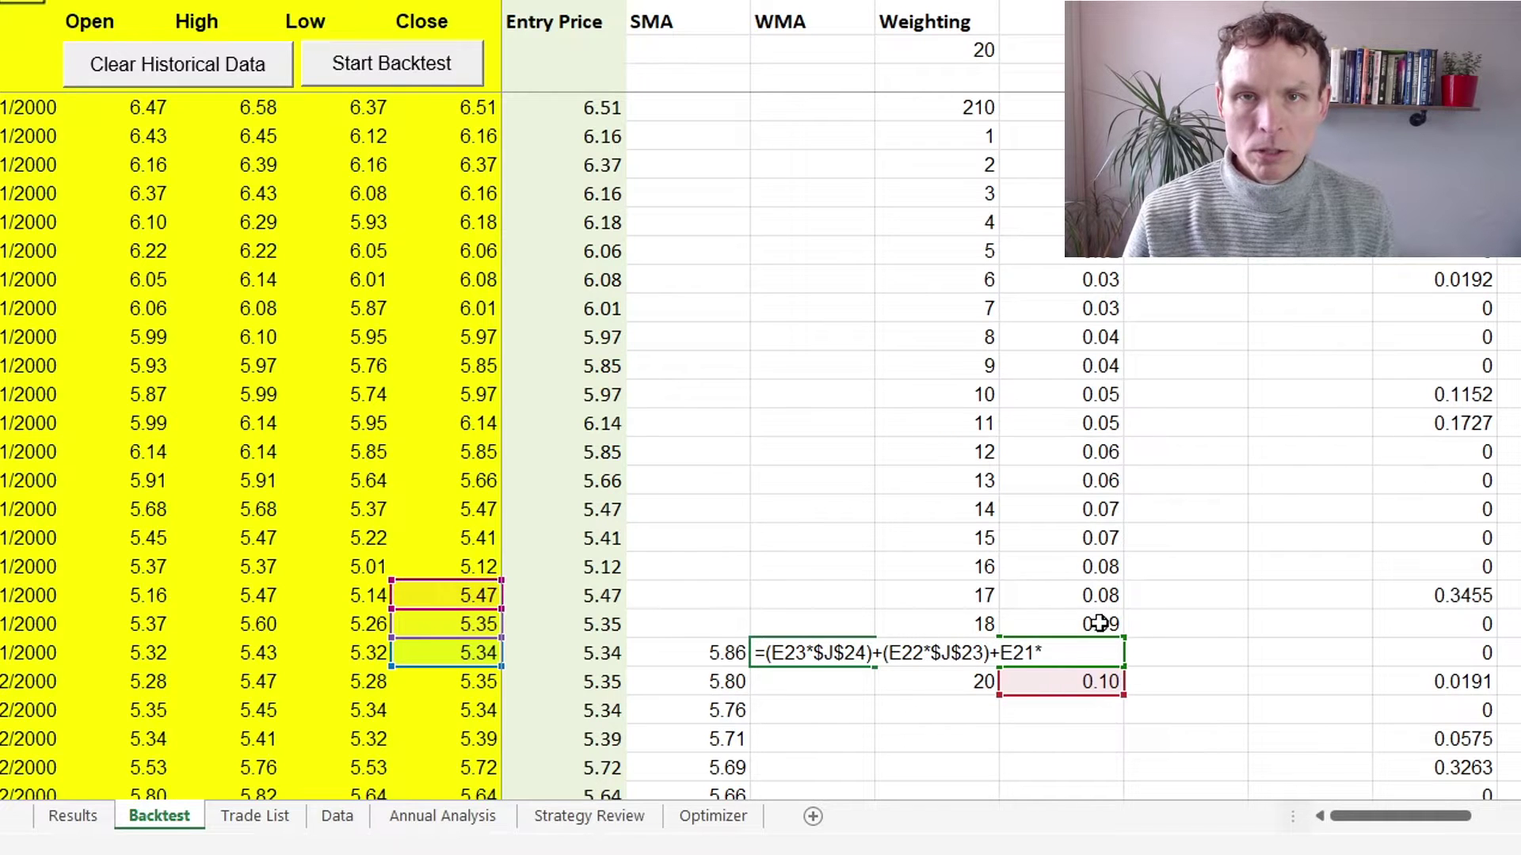
left_click(1099, 624)
key("F4")
type(")+")
Step: Add the weighted terms for closes E20 through E16, each with an absolute weight reference
left_click(446, 567)
type("*")
left_click(1099, 595)
key("F4")
type(")+E20*$J$21)")
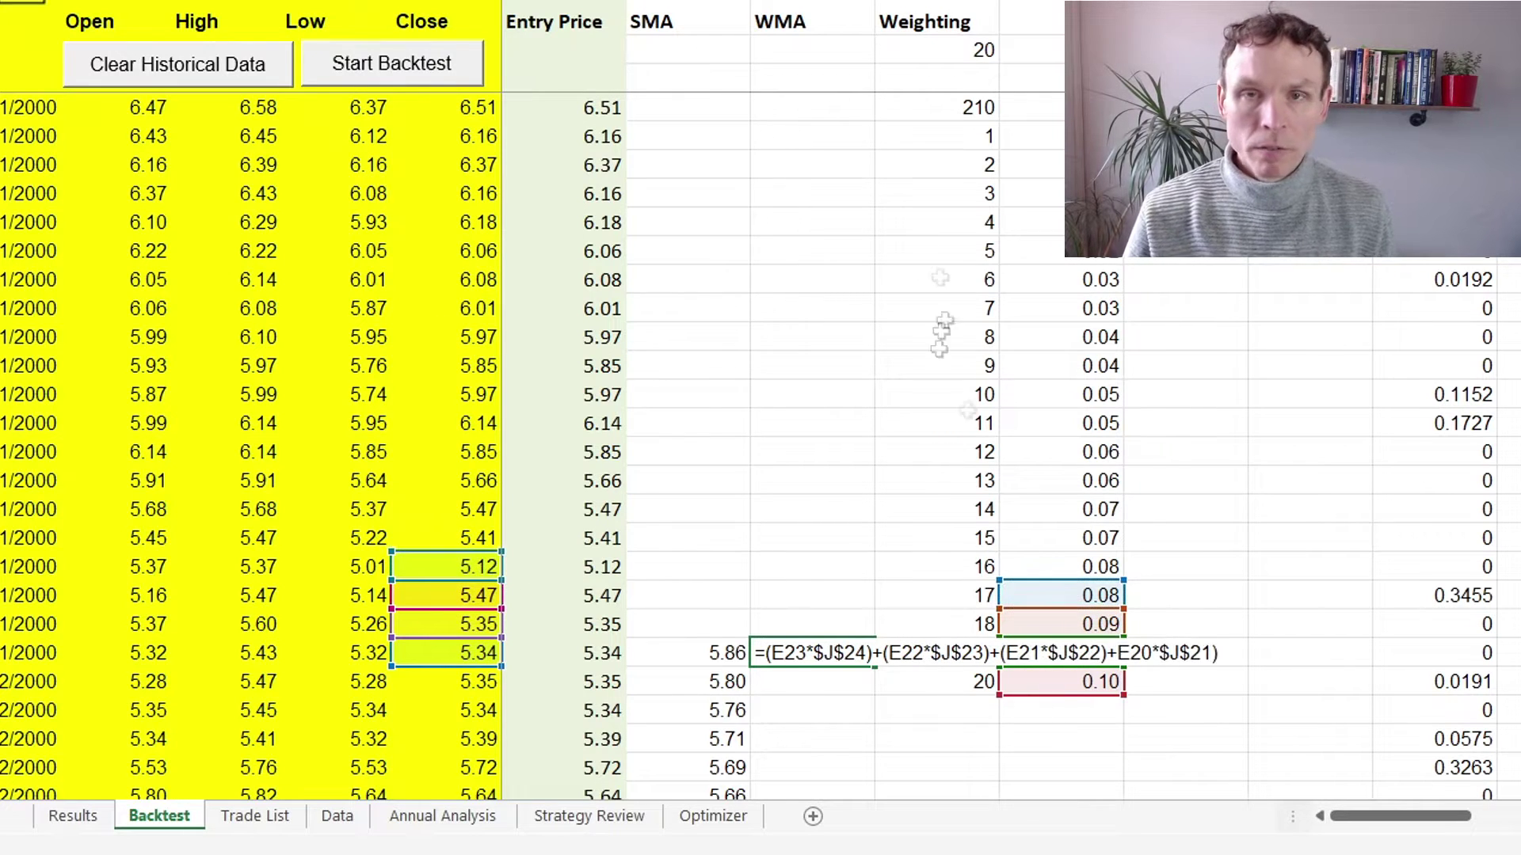
left_click(1116, 653)
type("(")
key("End")
type("+")
left_click(446, 537)
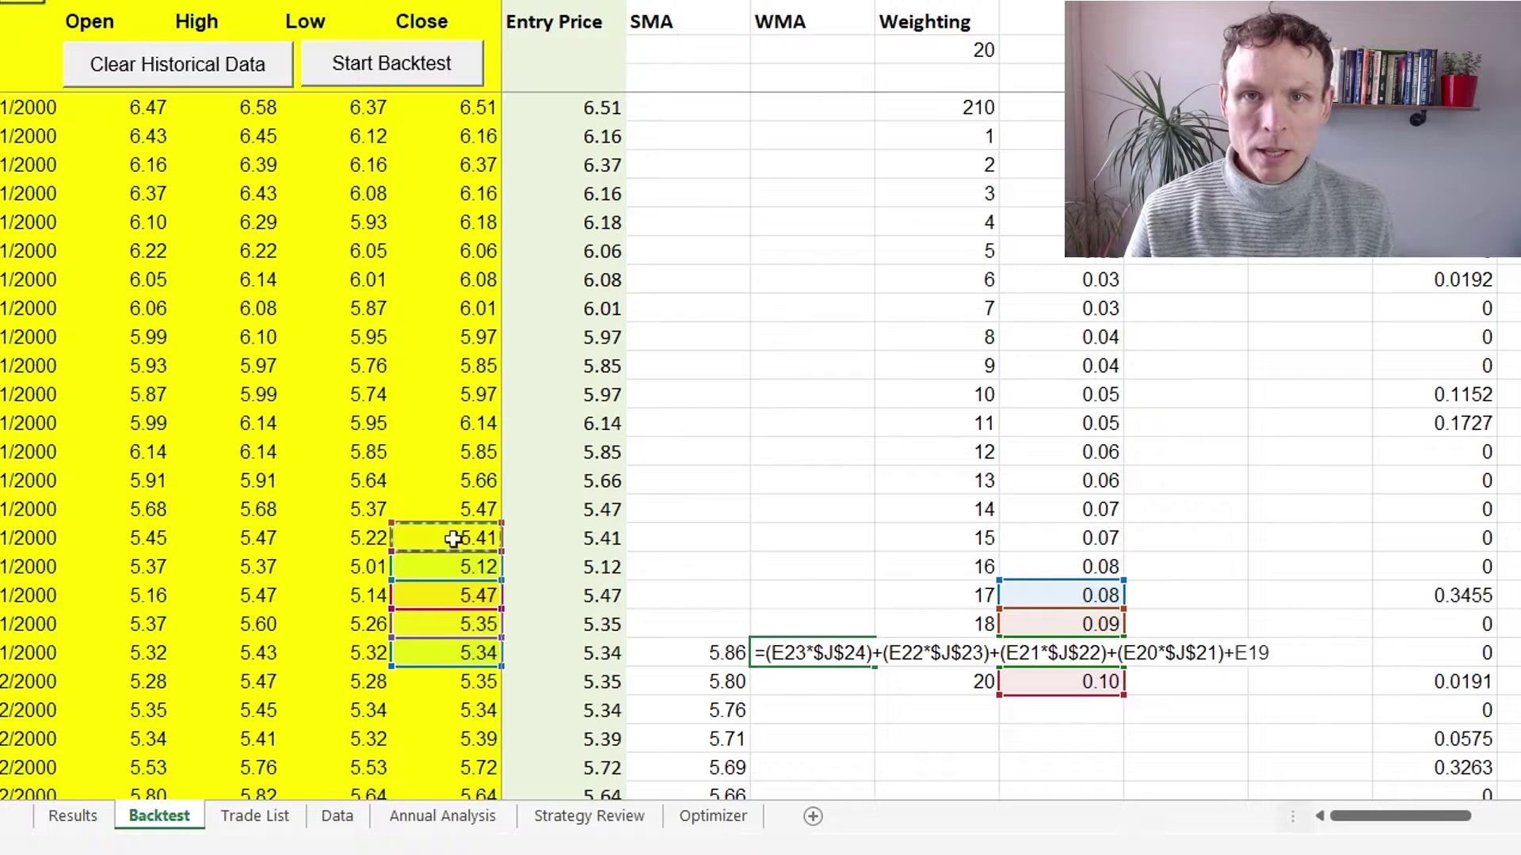
type("*")
left_click(1067, 567)
key("F4")
type(")+")
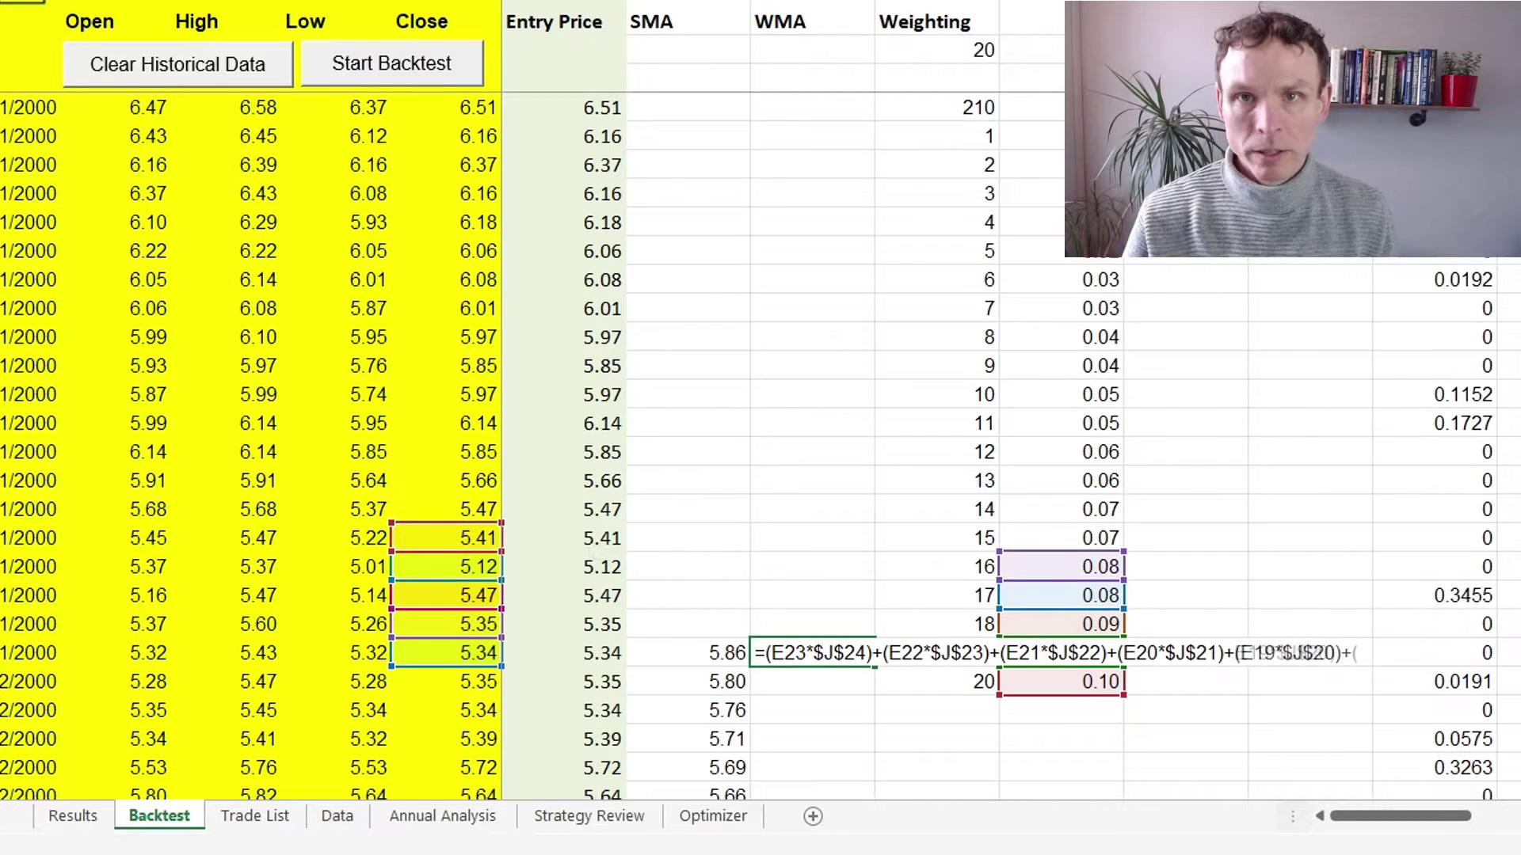
type("(")
left_click(446, 509)
type("*")
left_click(1071, 538)
key("F4")
type("+(")
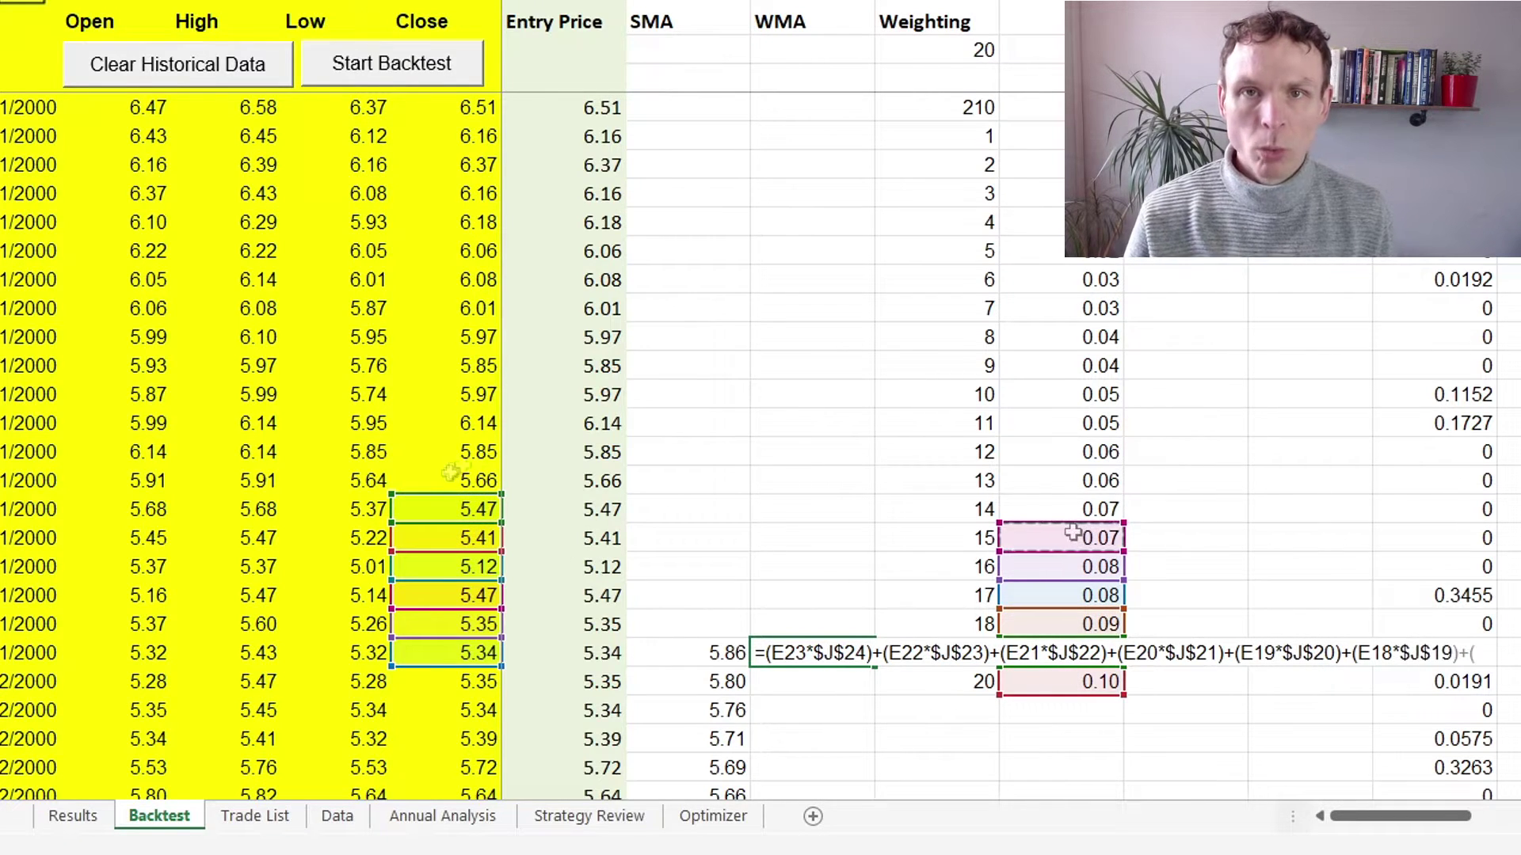
left_click(446, 480)
type("*")
left_click(1056, 509)
key("F4")
type(")+(")
left_click(446, 452)
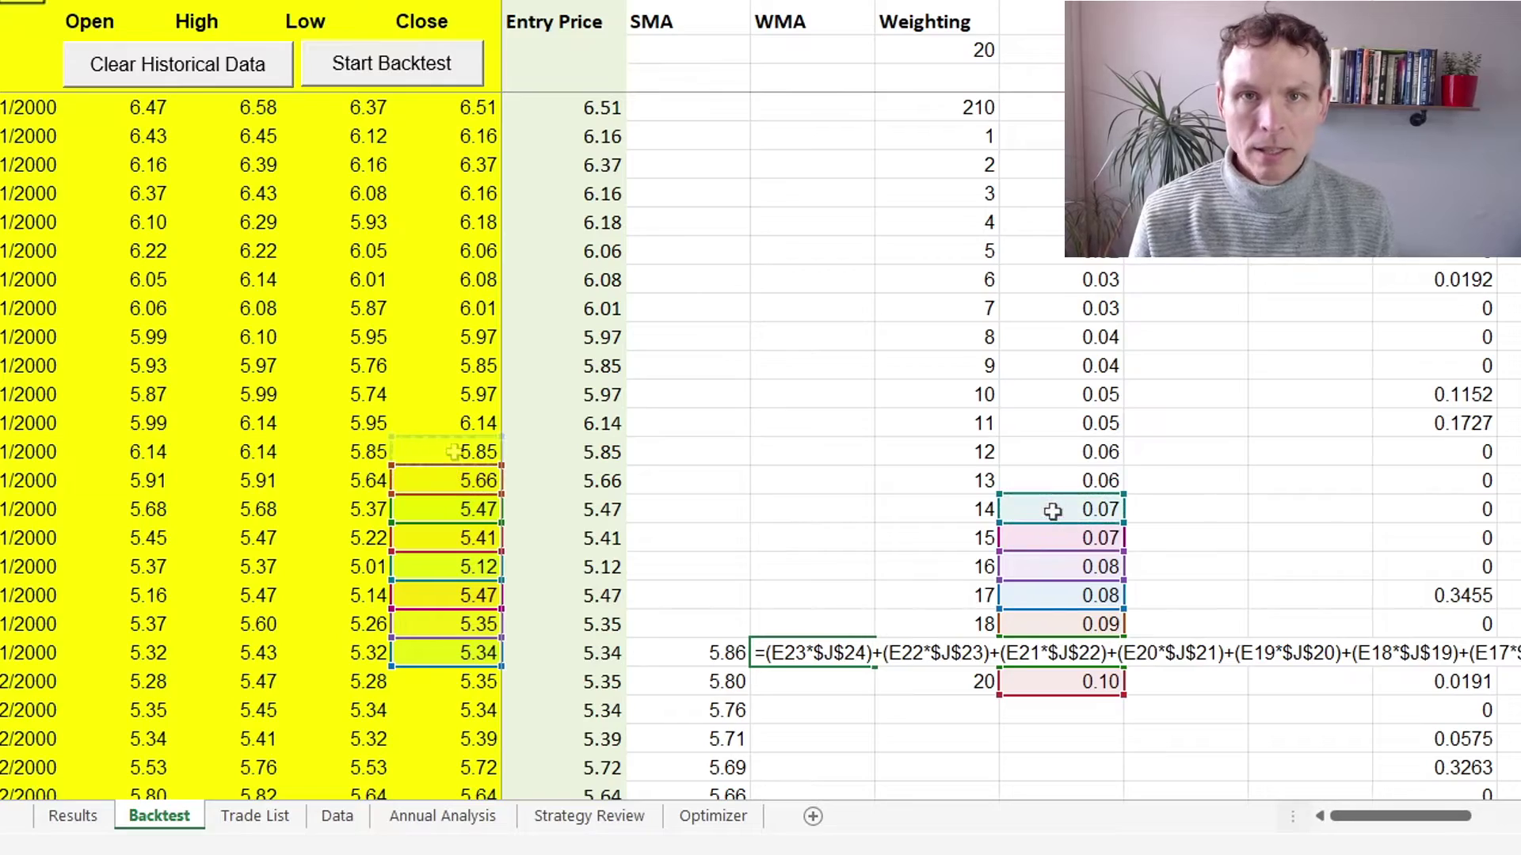
type("*")
left_click(1065, 481)
key("F4")
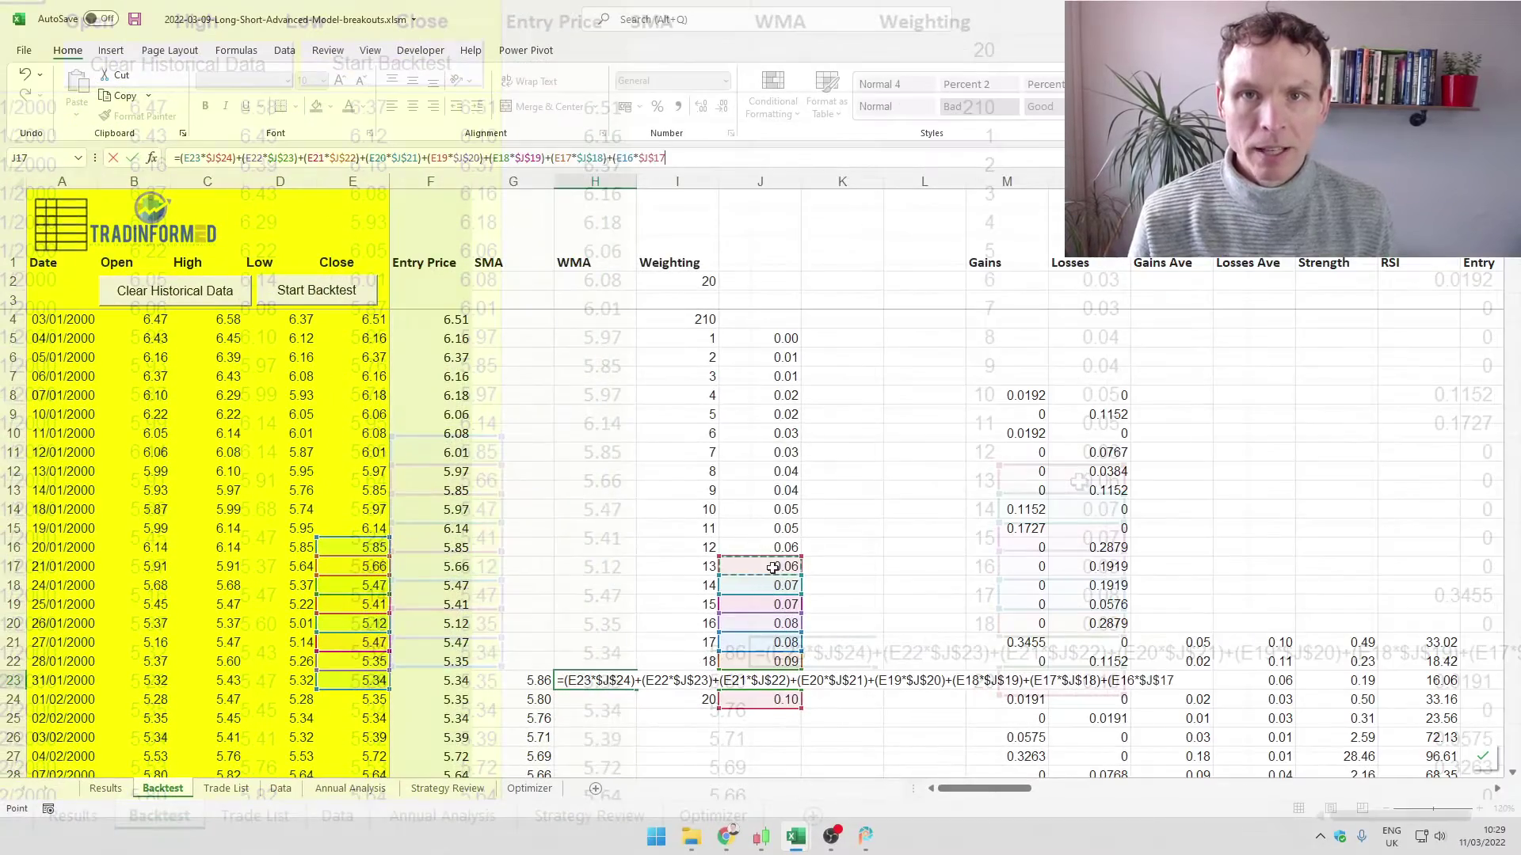
Step: Add the remaining terms down to E4*$J$5 and commit the 20-day WMA formula
type(")+(")
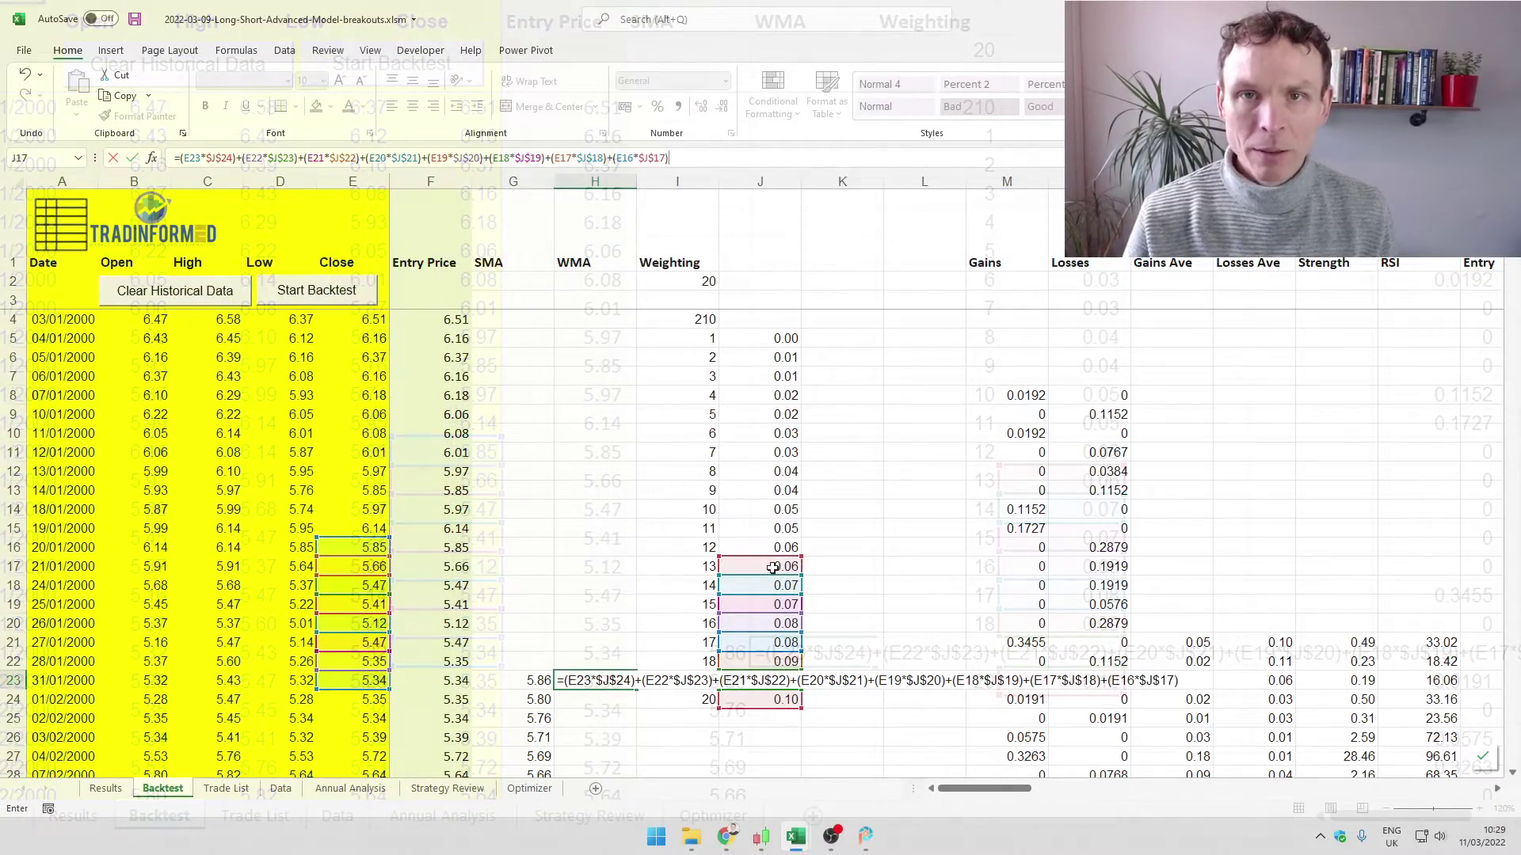
left_click(355, 525)
type("*")
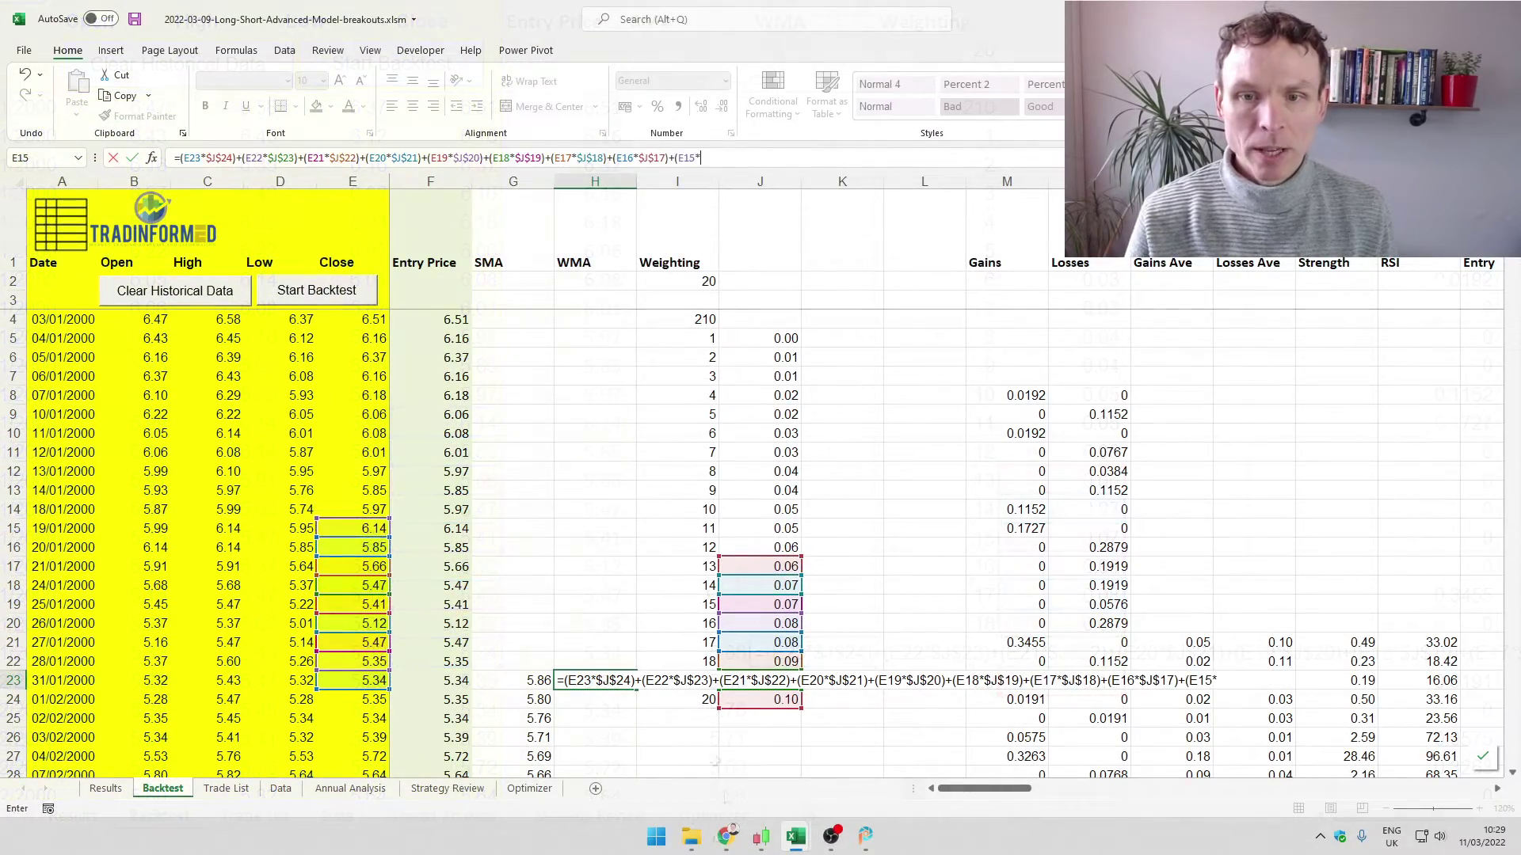
left_click(759, 547)
key("F4")
type(")+(")
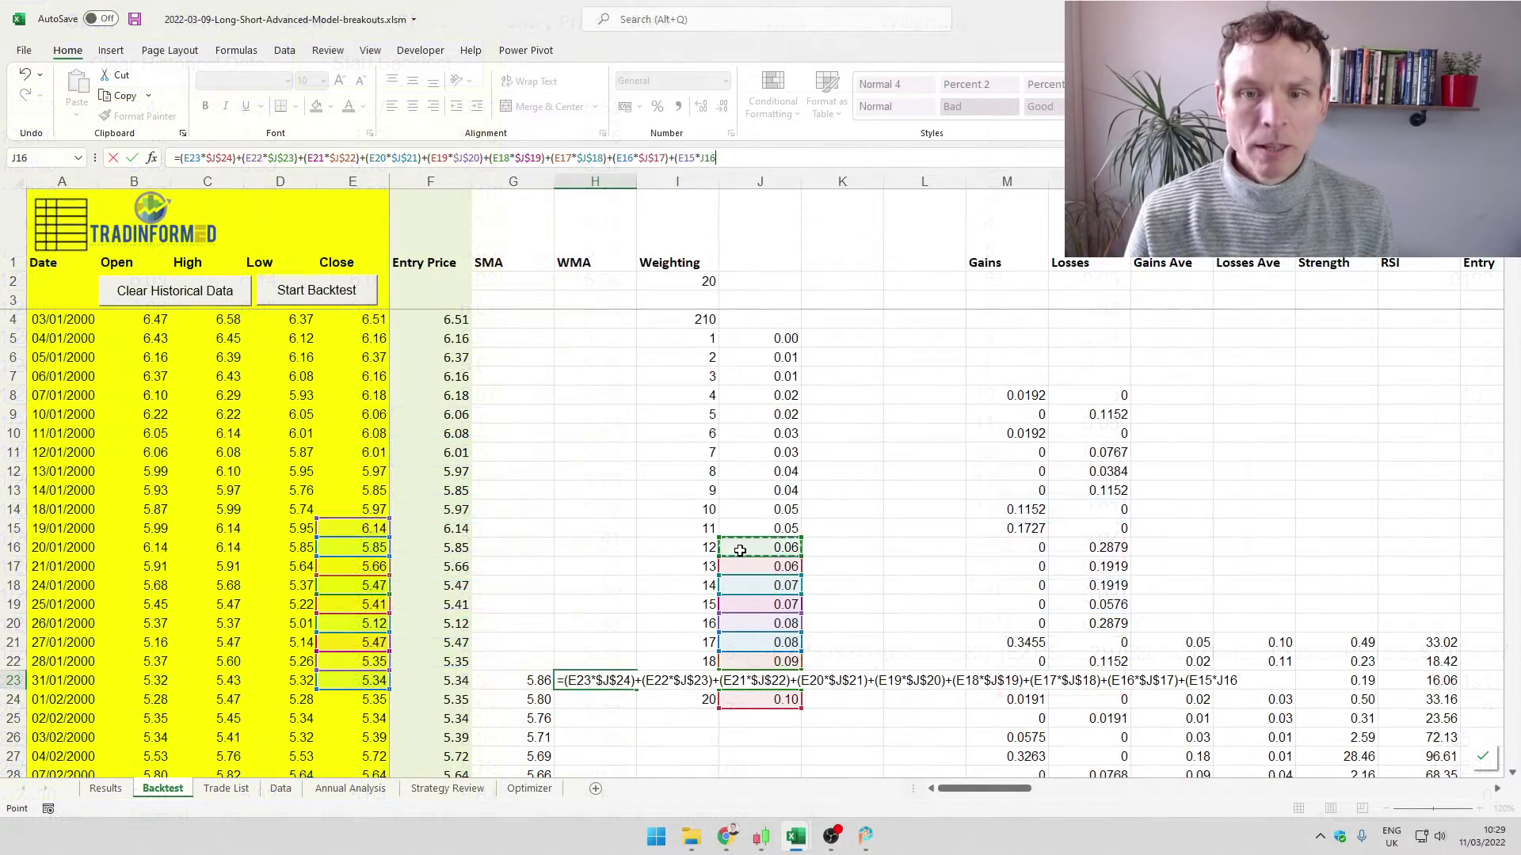
left_click(352, 510)
type("*")
left_click(759, 528)
key("F4")
type(")+(")
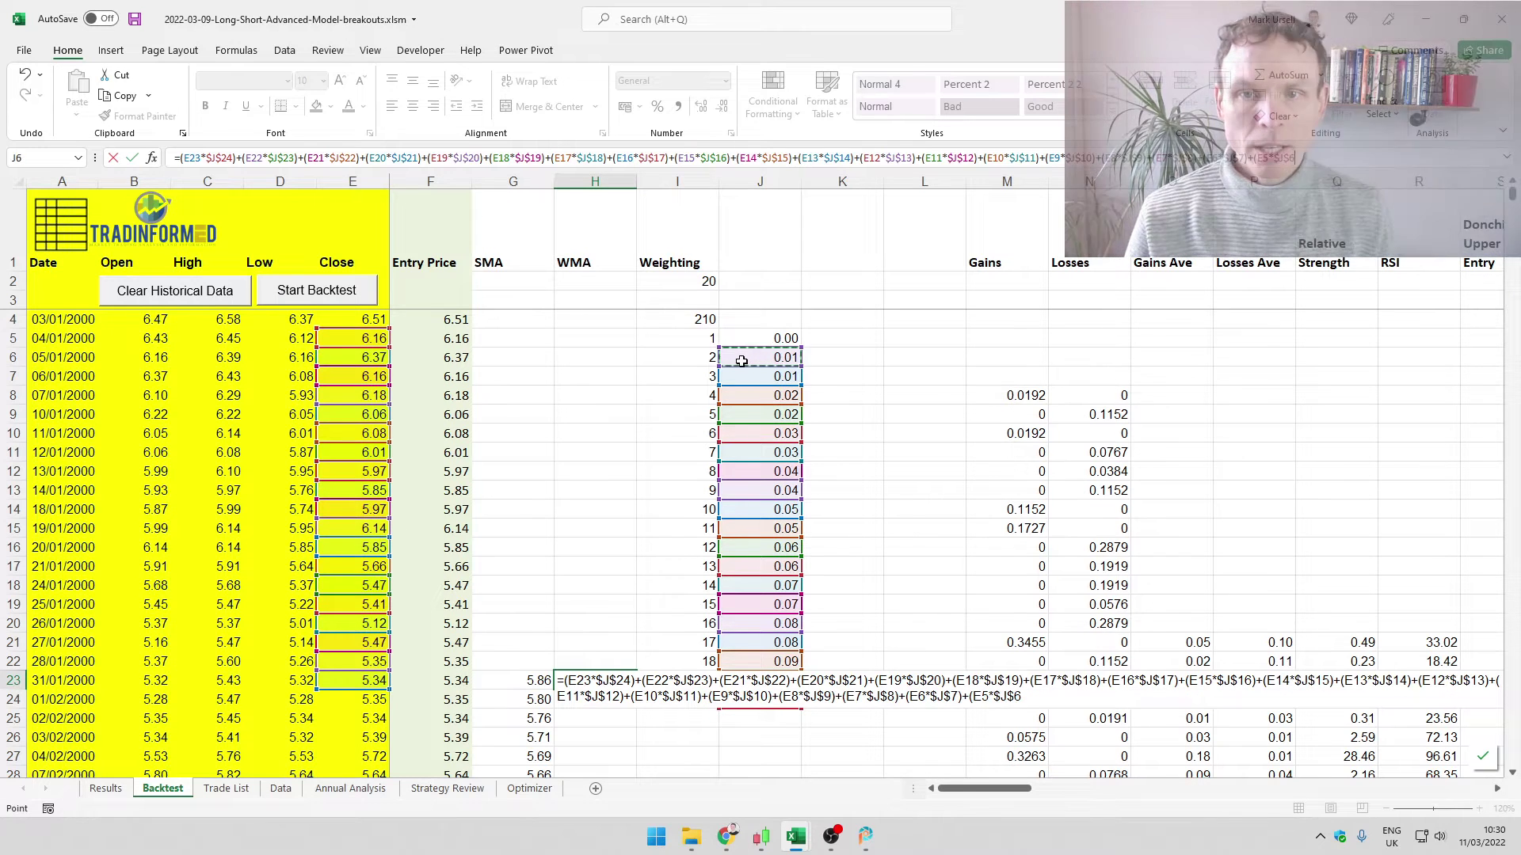
left_click(760, 357)
key("F4")
type(")+(")
left_click(352, 319)
type("*")
left_click(759, 338)
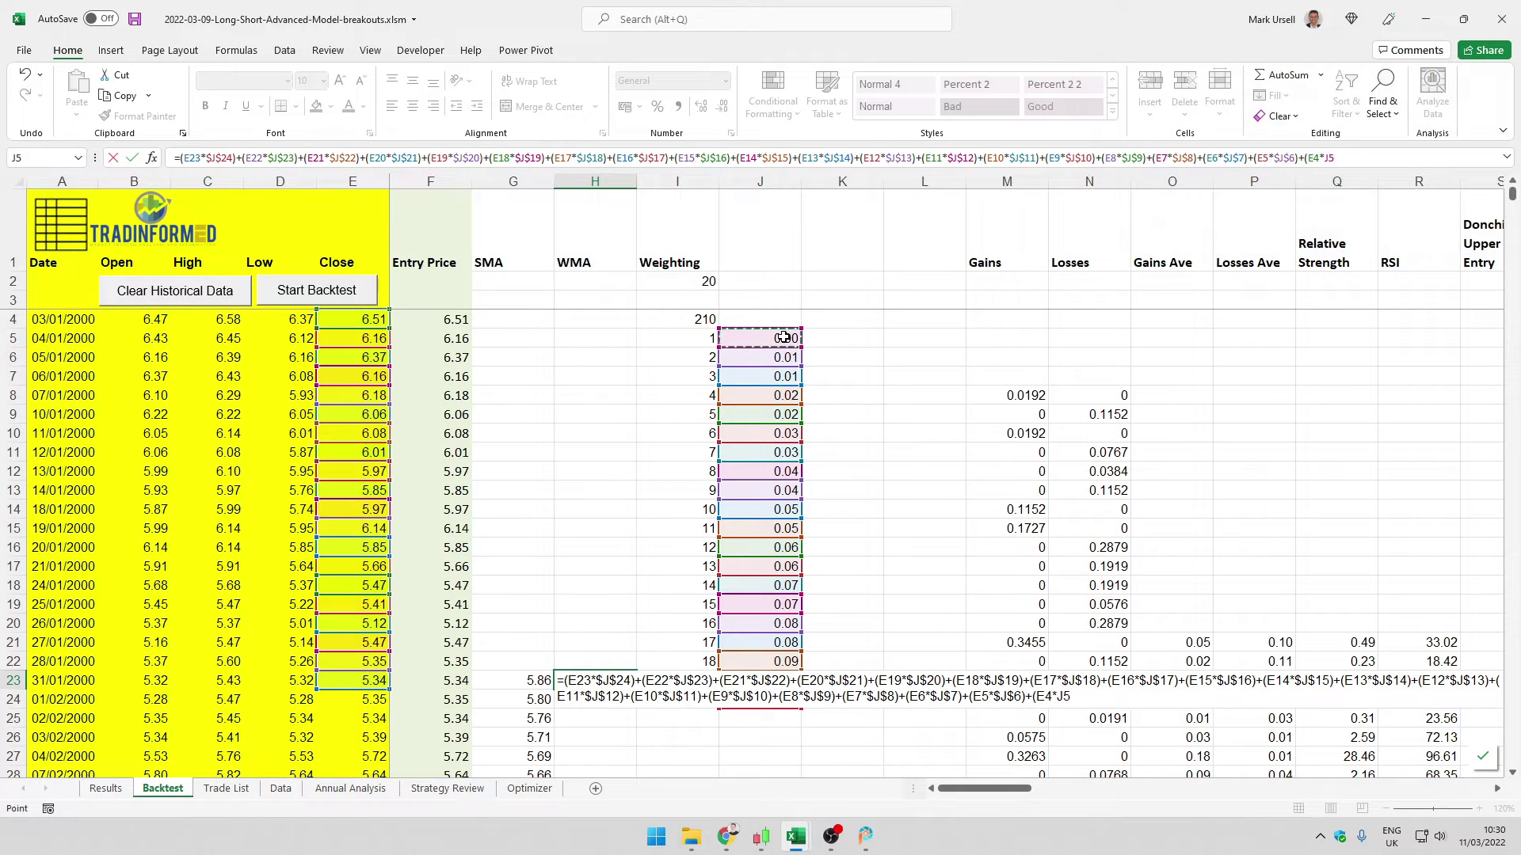
key("F4")
type(")")
key("Return")
key("Left")
Step: Give the WMA result G23's two-decimal format and fill it down the column (5.67, 5.62…)
left_click(137, 115)
left_click(595, 680)
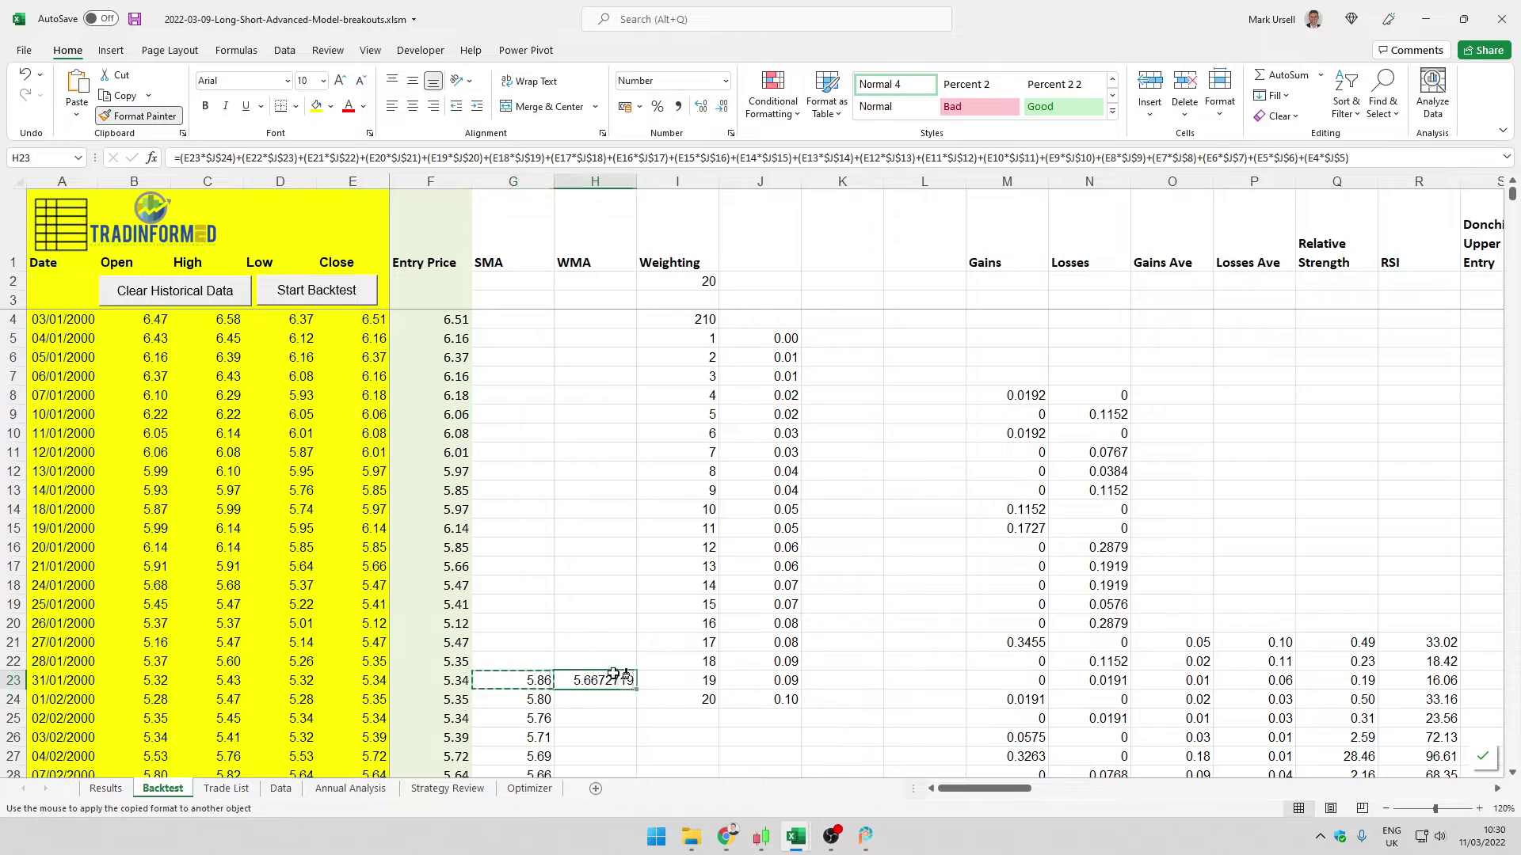
double_click(636, 689)
left_click(609, 679)
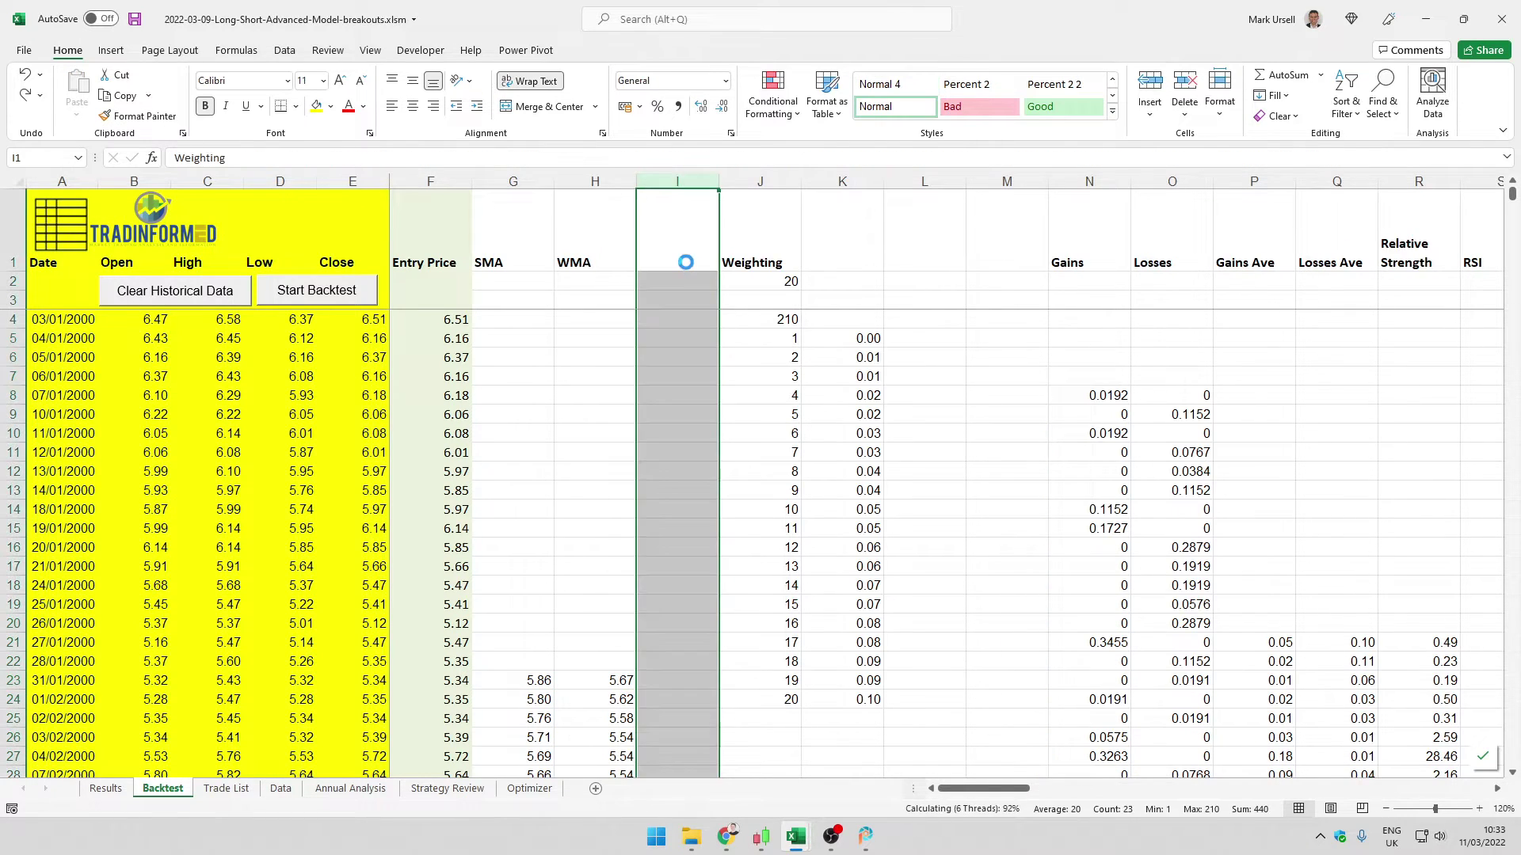
left_click(684, 261)
Step: Head the new column WMA and begin a SUMPRODUCT over closes E4:E23 in row 23
type("WMA")
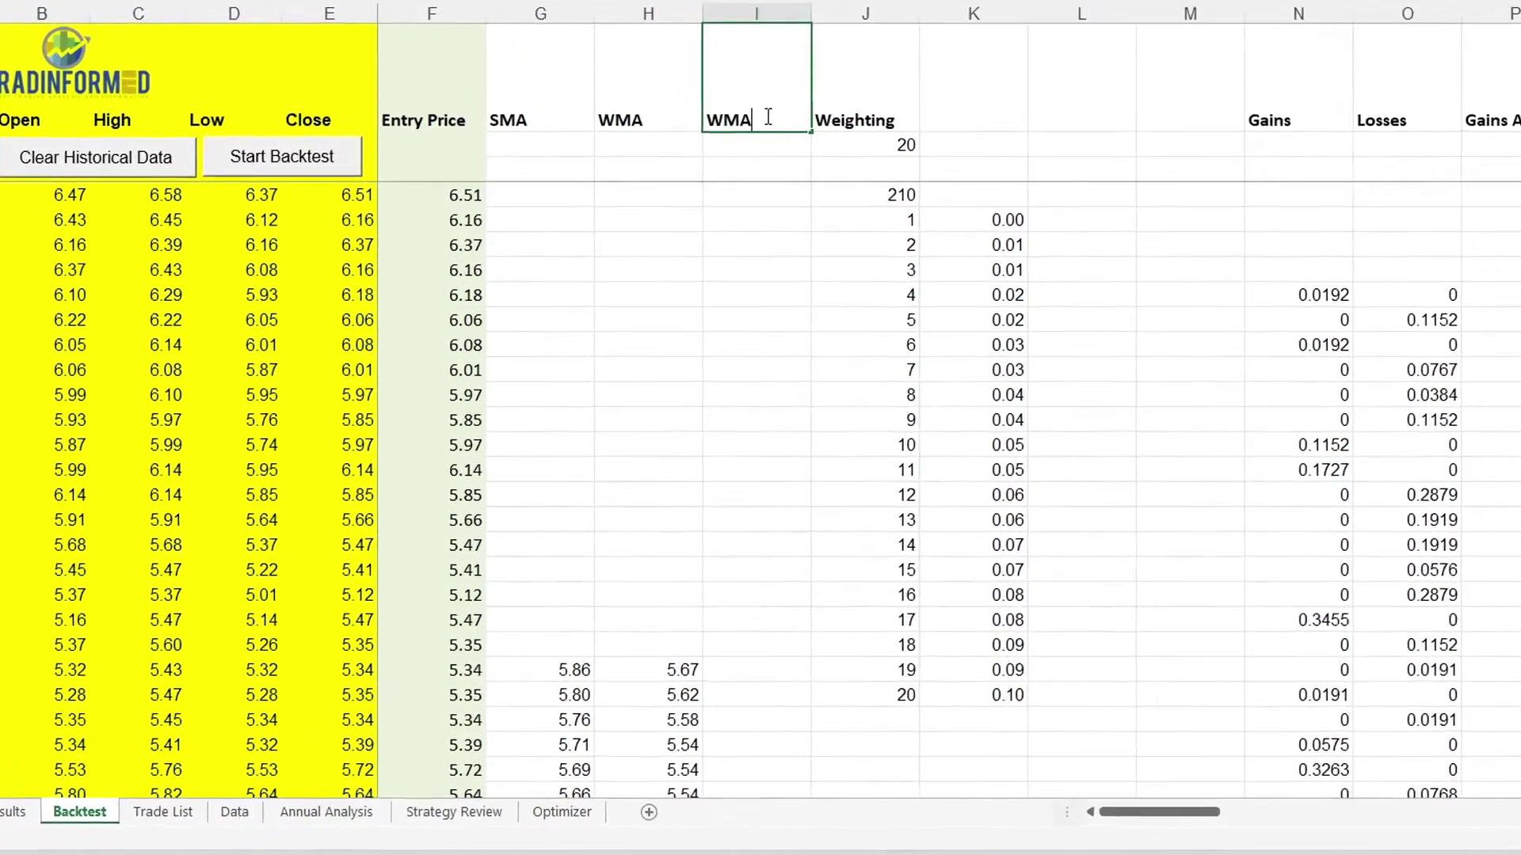
left_click(794, 427)
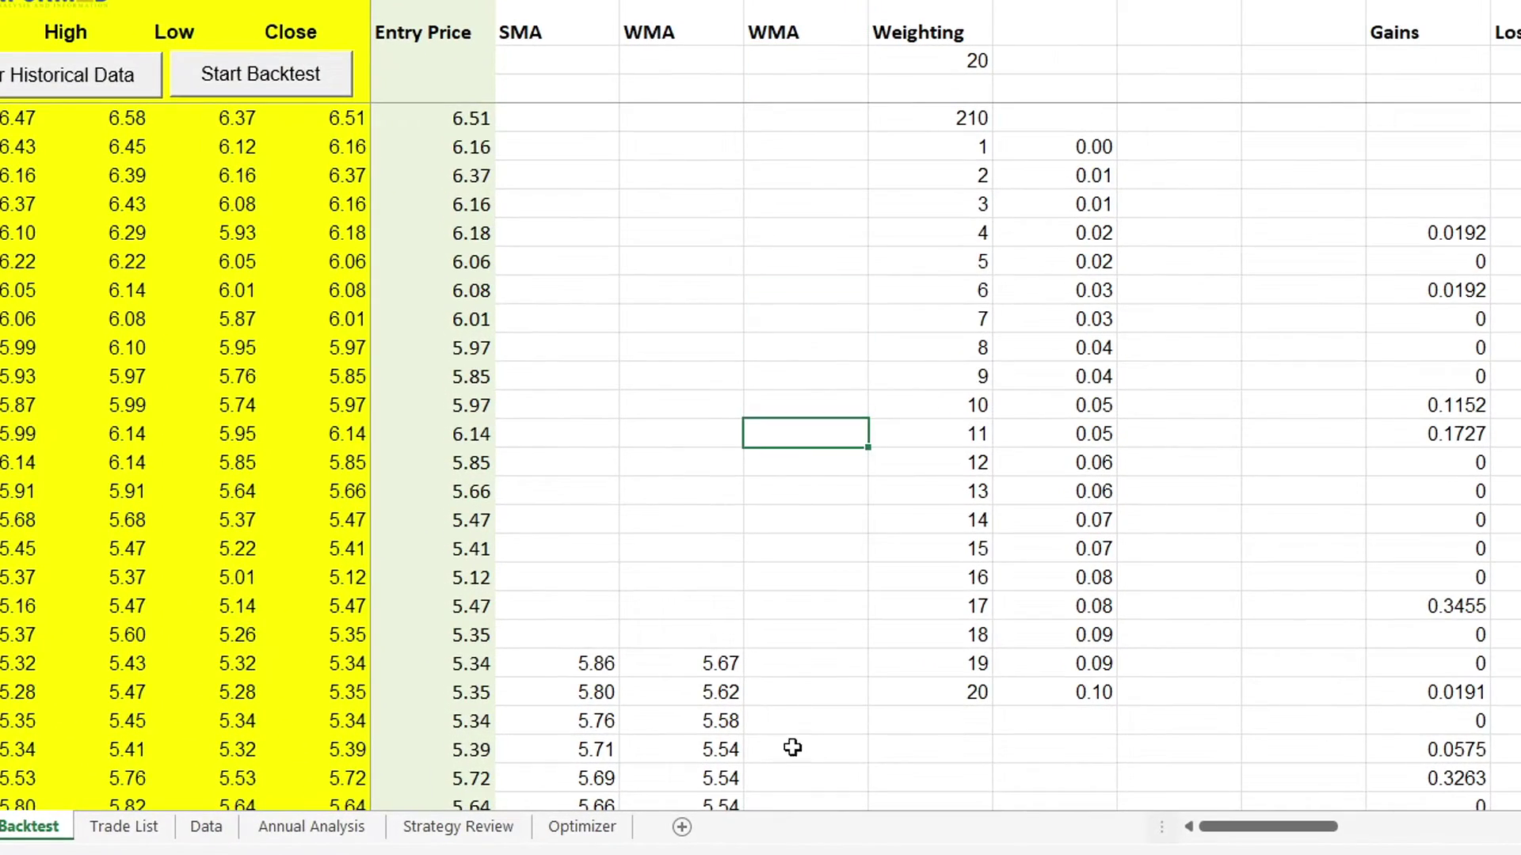
left_click(772, 662)
type("=sum")
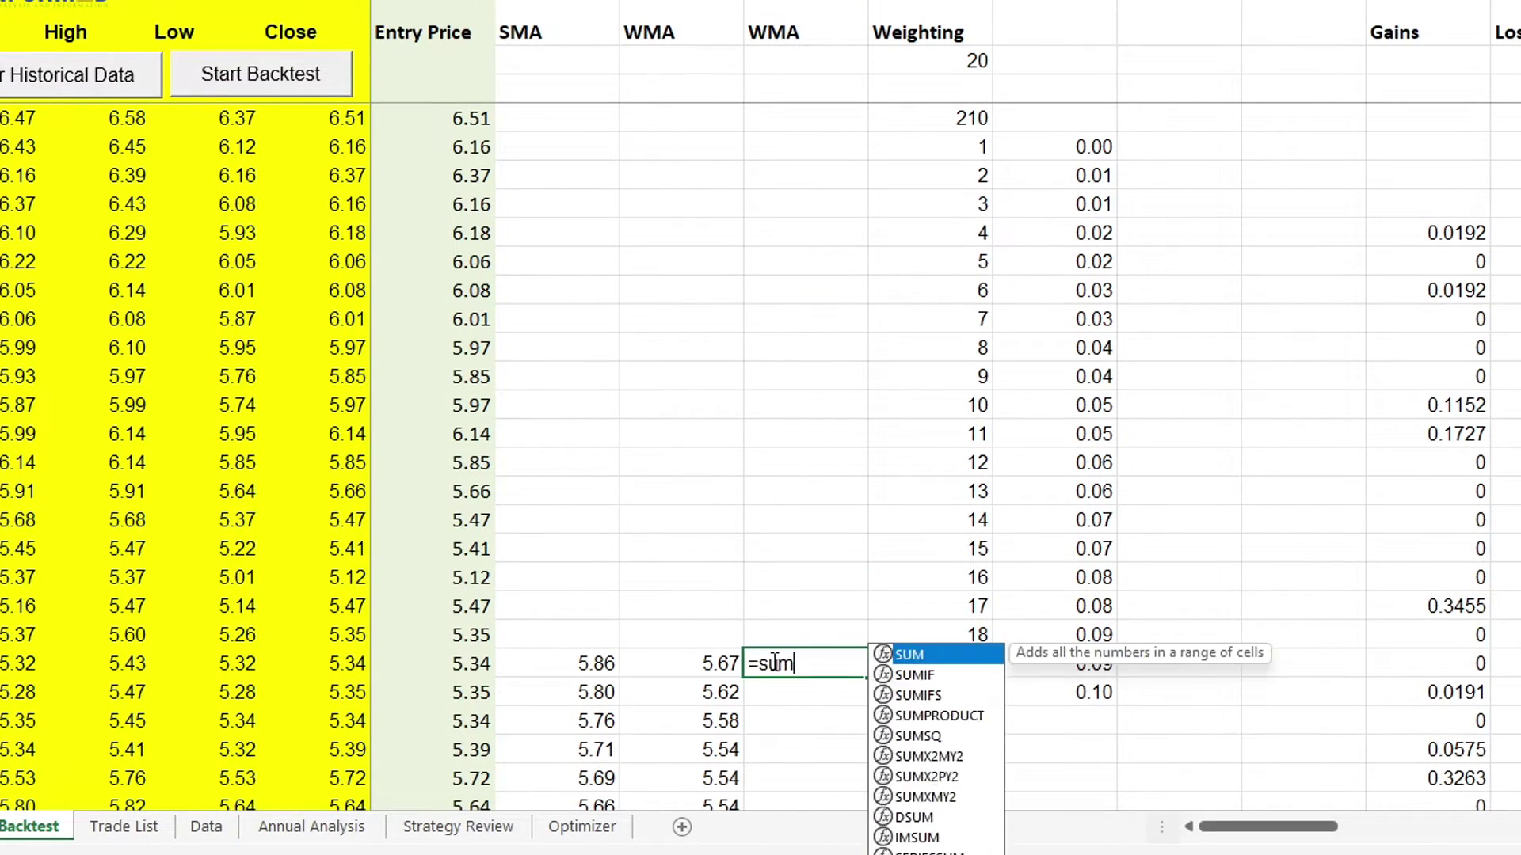
type("p")
key("Tab")
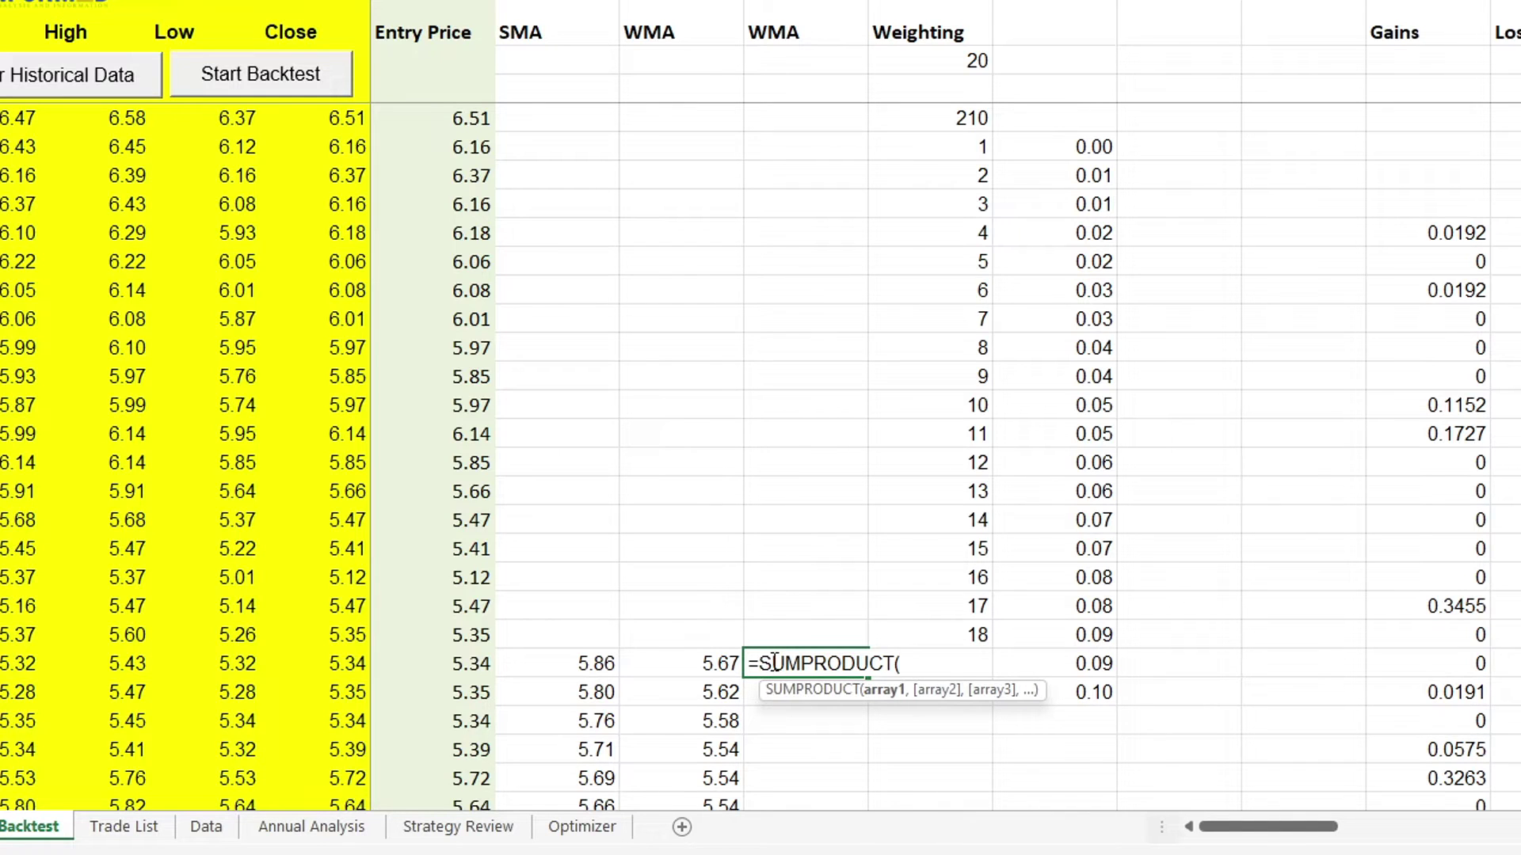
left_click_drag(344, 666, 323, 118)
type(",")
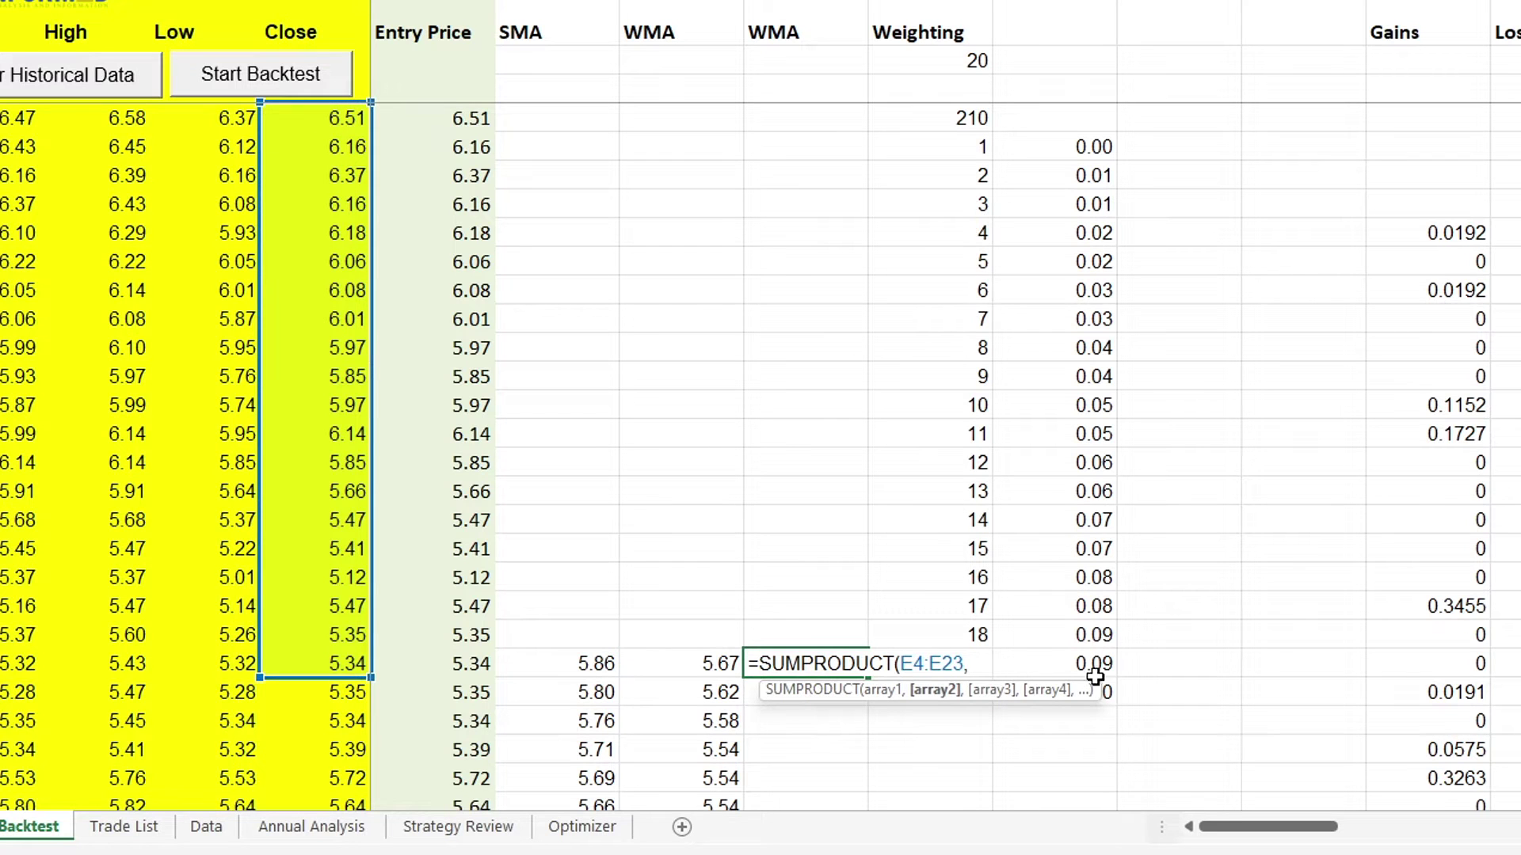
Step: Complete it with the locked weights $K$5:$K$24 and fill the formula down the column
left_click_drag(1107, 691, 1079, 146)
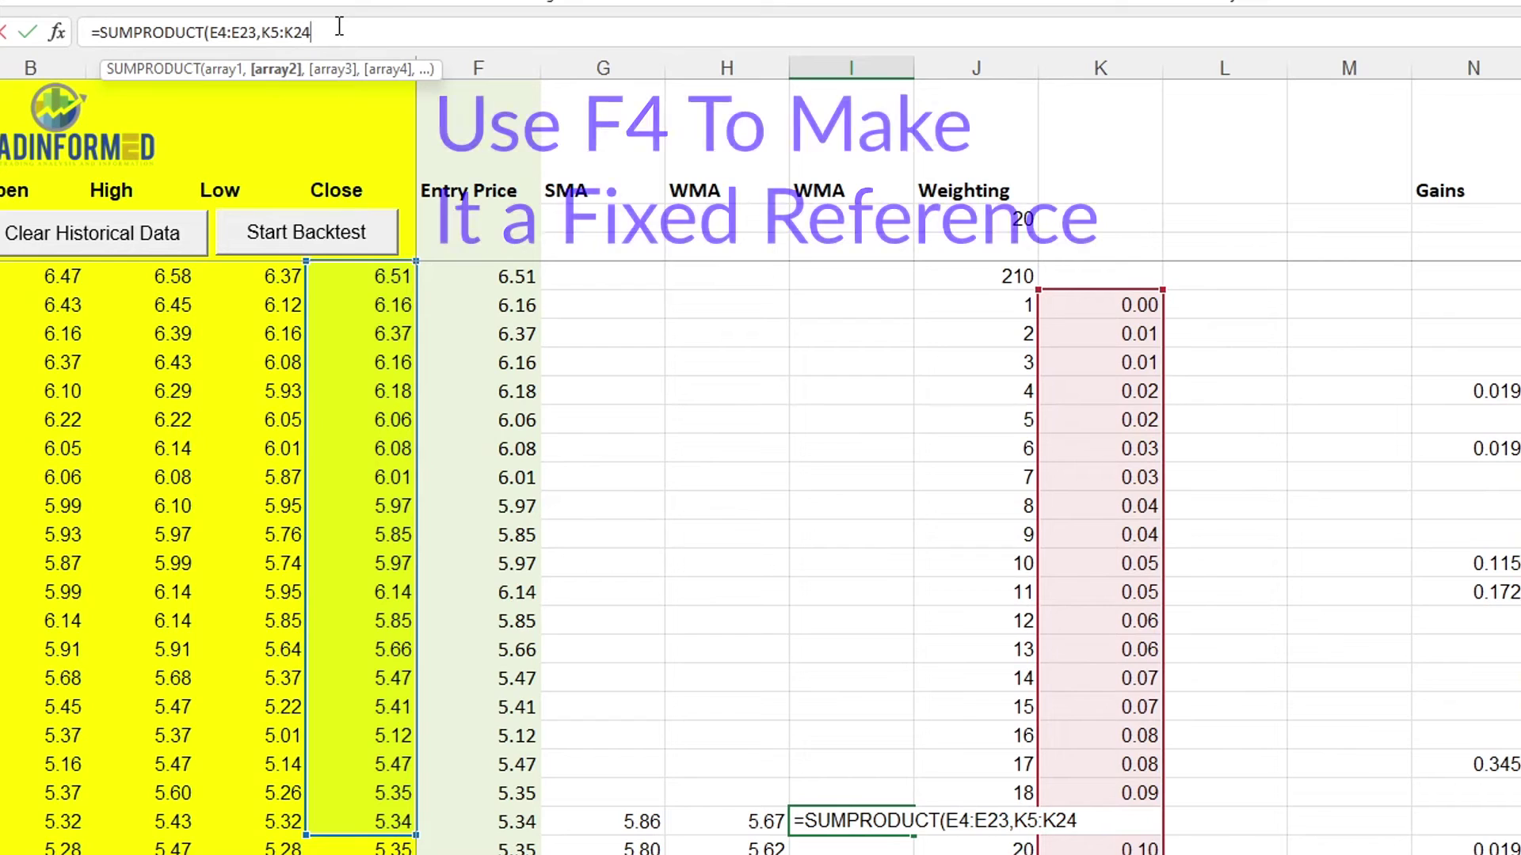
key("F4")
left_click(275, 33)
key("F4")
left_click(391, 32)
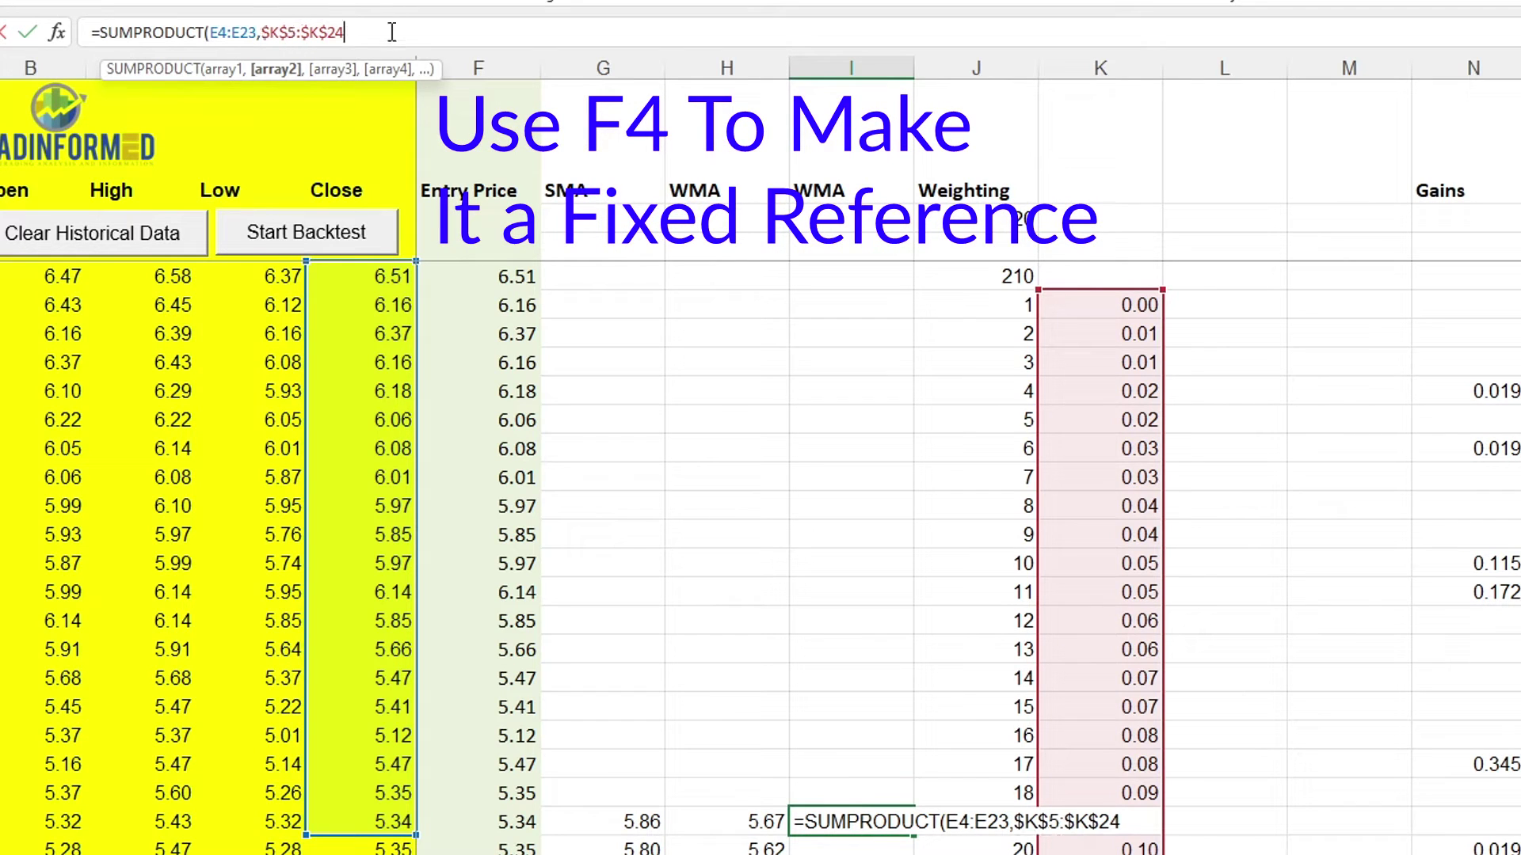
type(")")
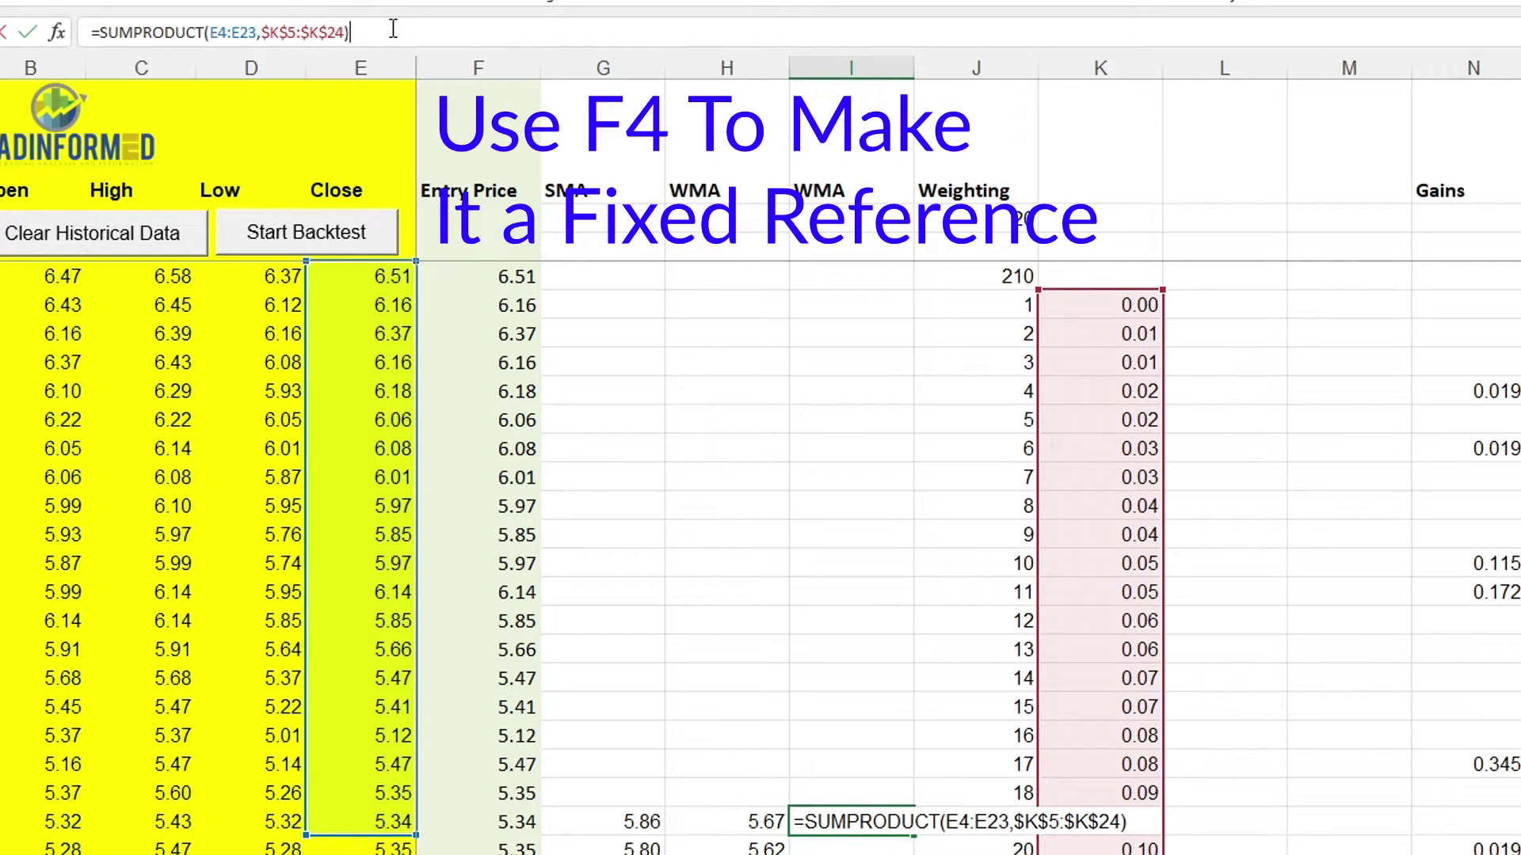
key("ctrl+Return")
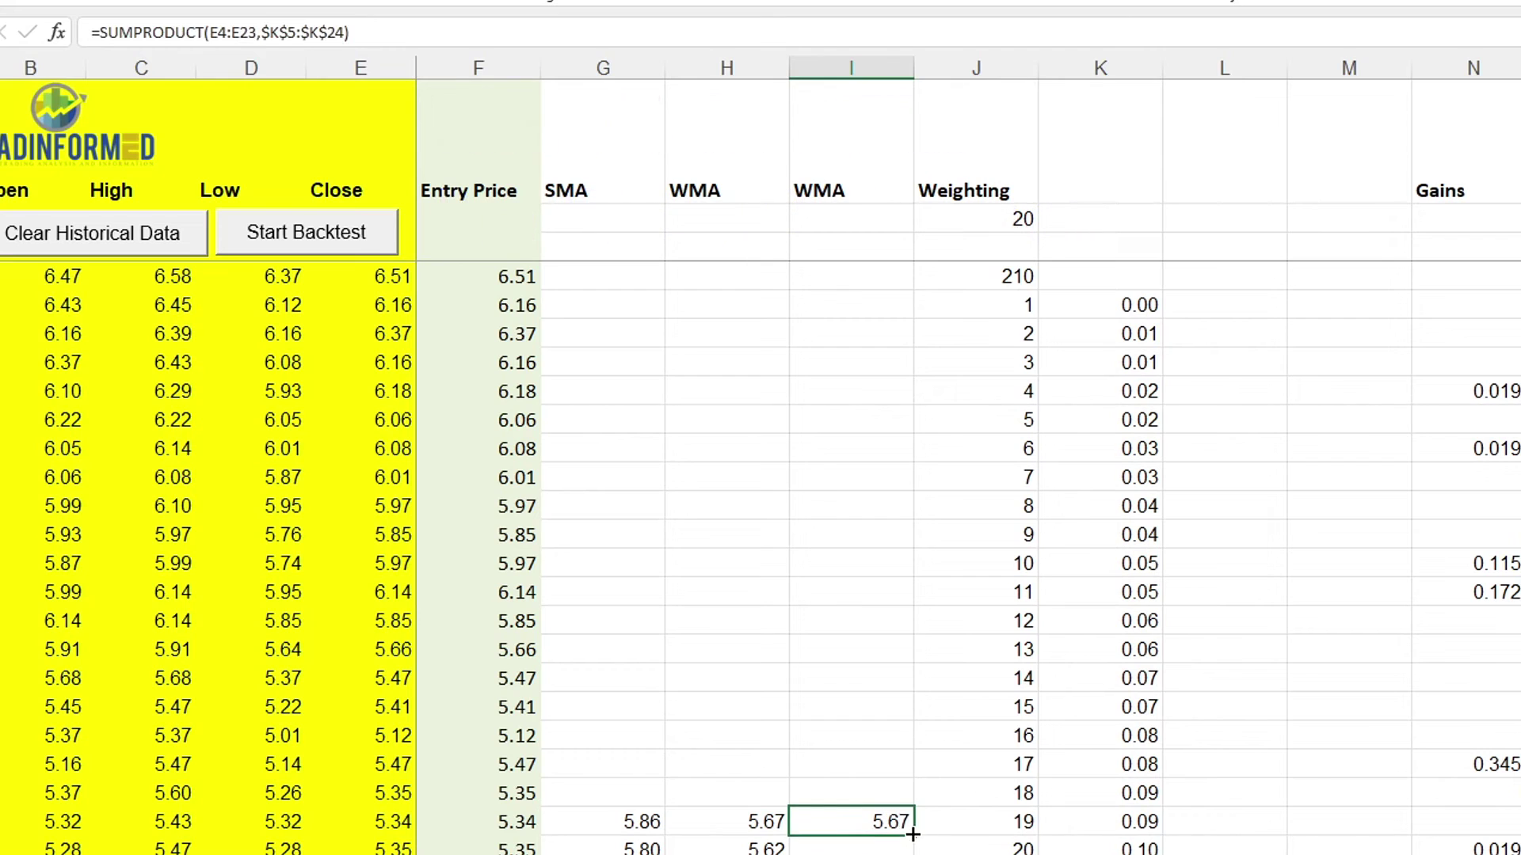
left_click_drag(912, 834, 912, 836)
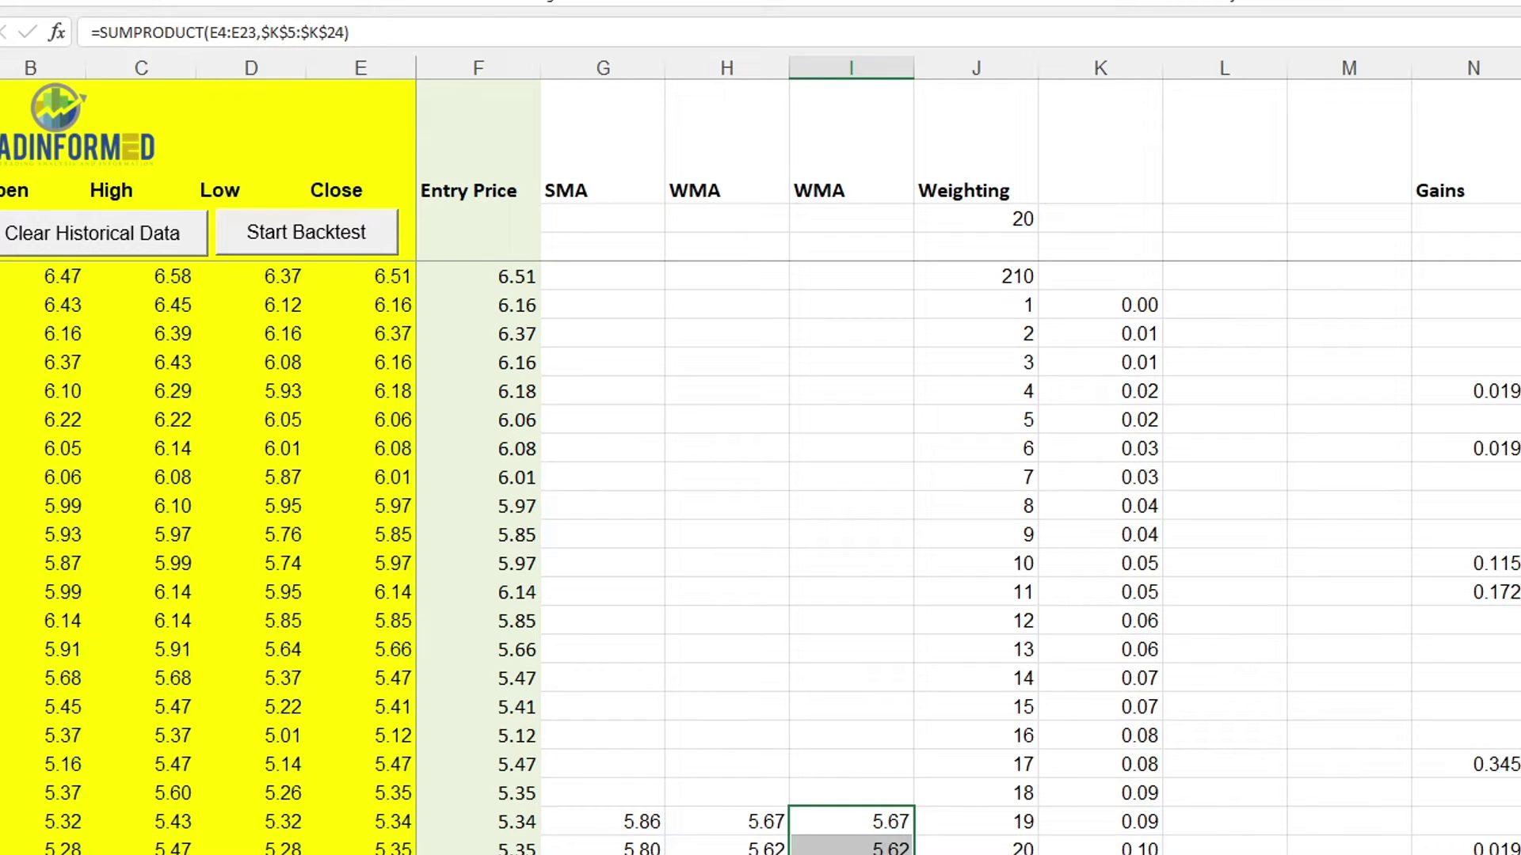
left_click(1224, 847)
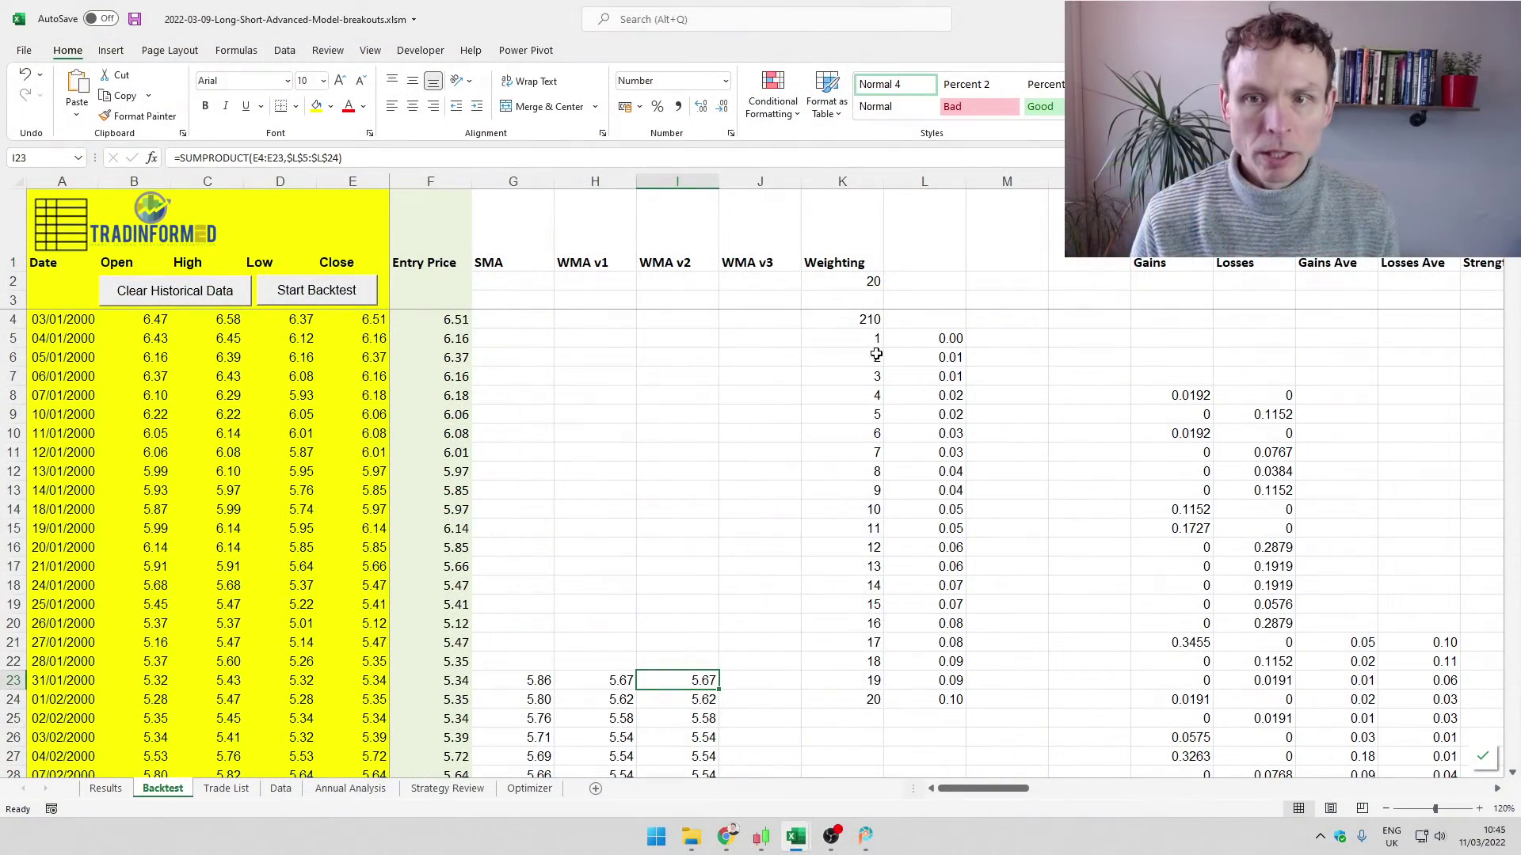
Step: Select the =SEQUENCE(20) cell that generates the 1–20 weights
left_click(874, 339)
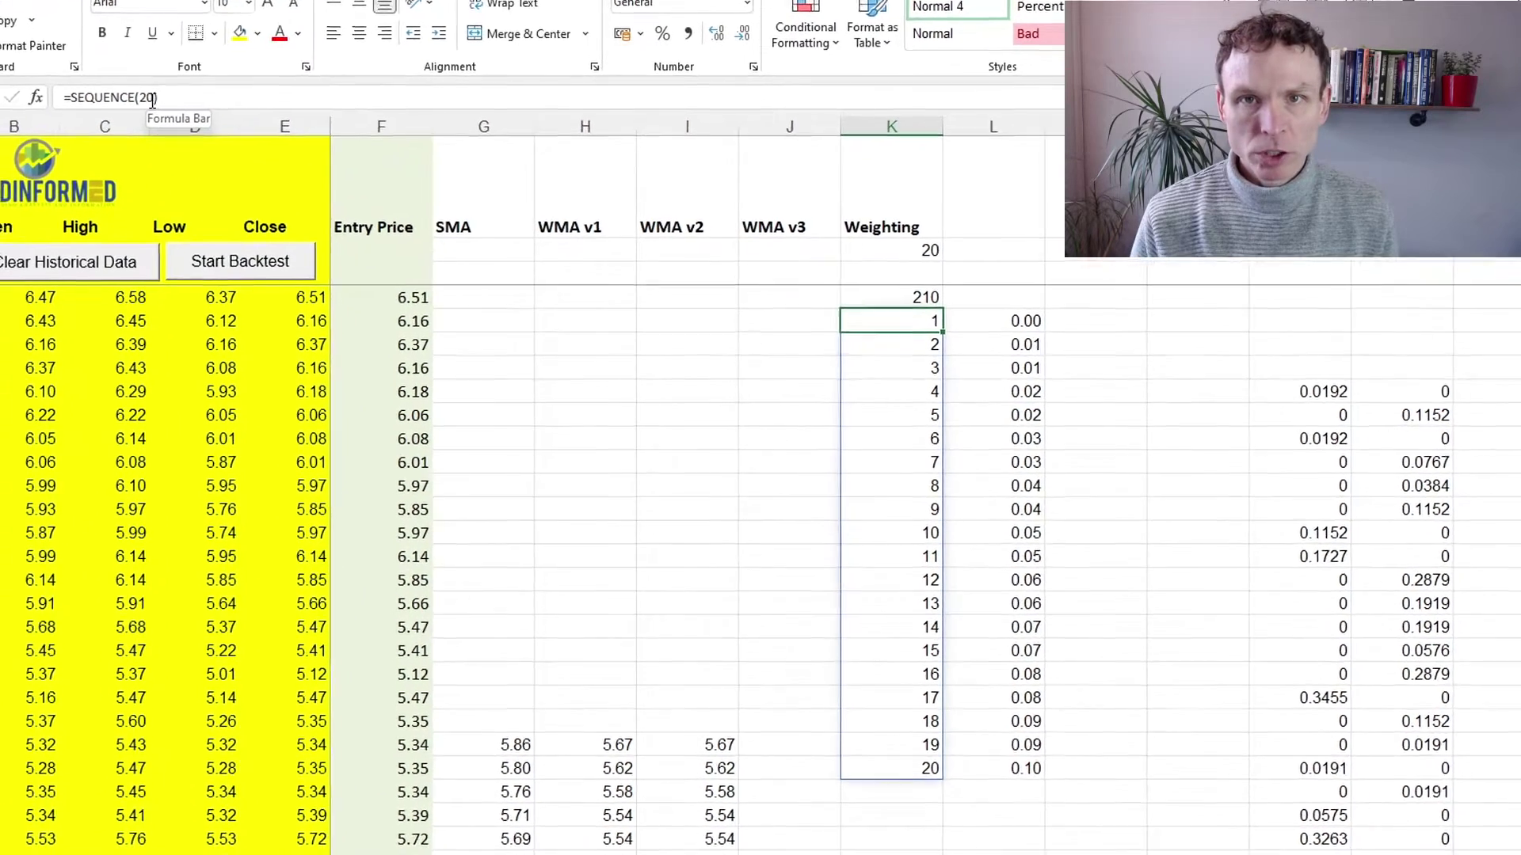
Step: Replace the fixed 20 in the weights formula with K2, making it =SEQUENCE(K2)
double_click(224, 147)
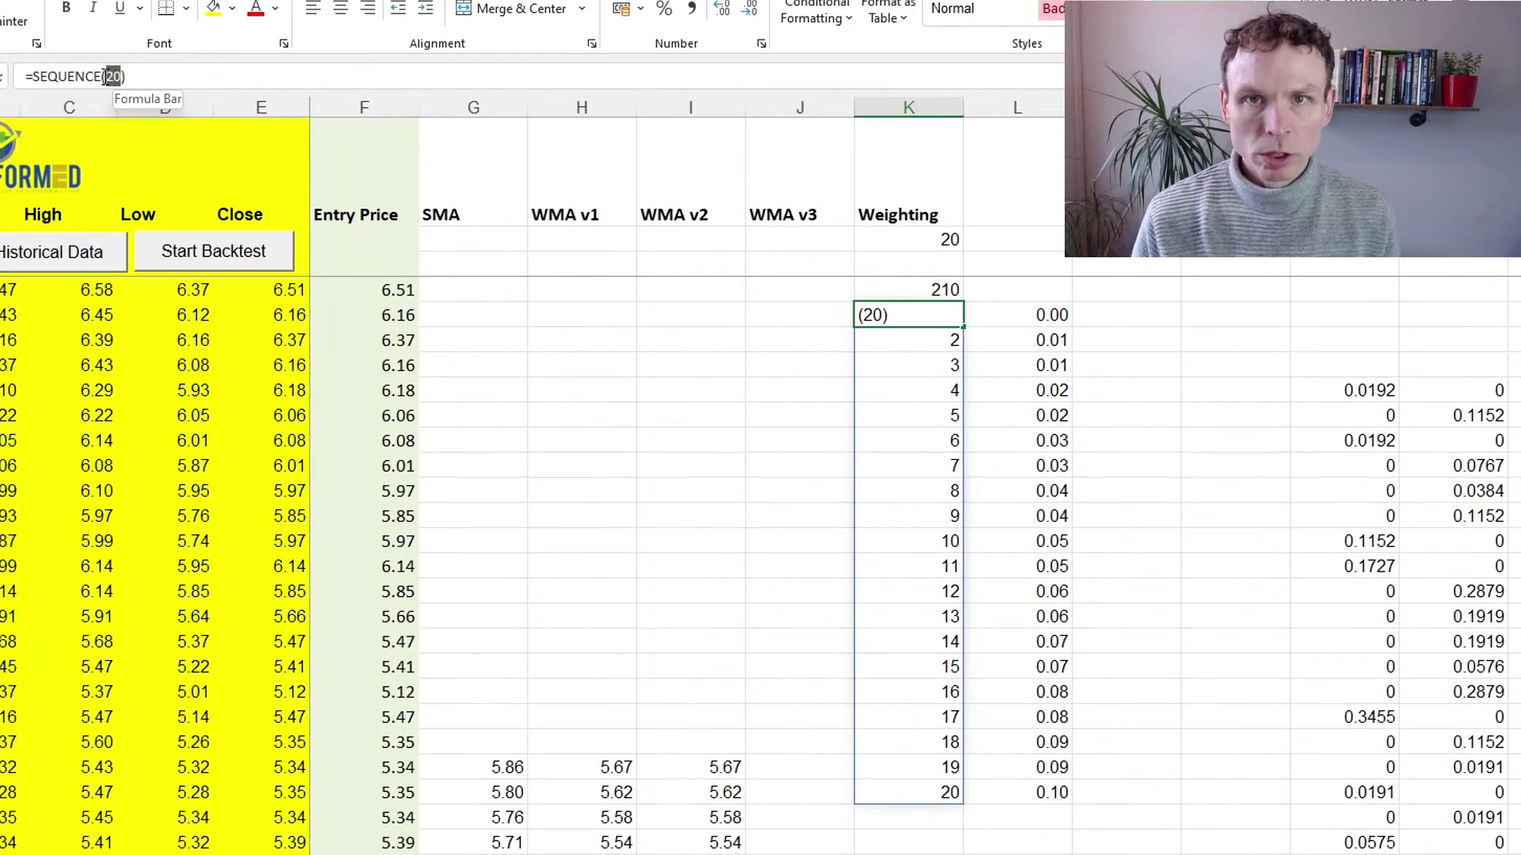
left_click(916, 232)
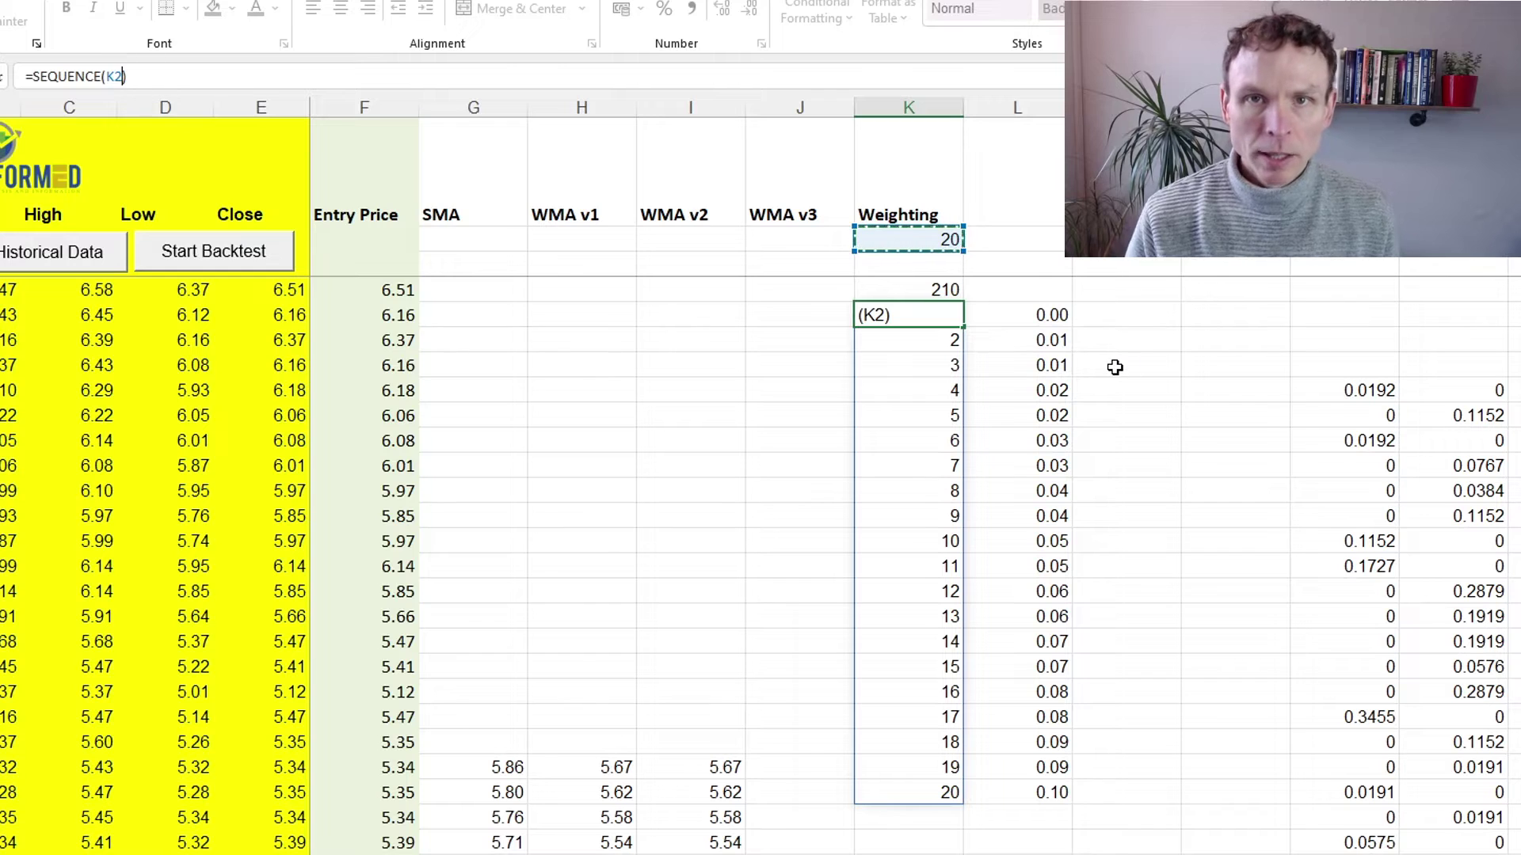
key("Tab")
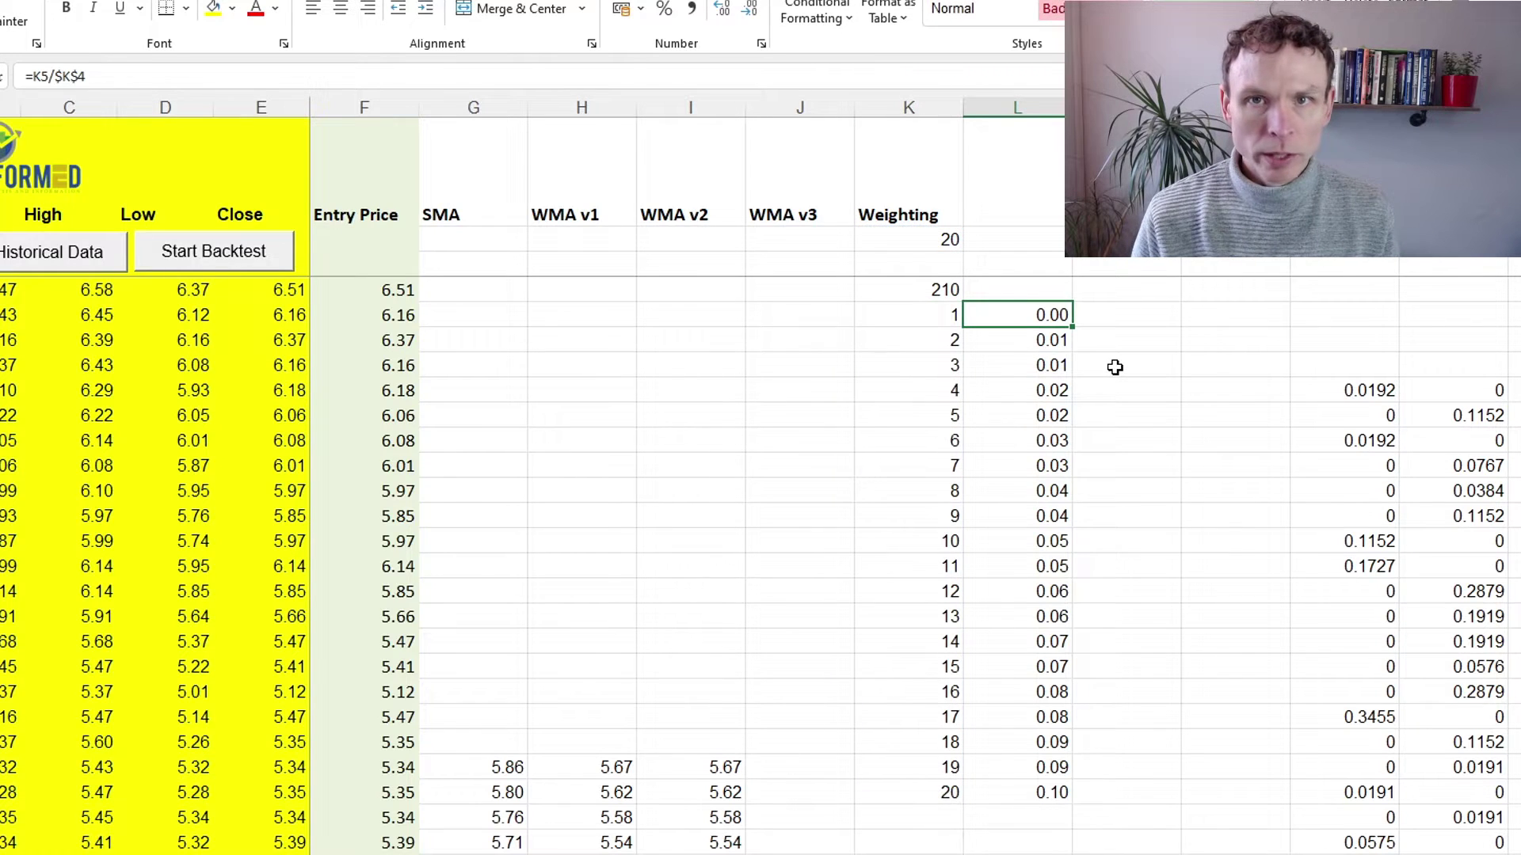
left_click(946, 311)
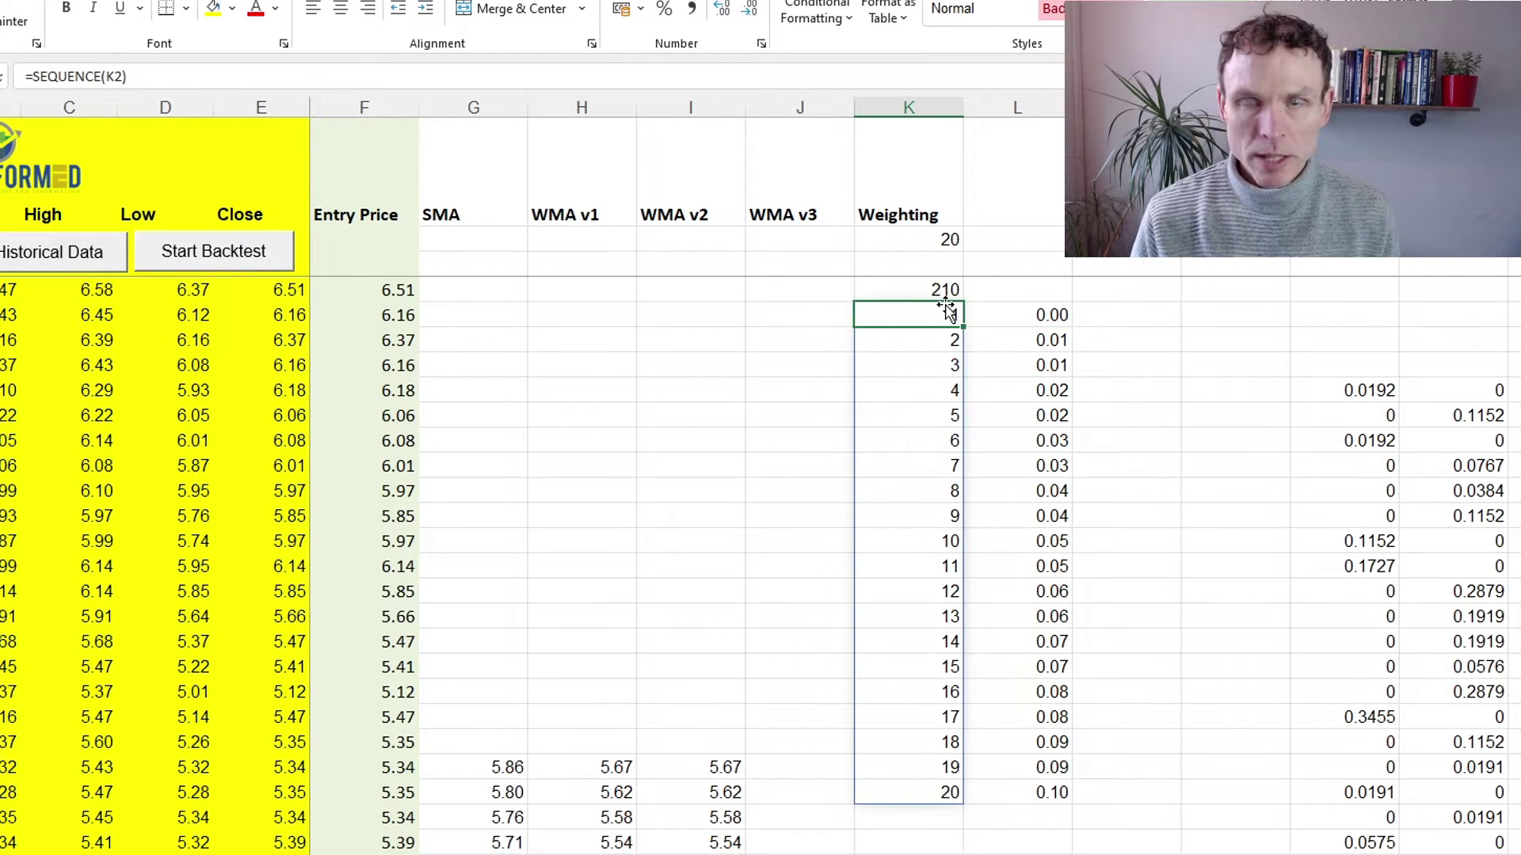
Step: Test the weighting period at 30 and 5, then set it back to 20
left_click(949, 236)
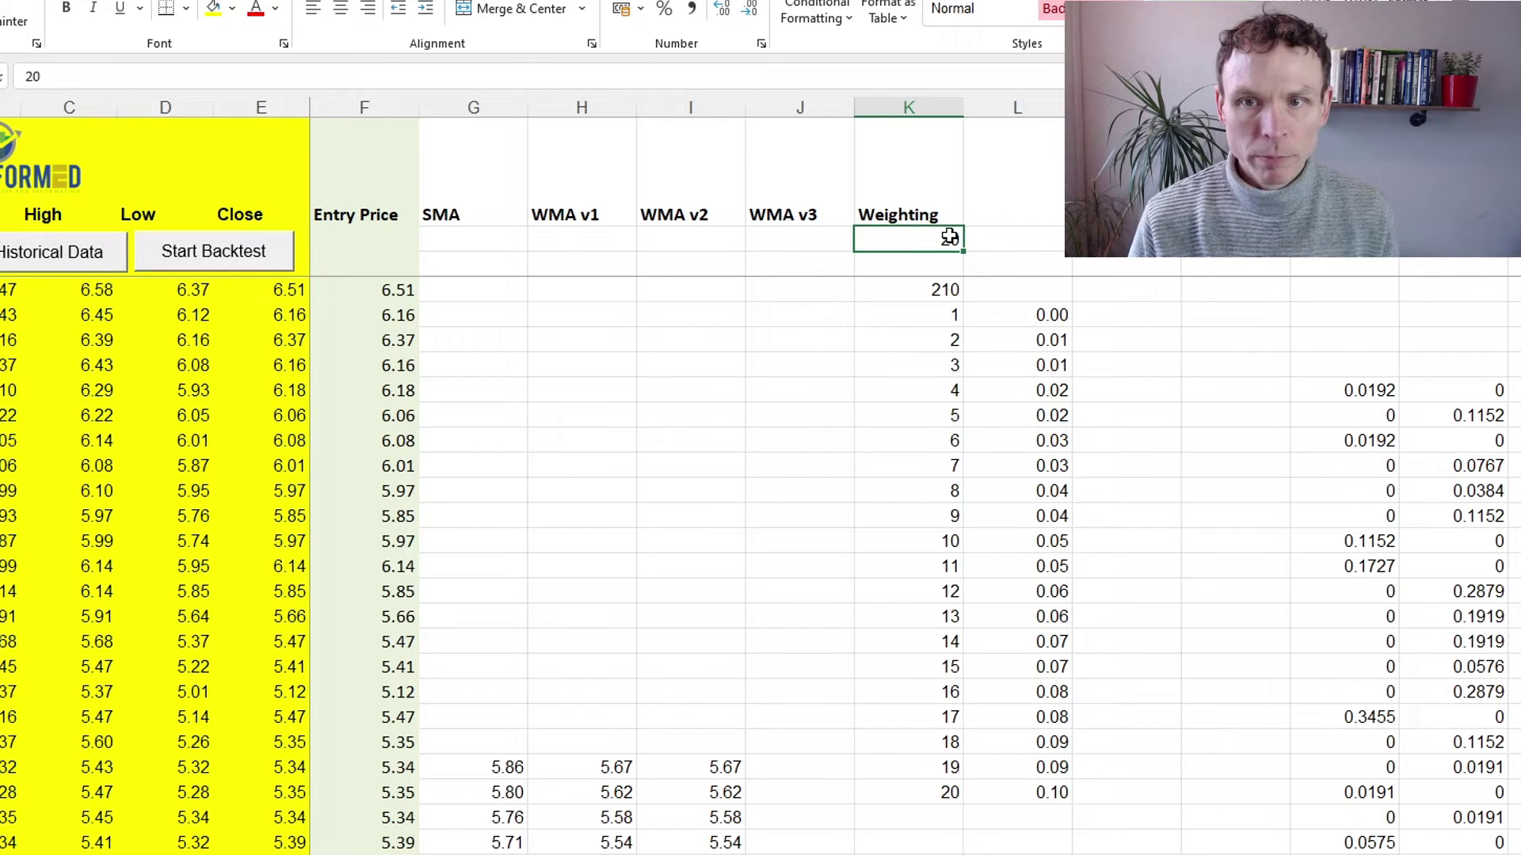
type("30")
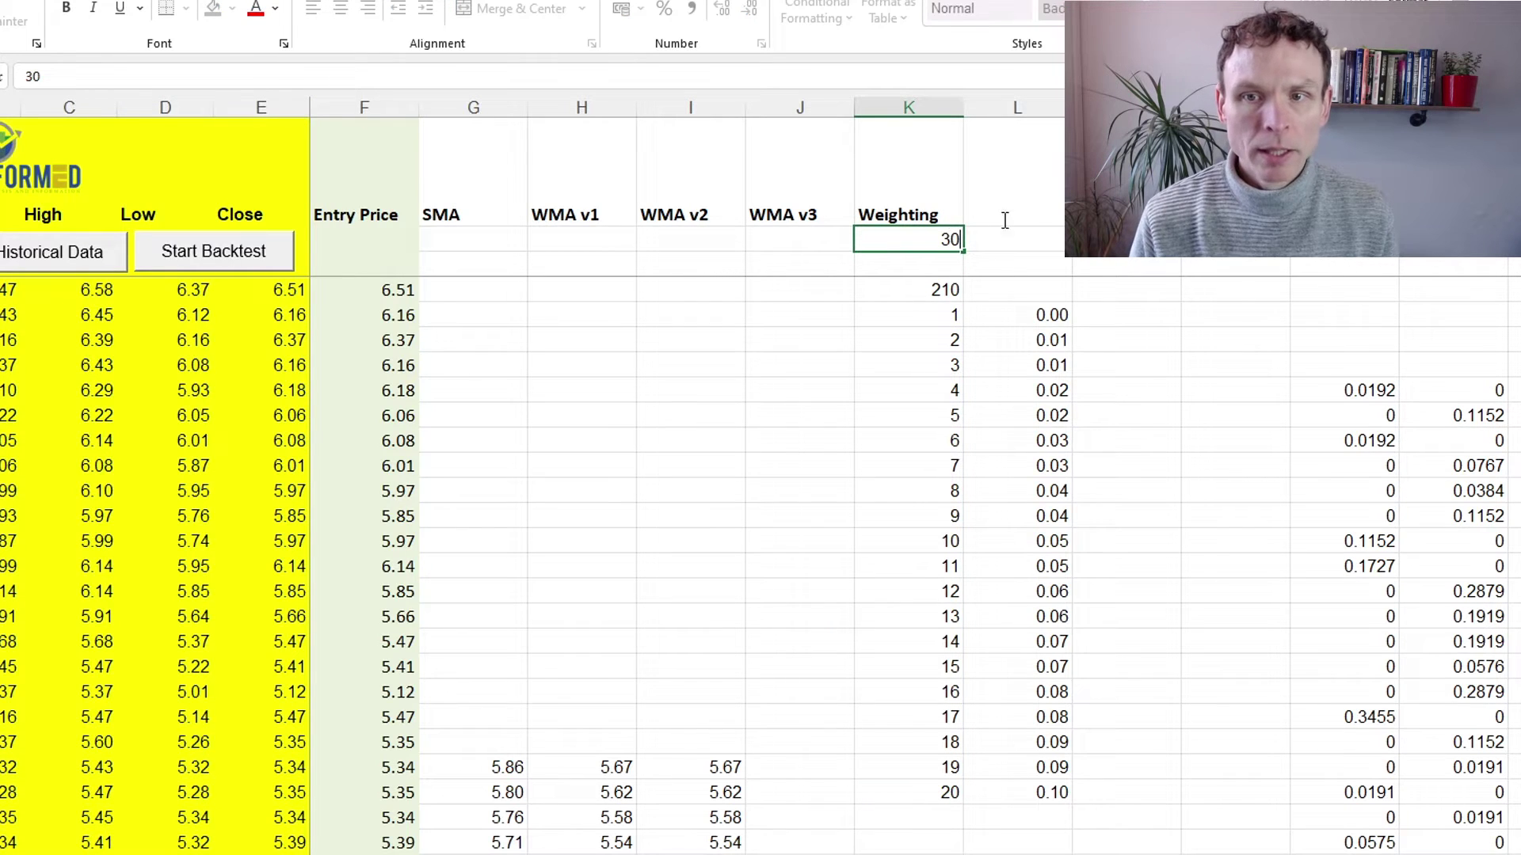
key("ctrl+Return")
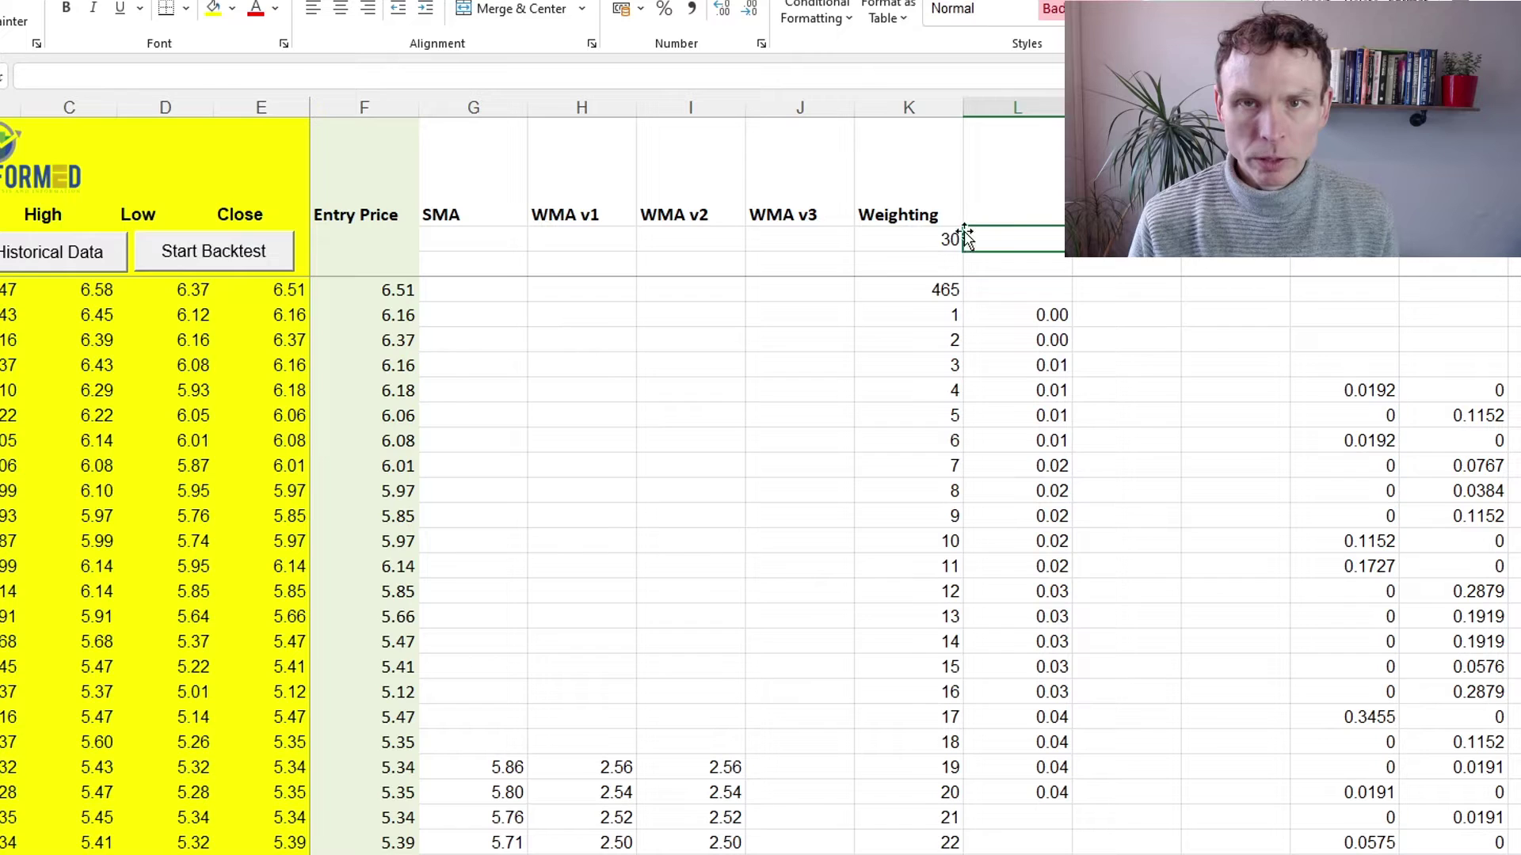
type("5")
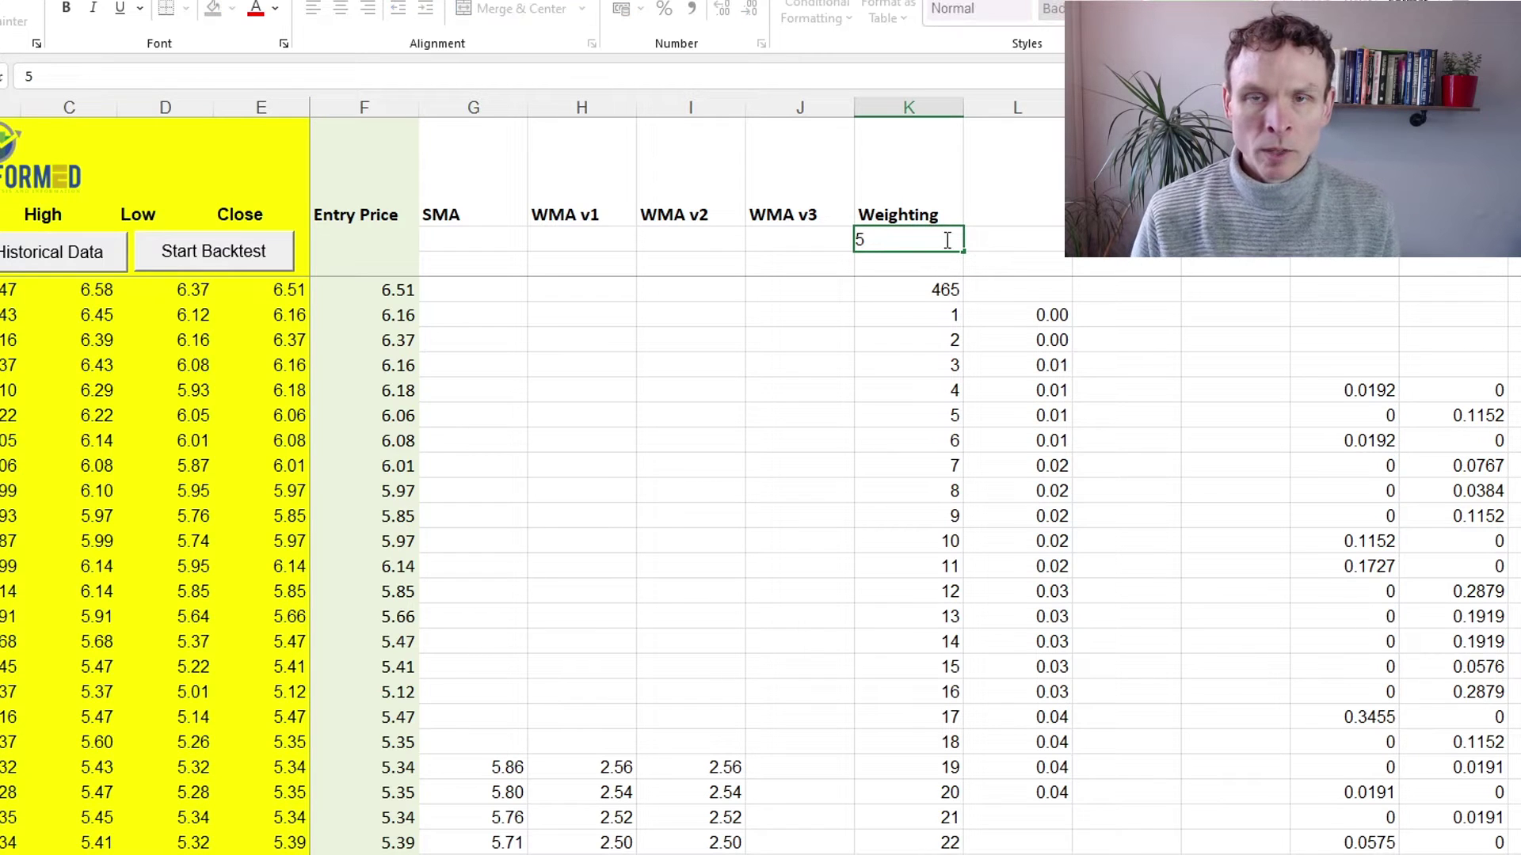
key("ctrl+Return")
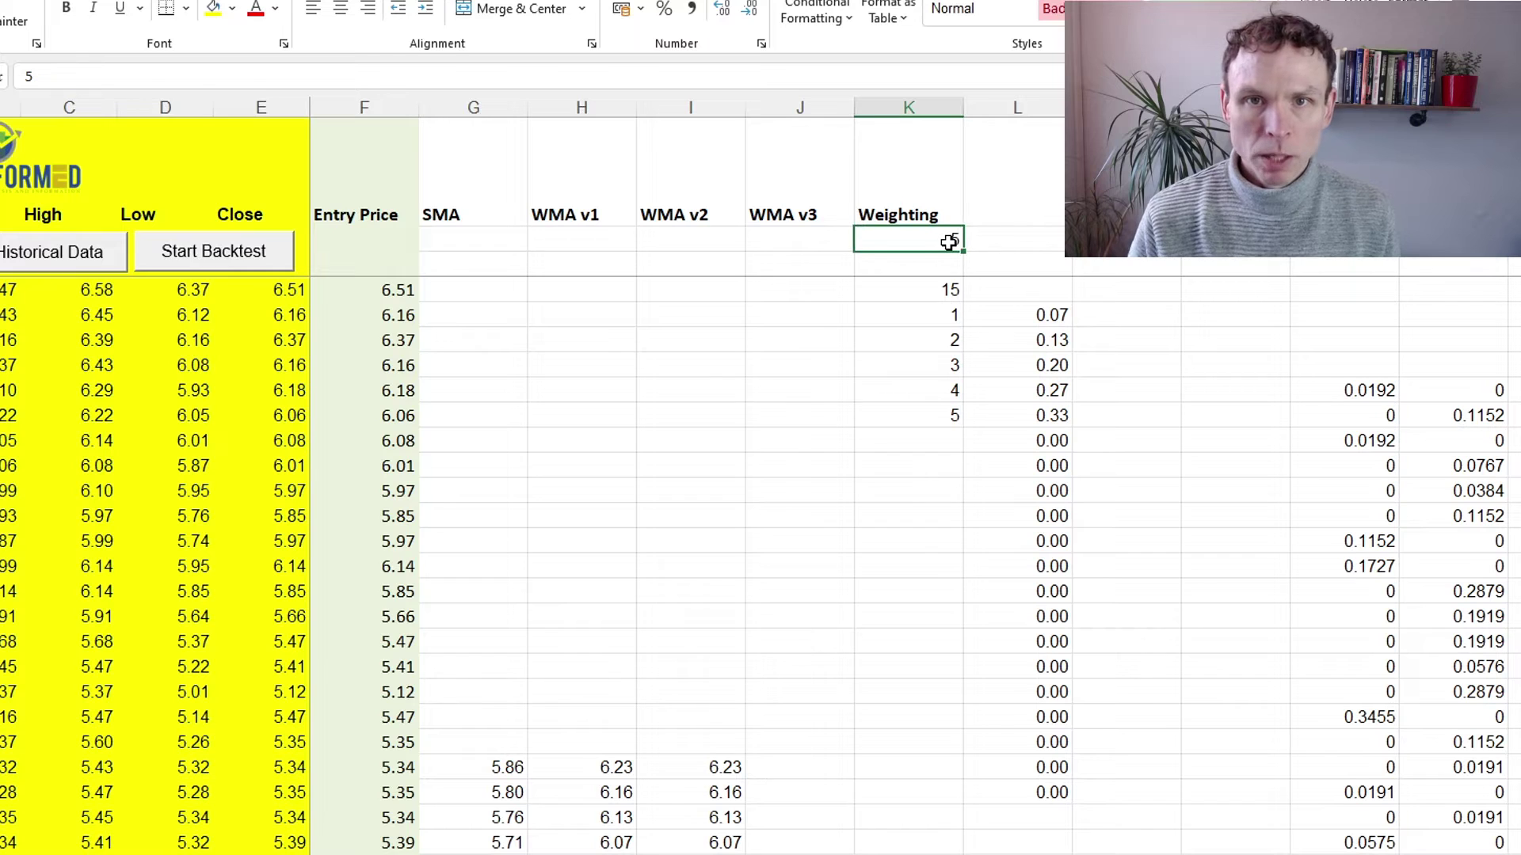
type("20")
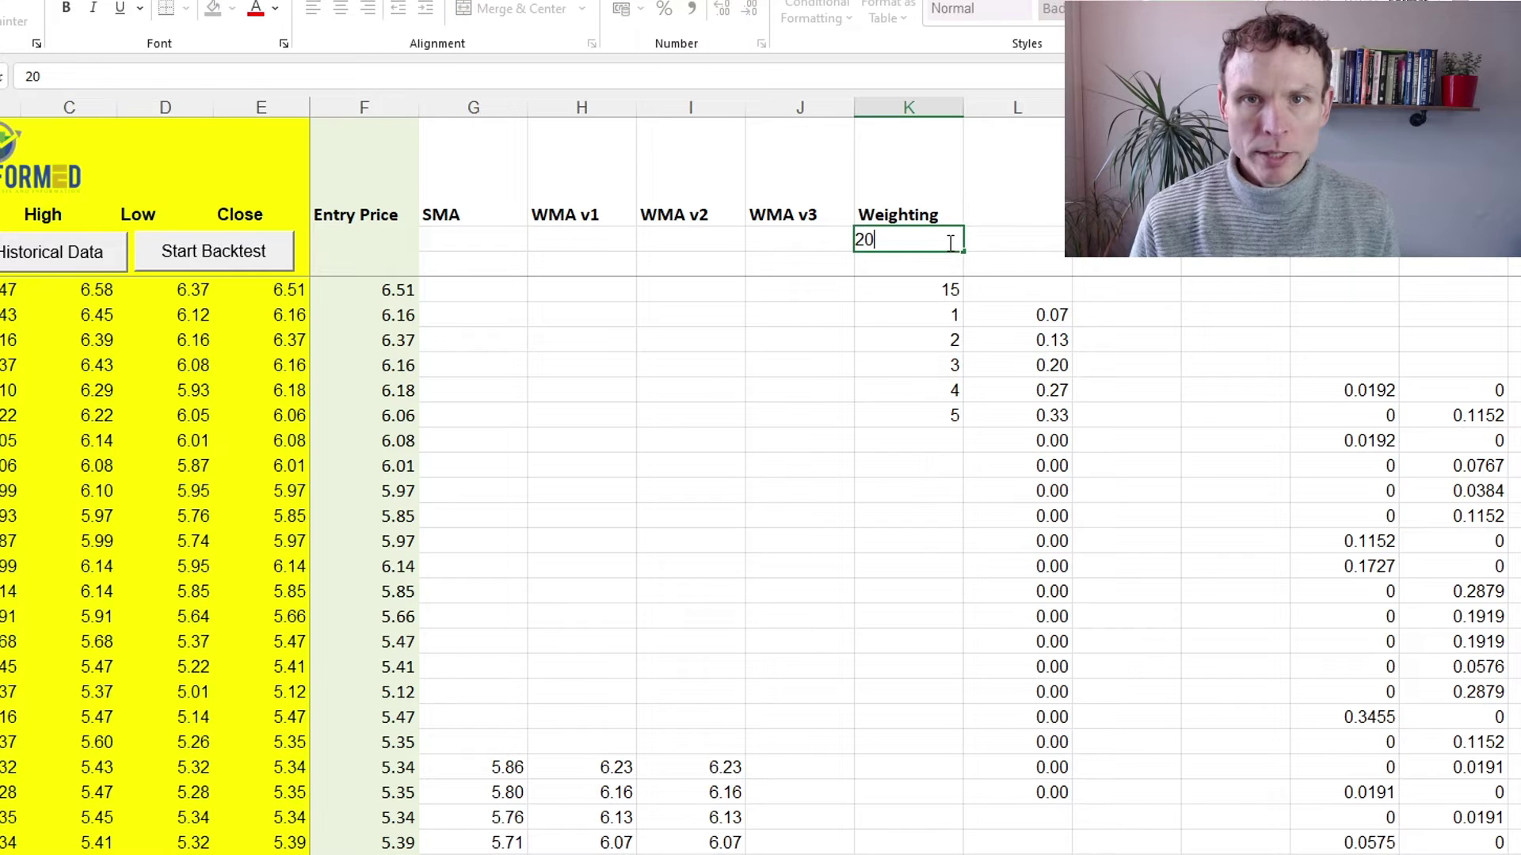
left_click(996, 250)
Step: Change the L5 weight to =IF(K5>0,K5/$K$4,"") and fill it down column L
left_click(1025, 313)
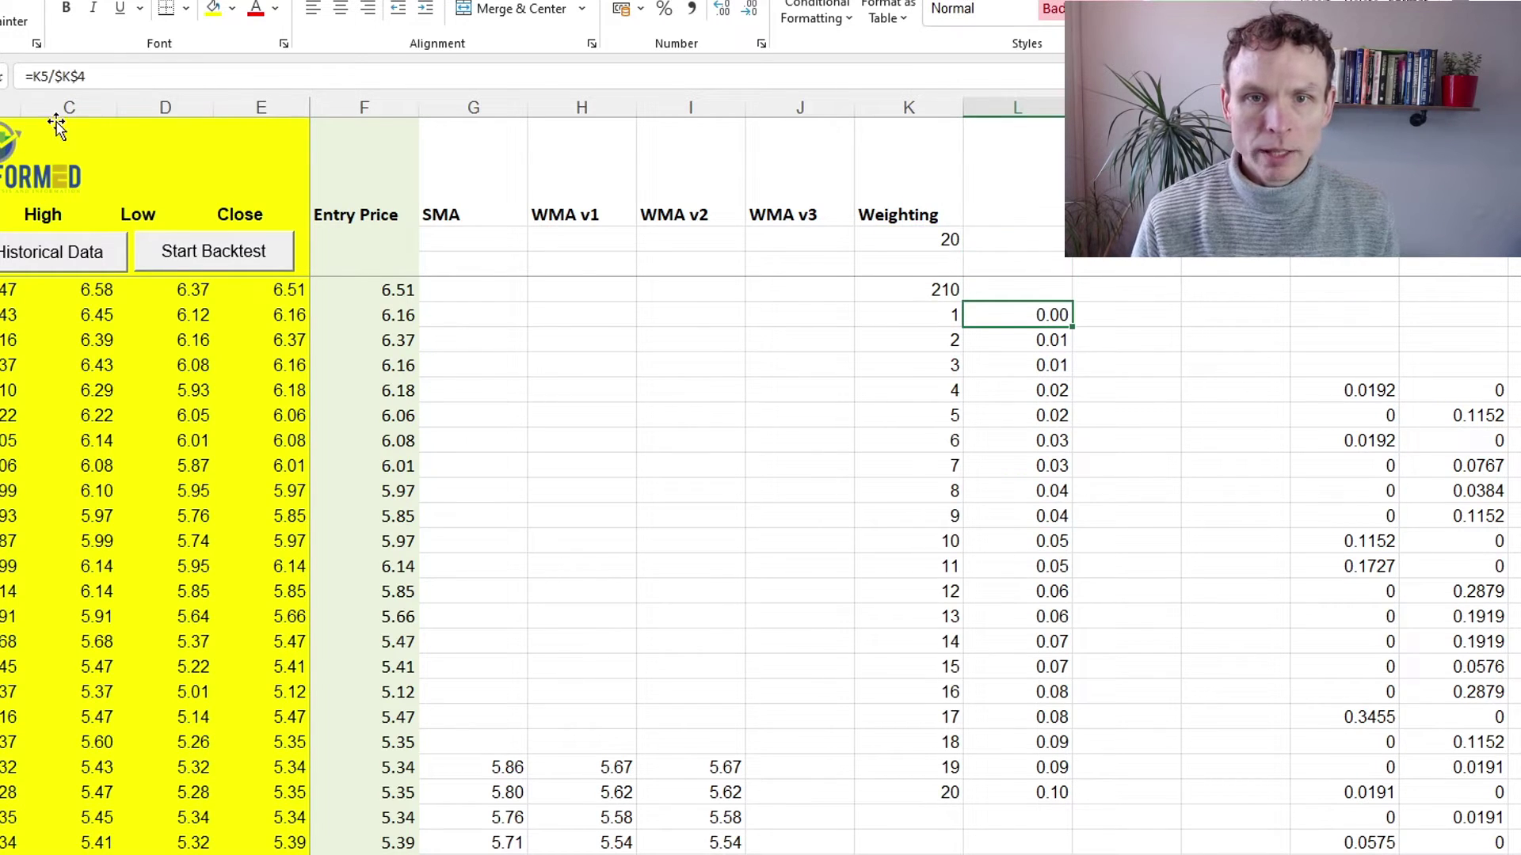
left_click(34, 79)
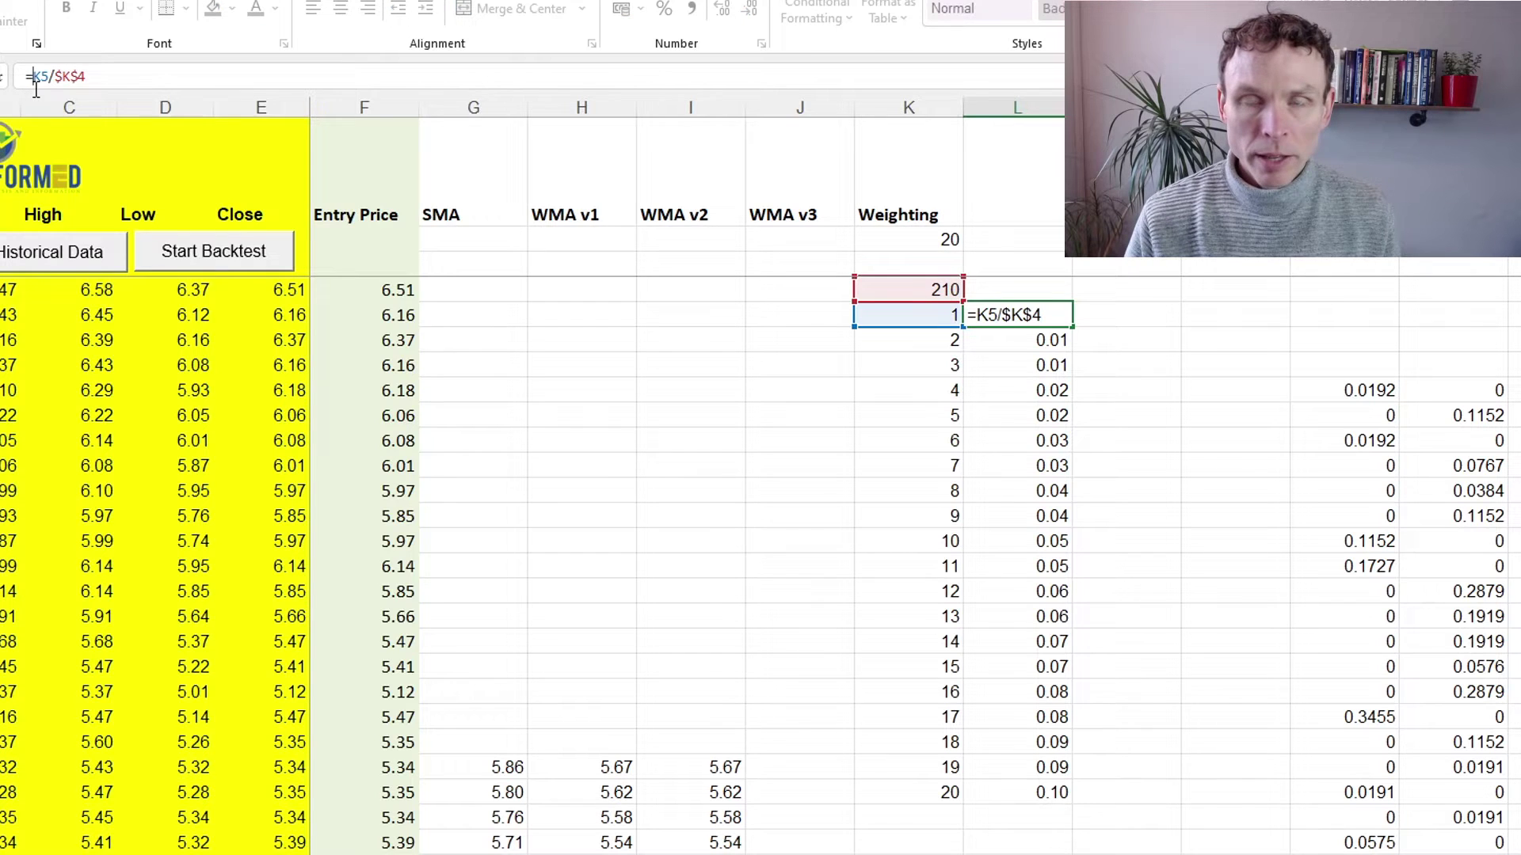
type("if(")
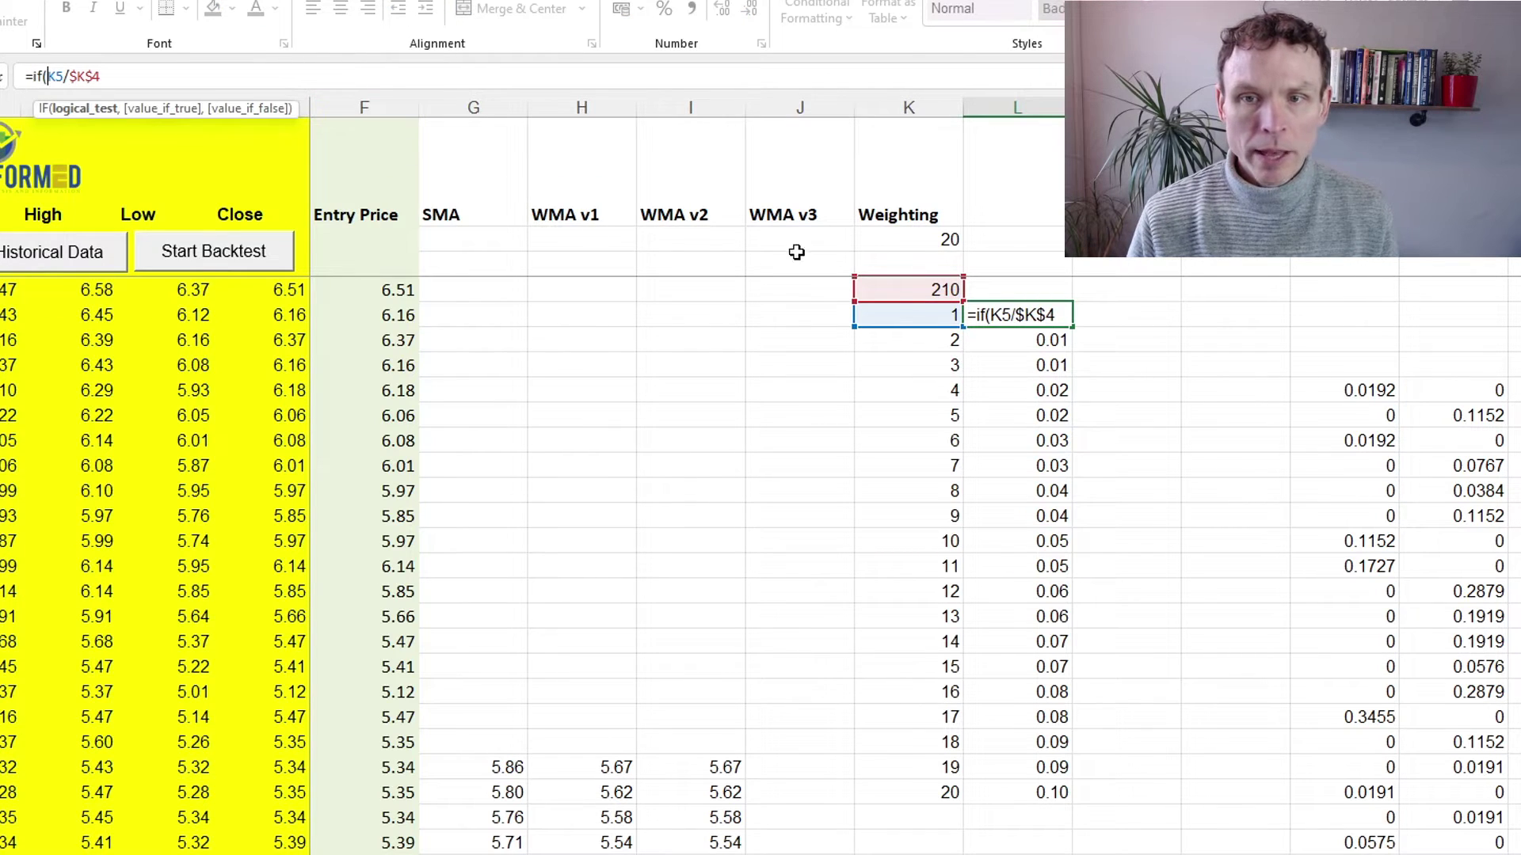
left_click(891, 314)
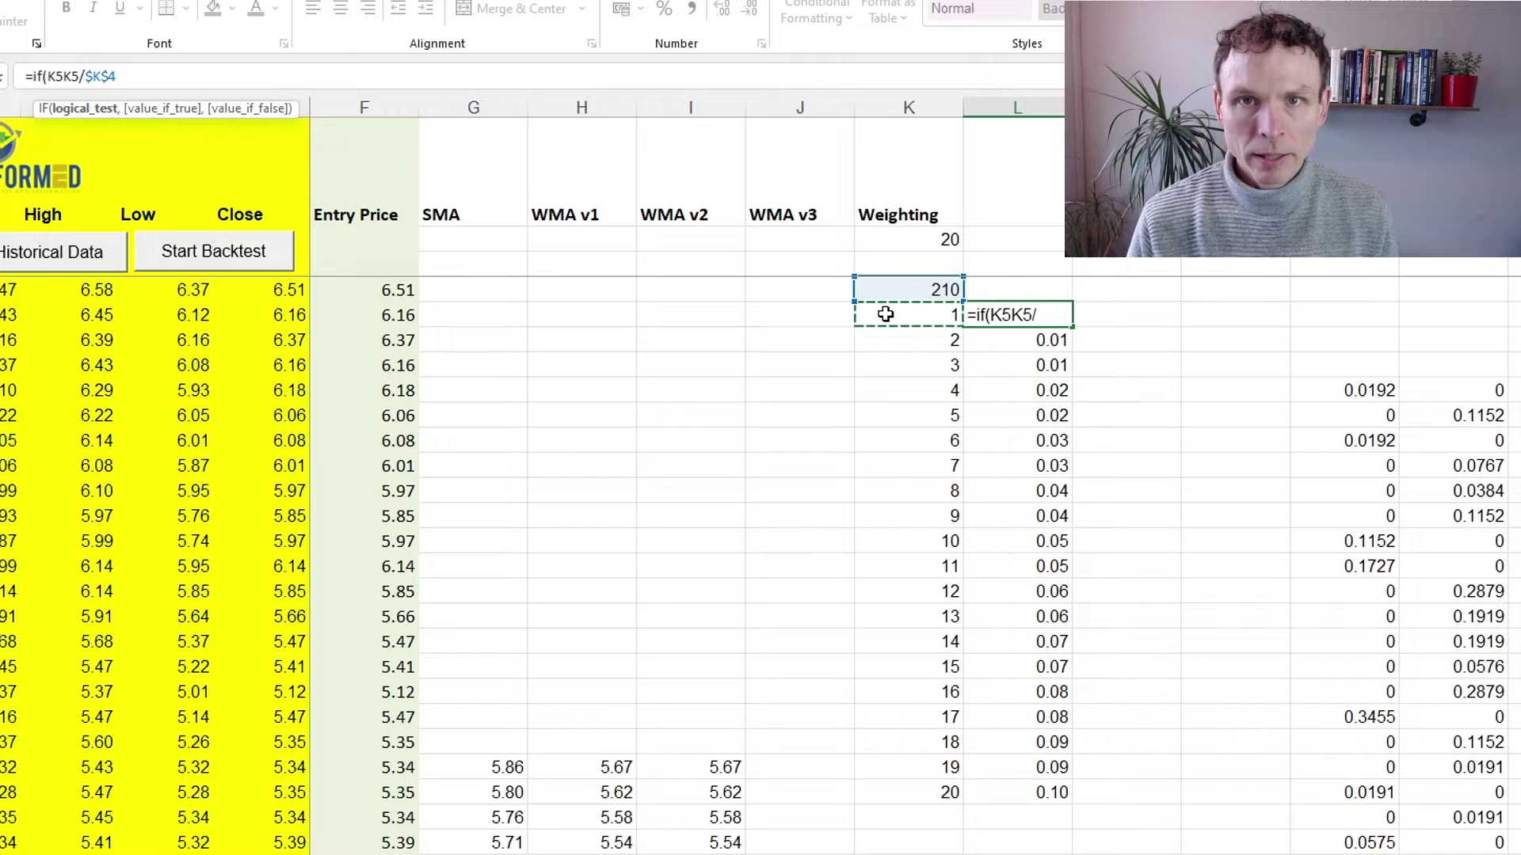
type(">0,")
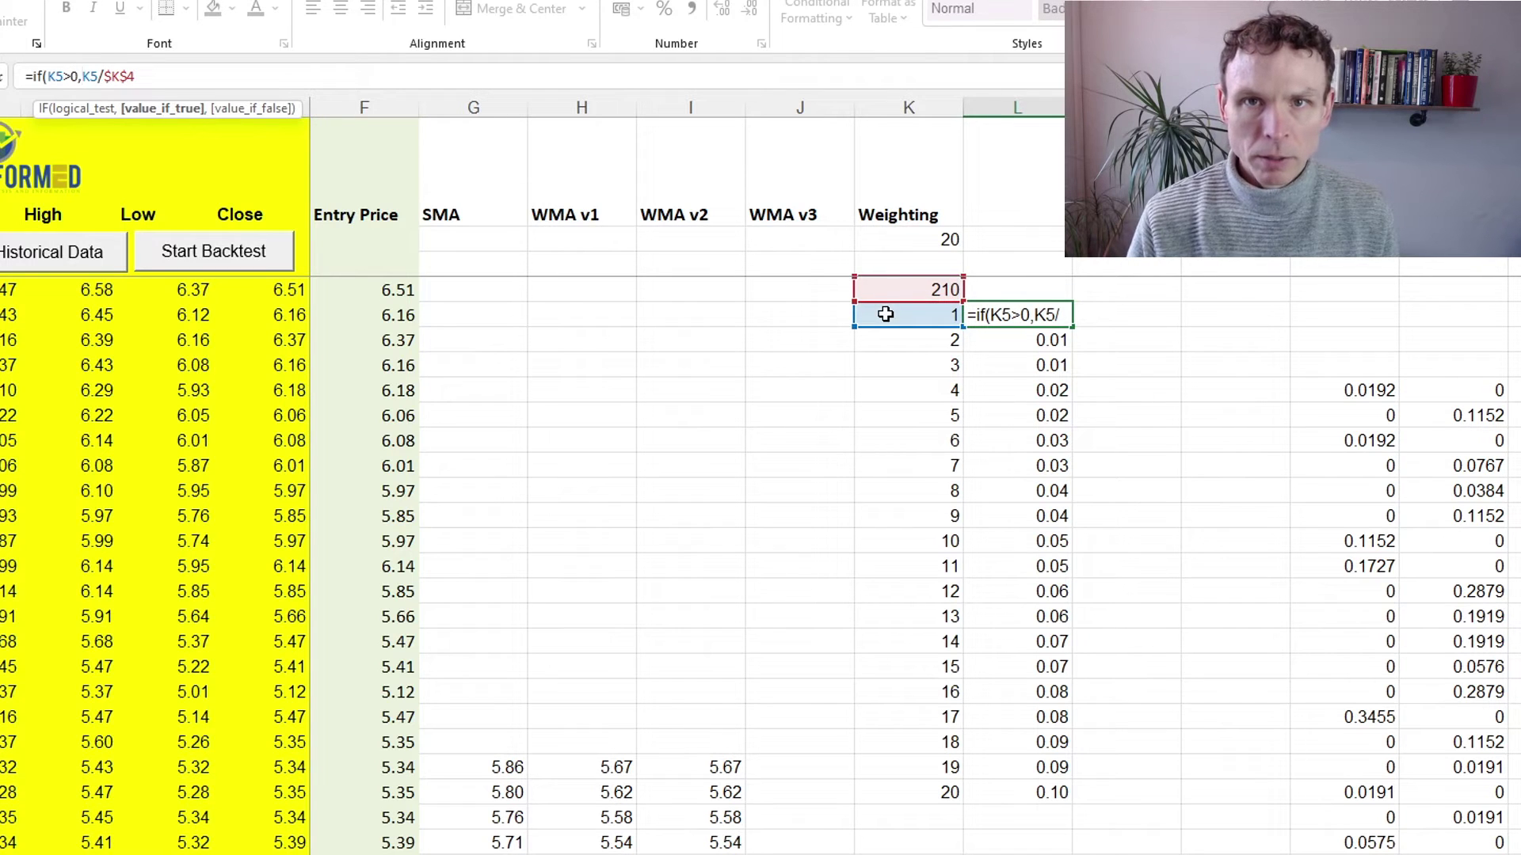
left_click(156, 76)
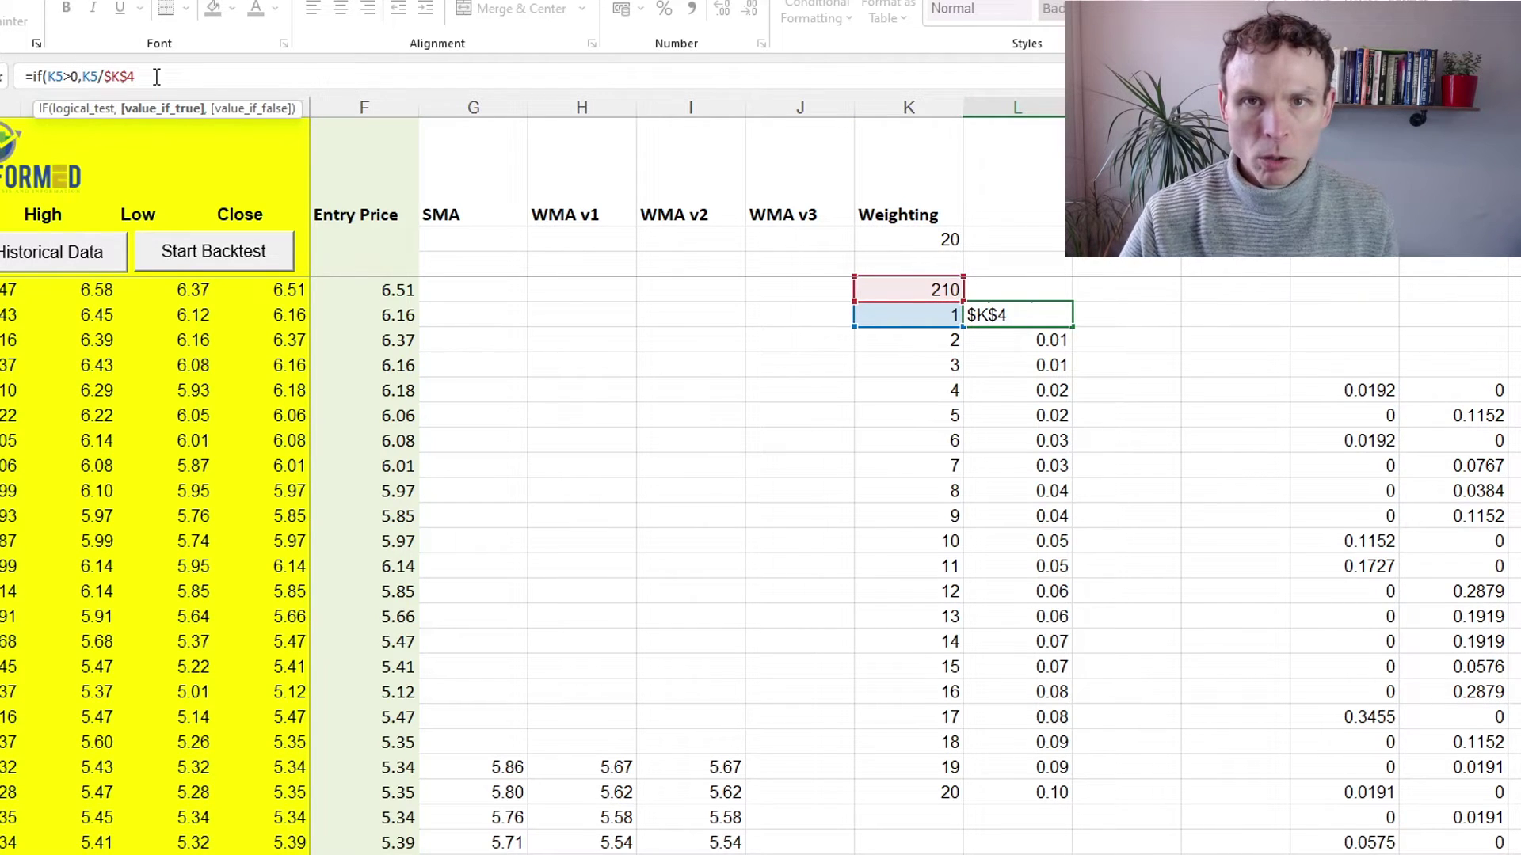
type(",\"\")")
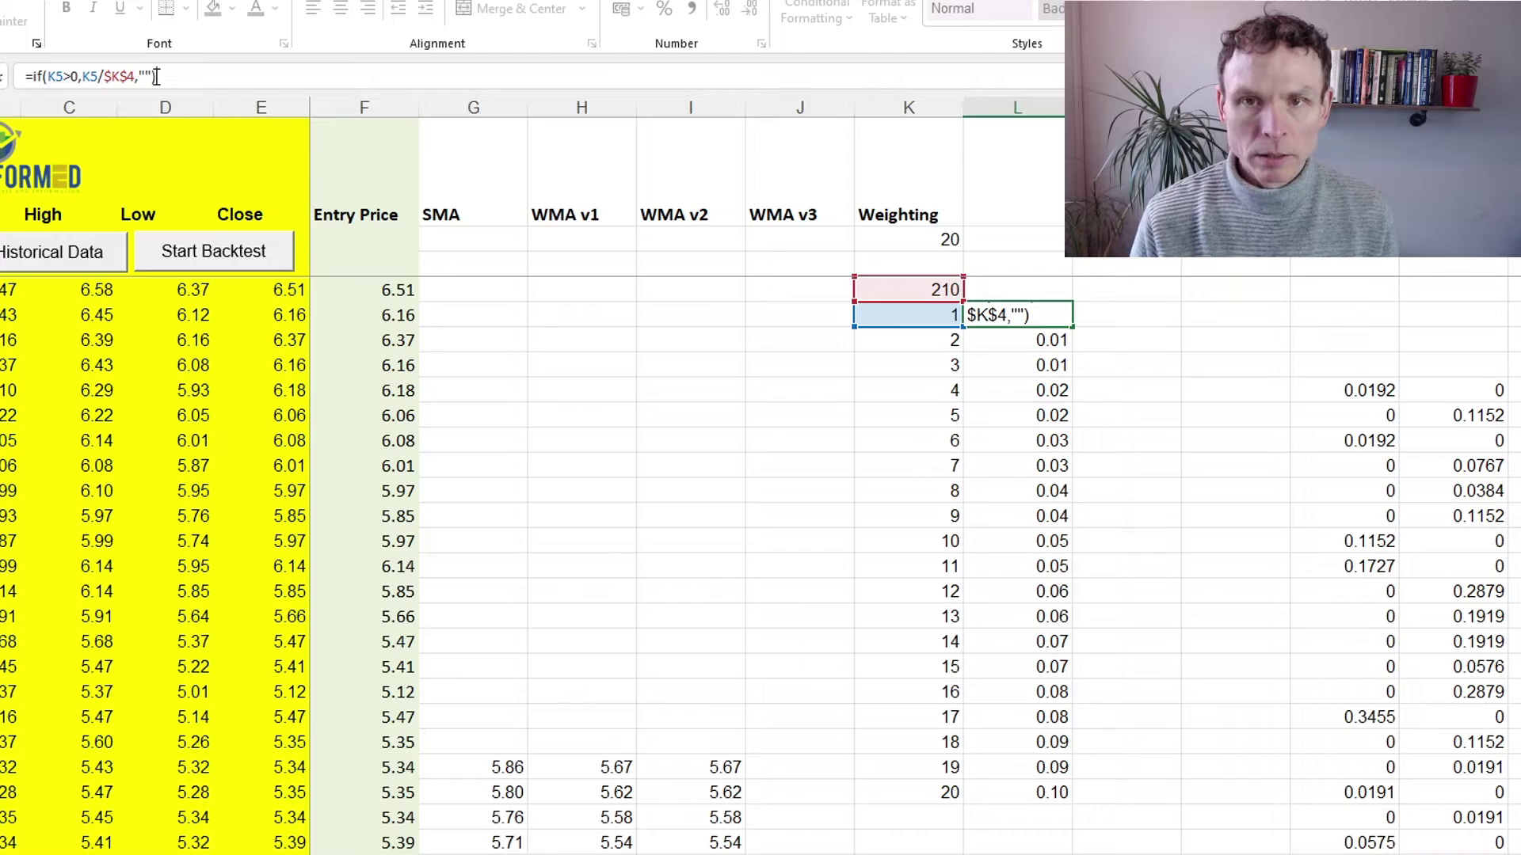
key("Return")
left_click(1061, 315)
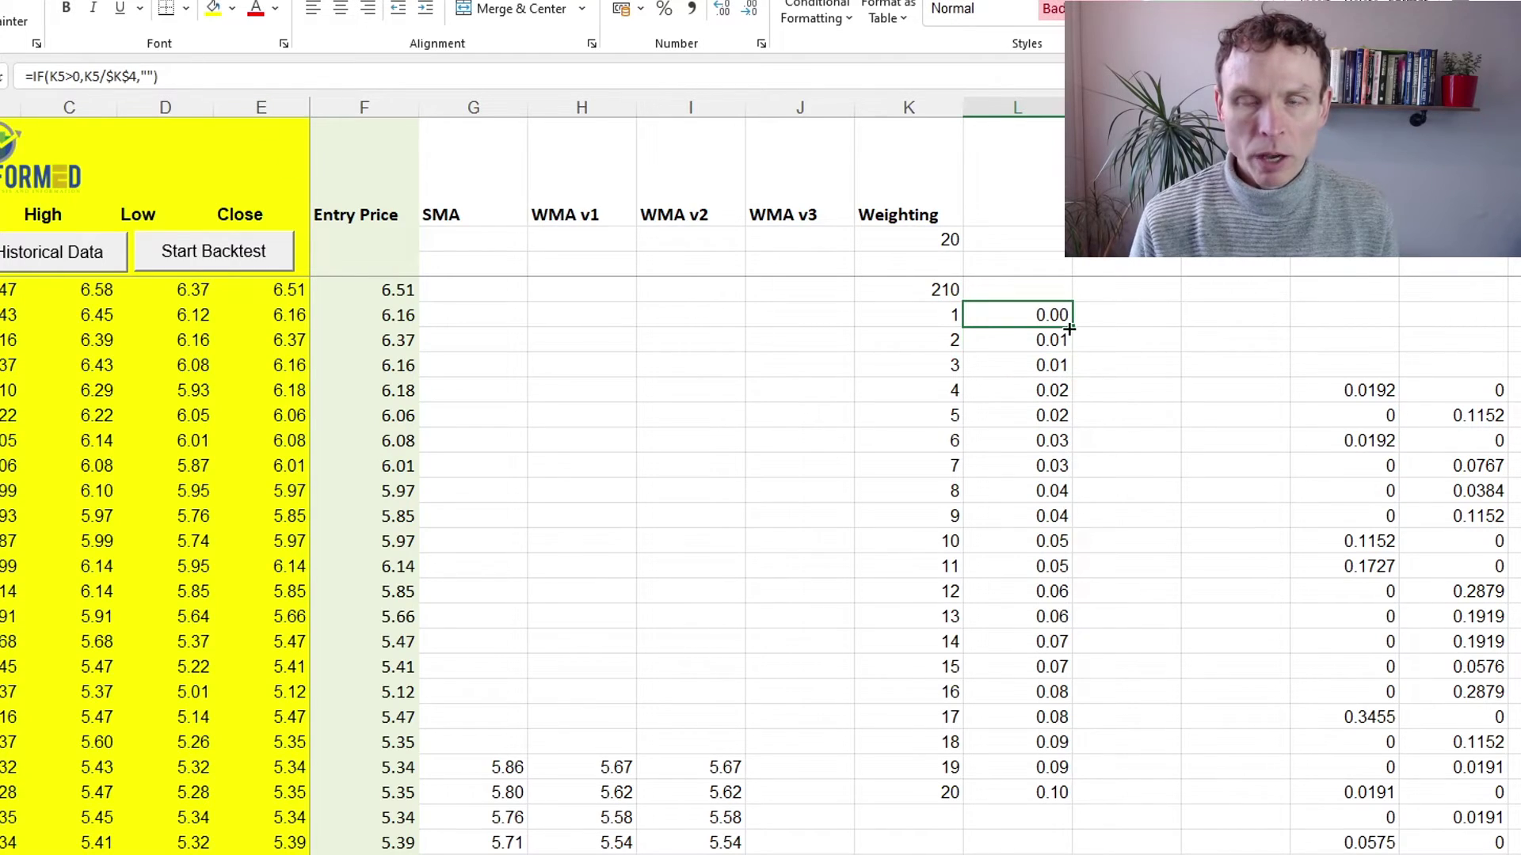
mouse_move(1069, 328)
left_mouse_down()
mouse_move(1022, 555)
mouse_move(1022, 852)
left_mouse_up()
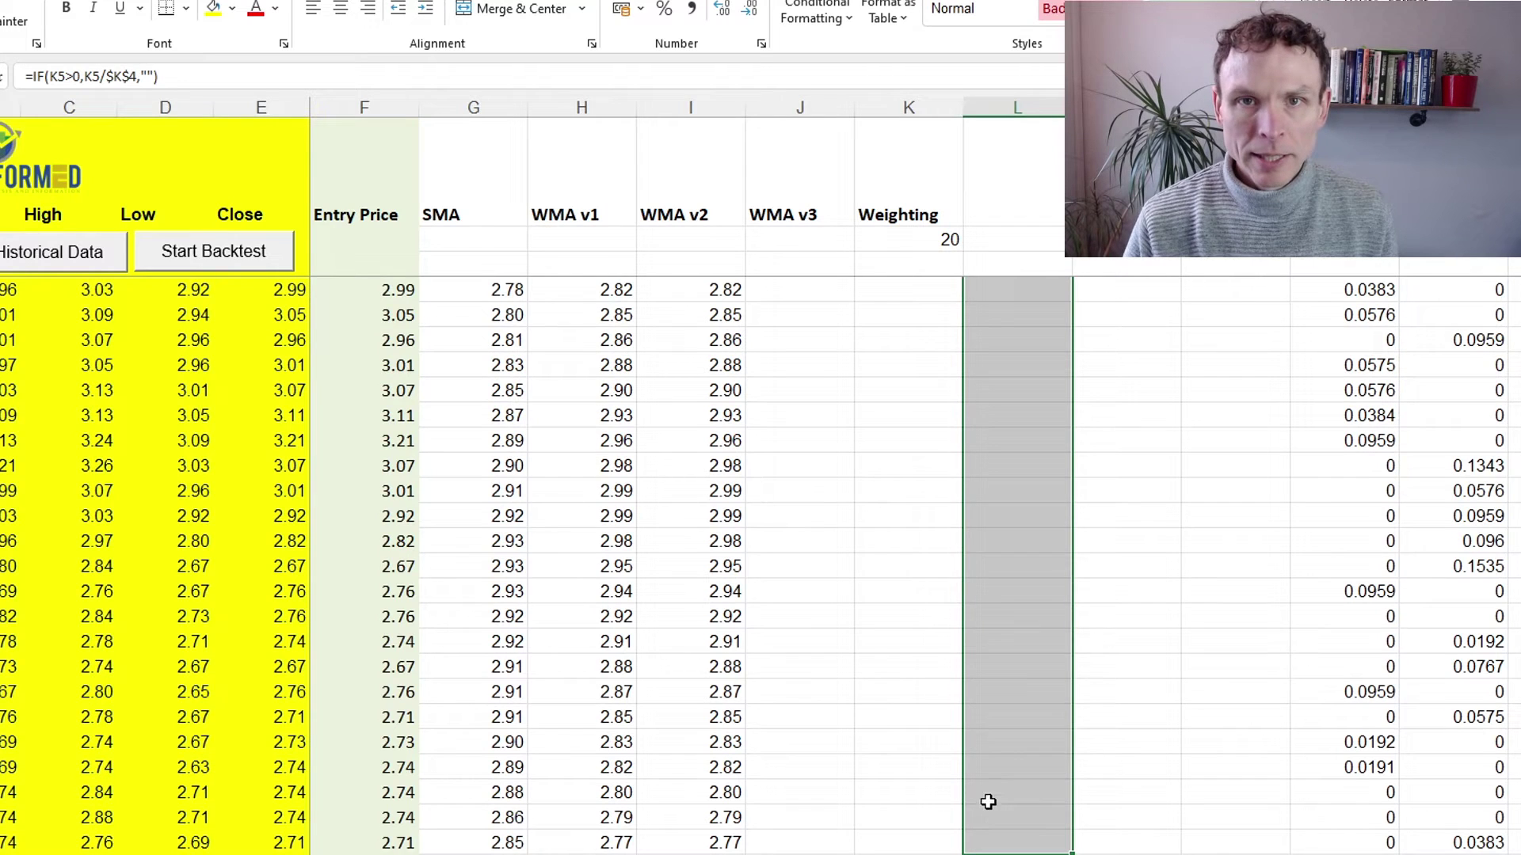
Step: Copy the WMA v2 formula from I23 and select J23 for WMA v3
left_click_drag(821, 693, 821, 689)
key("ctrl+Up")
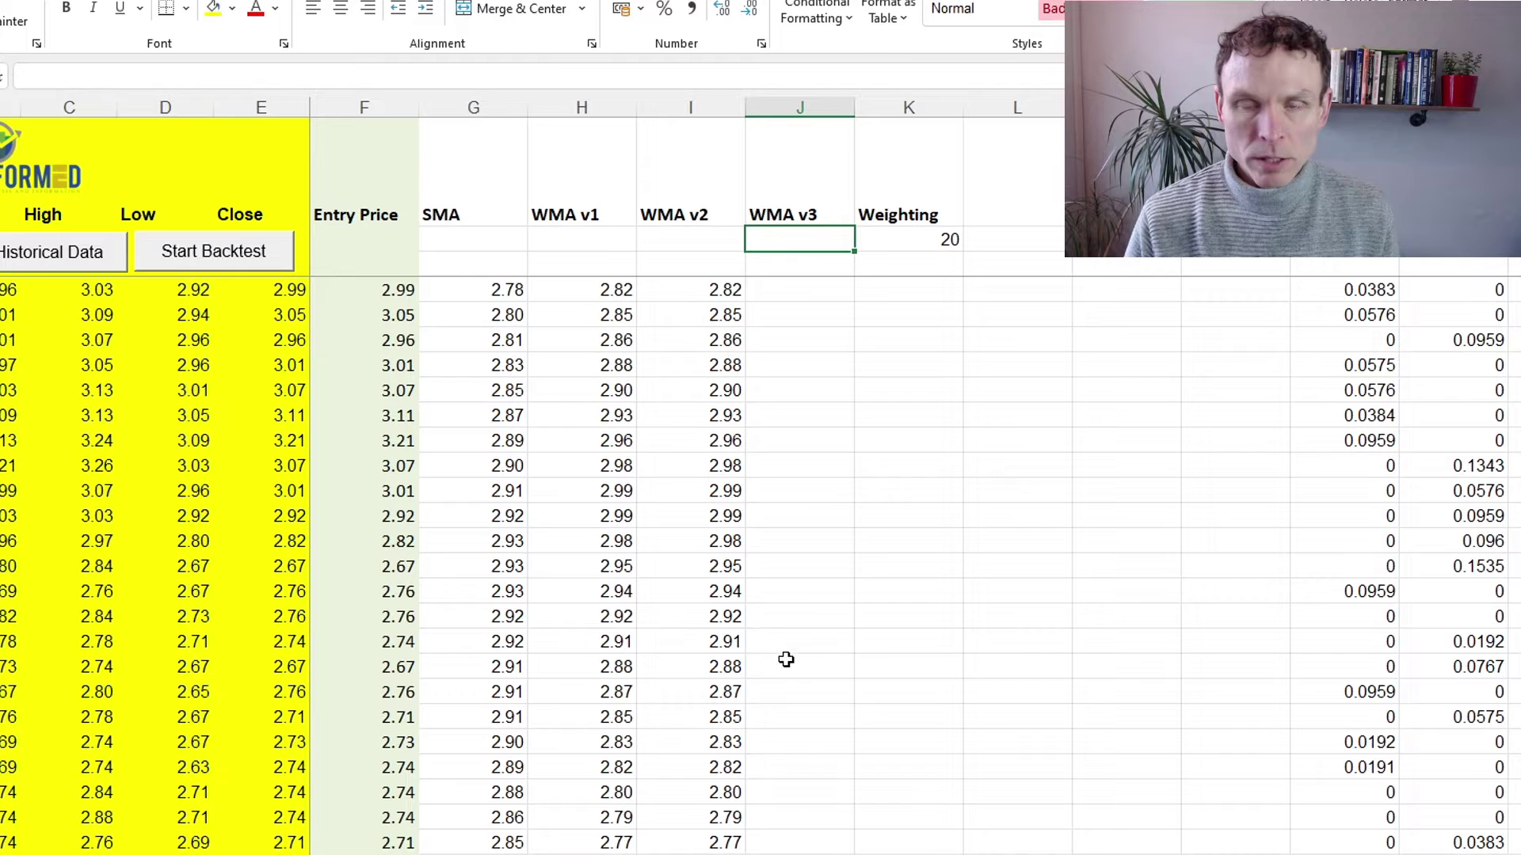
key("Down")
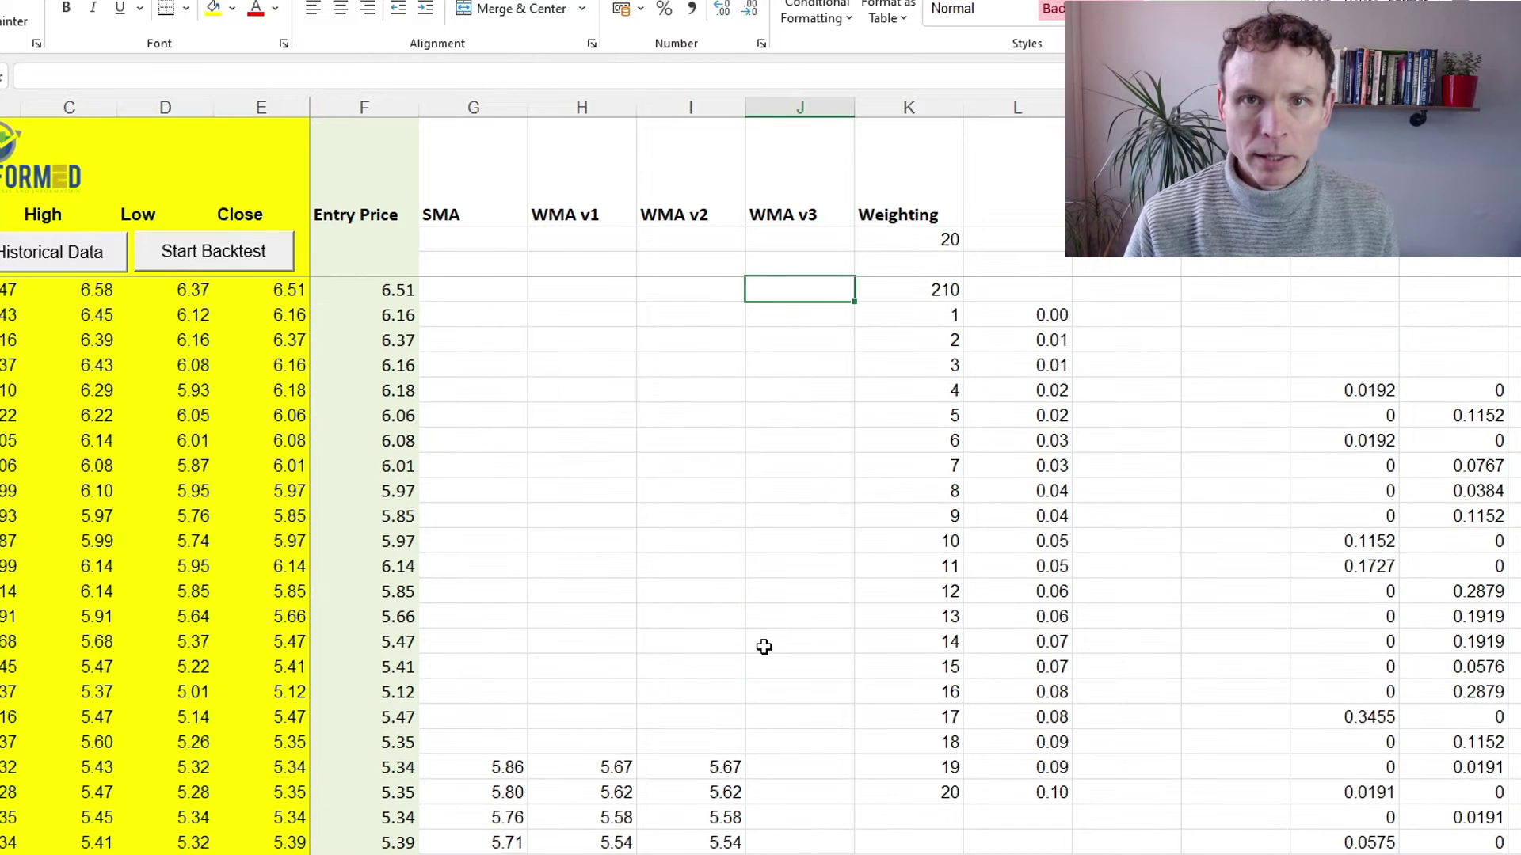
left_click(718, 767)
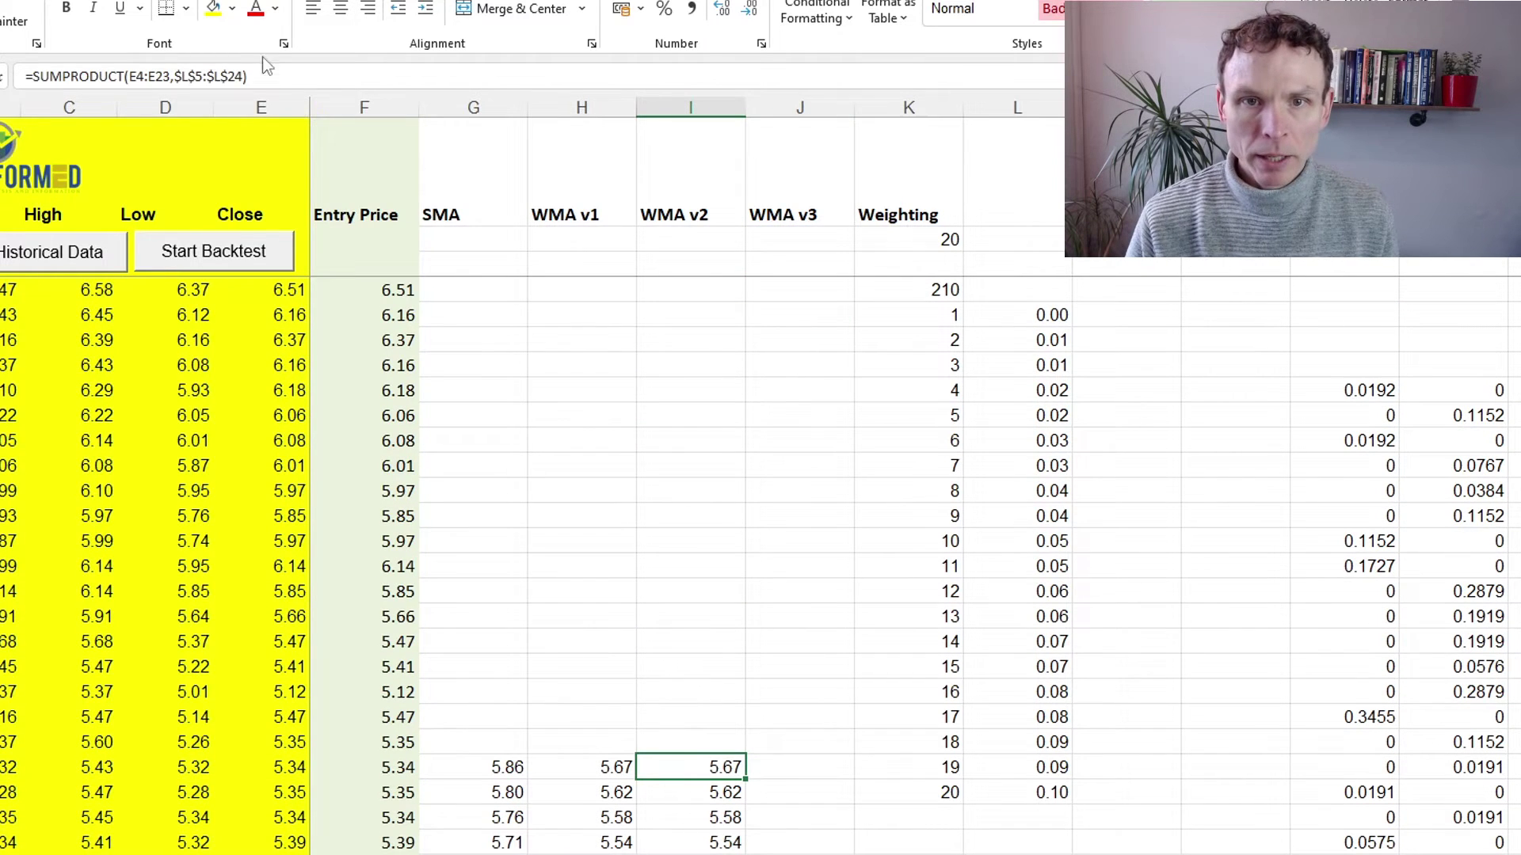
left_click(268, 85)
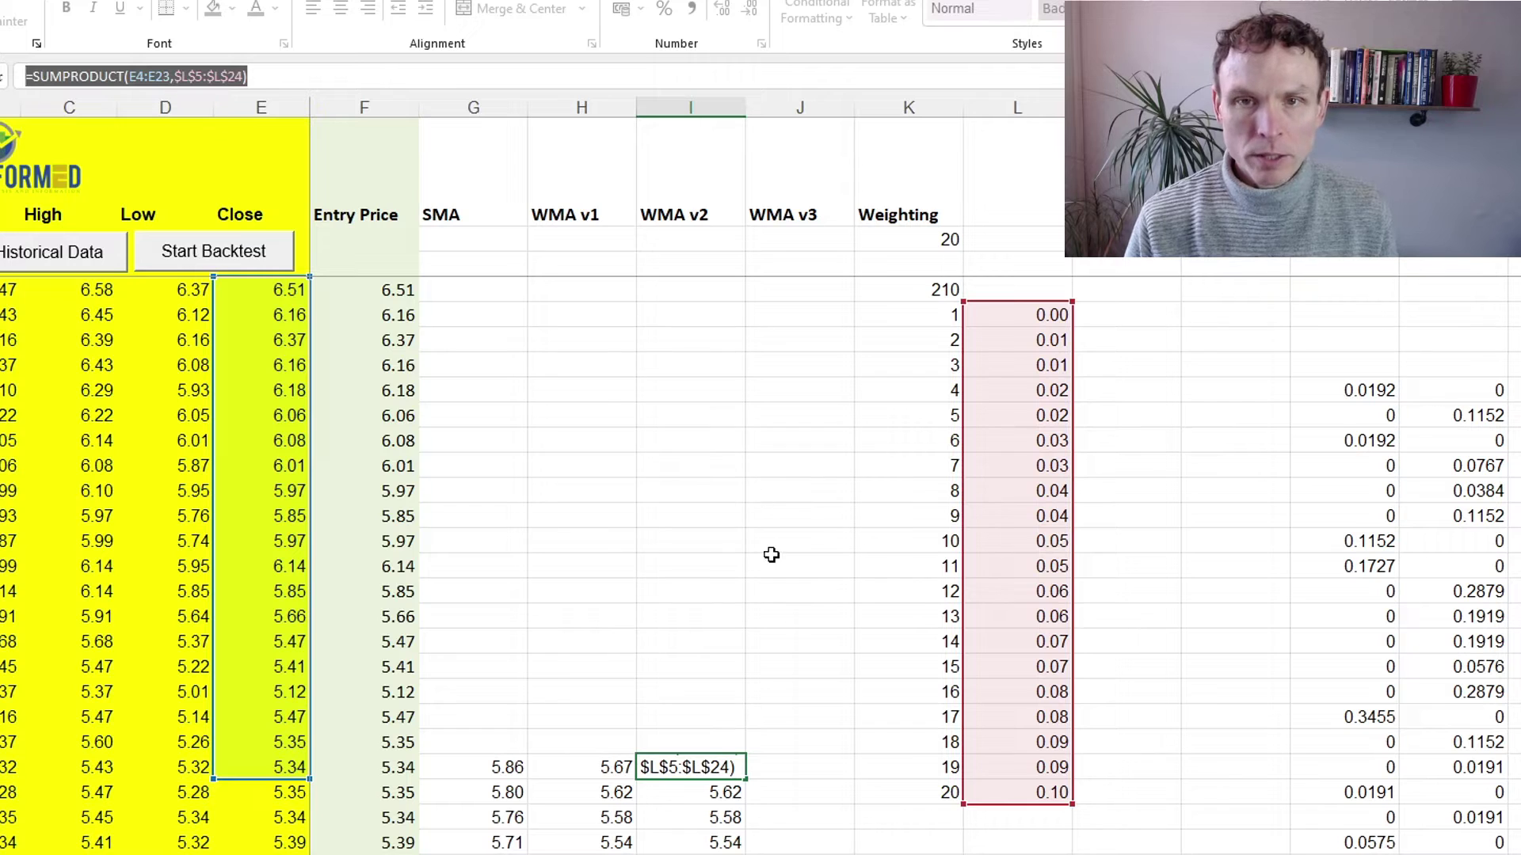
key("Escape")
left_click(792, 770)
Step: Paste the WMA v2 formula into J23, replacing its price range with OFFSET(E23,0,0,-$K$2)
left_click(198, 76)
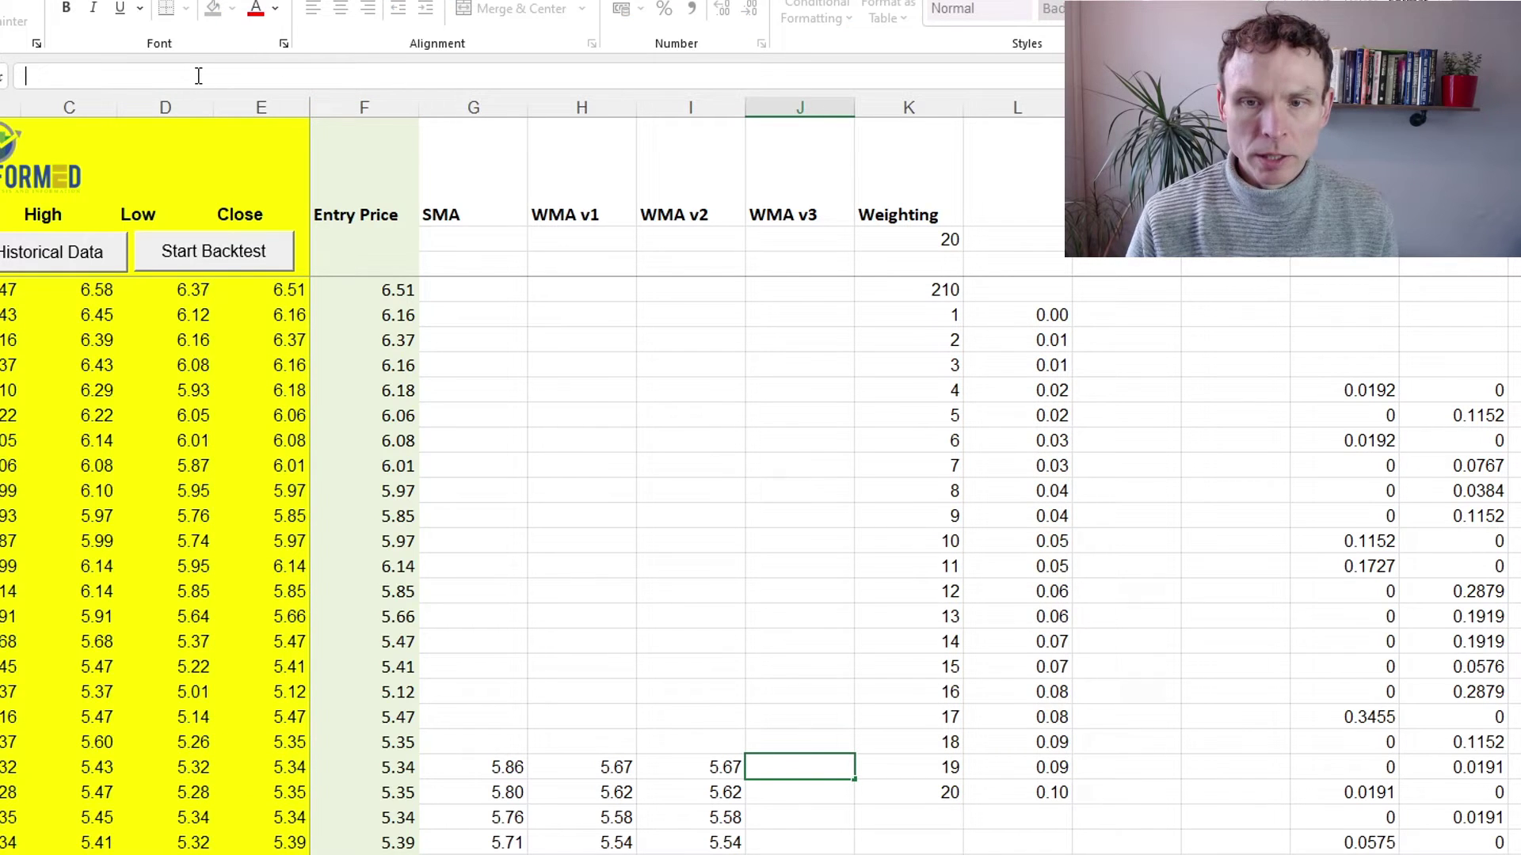
type("=SUMPRODUCT(E4:E23,$L$5:$L$24)")
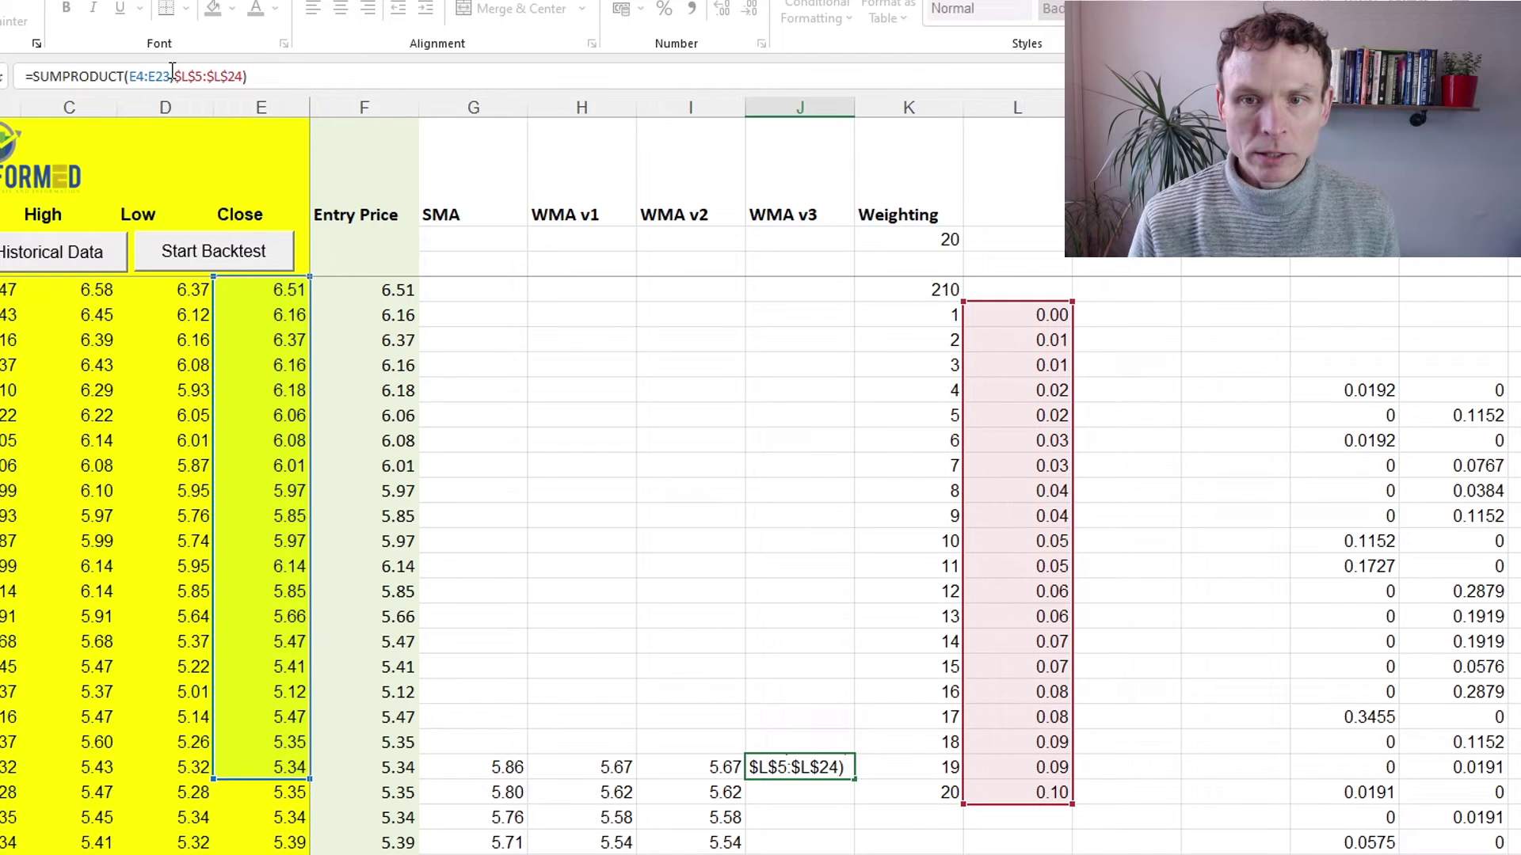
left_click_drag(172, 76, 128, 76)
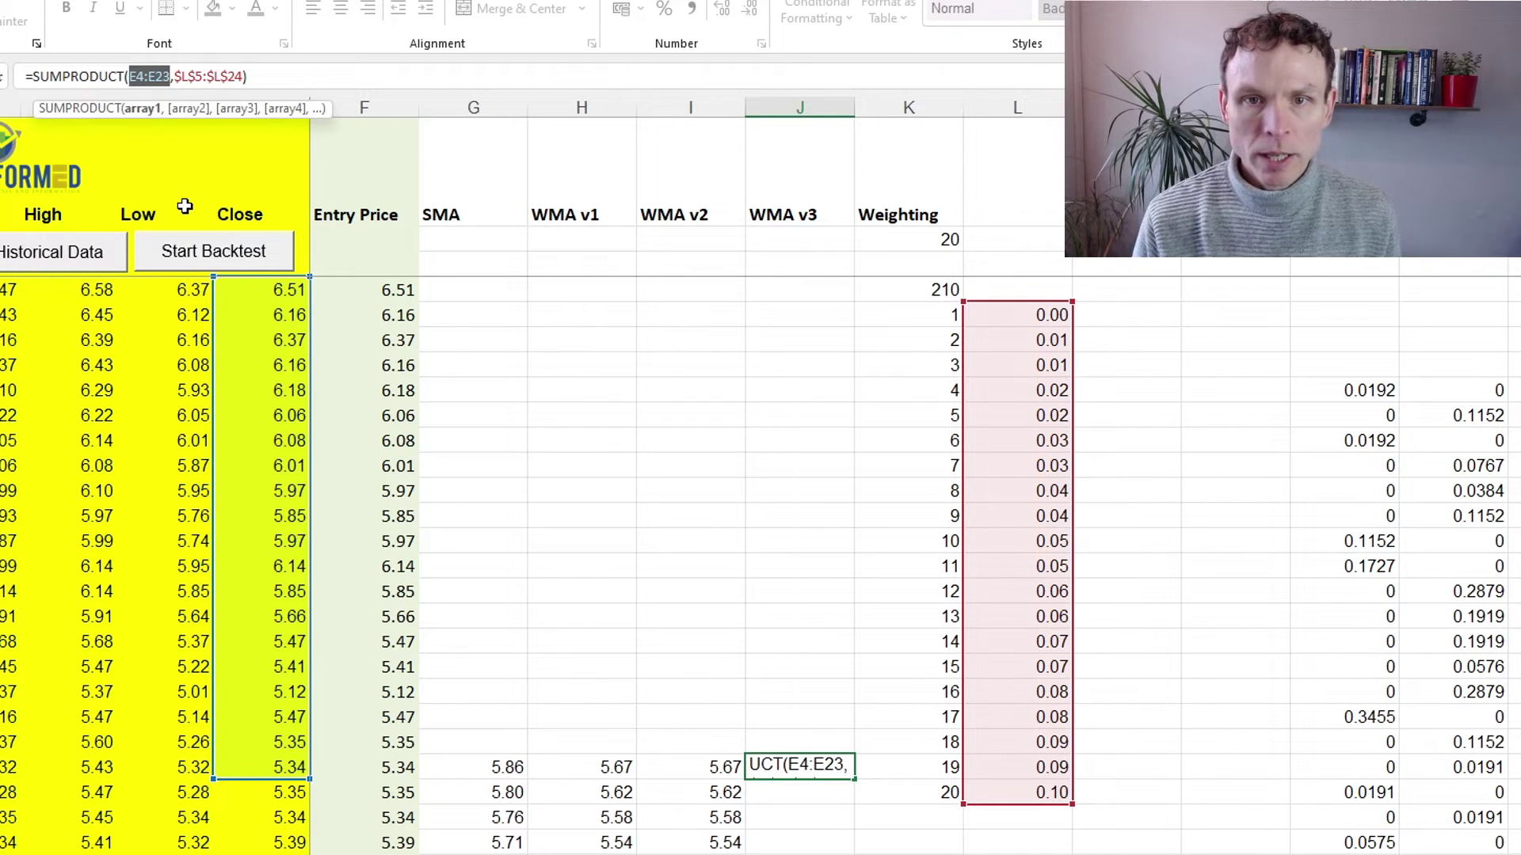
type("offset(")
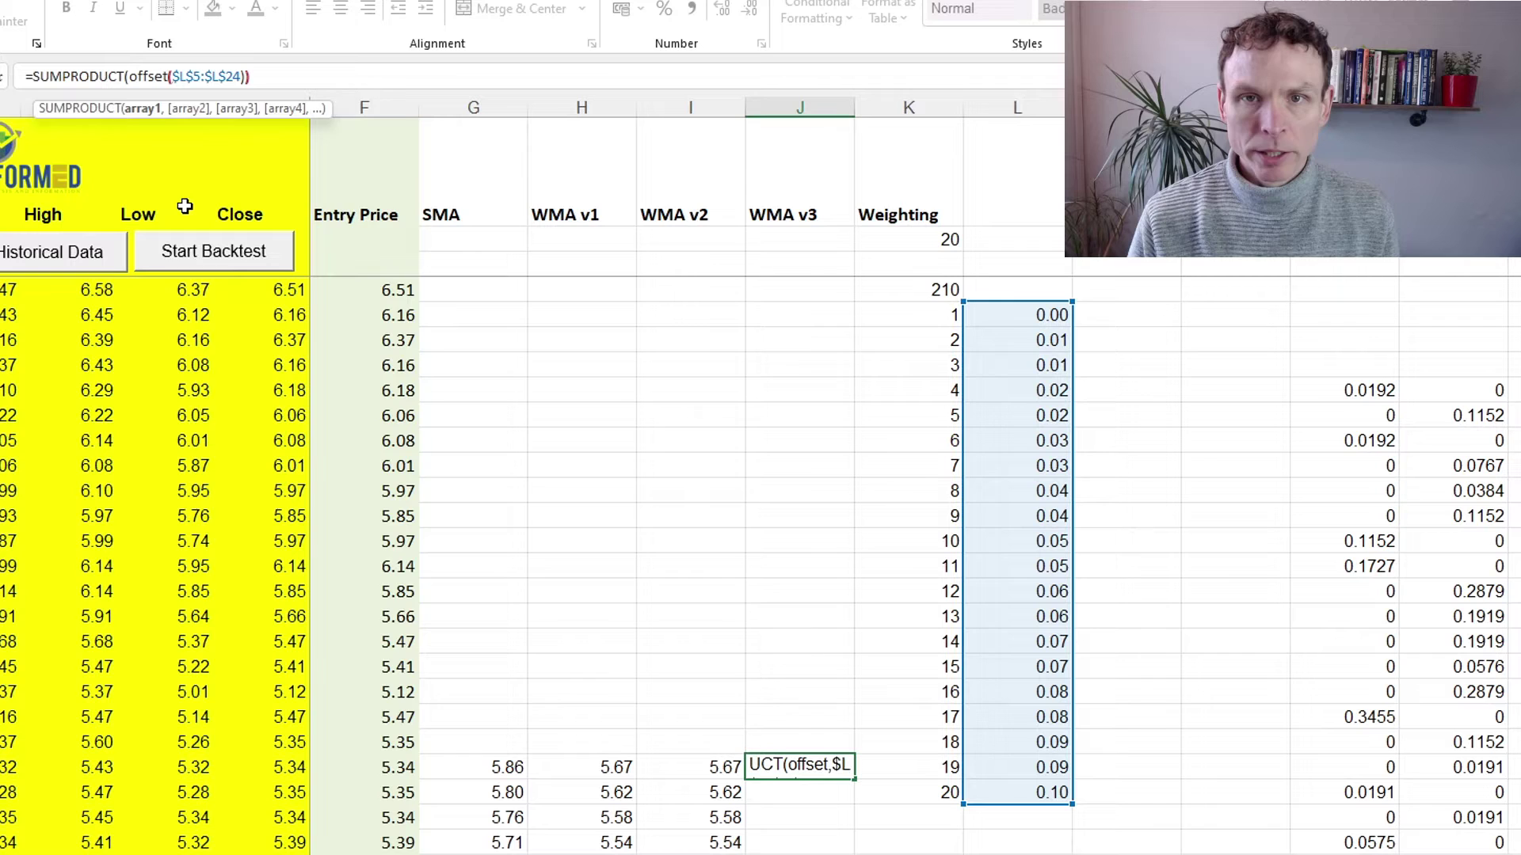
left_click(268, 764)
type(",0,0,")
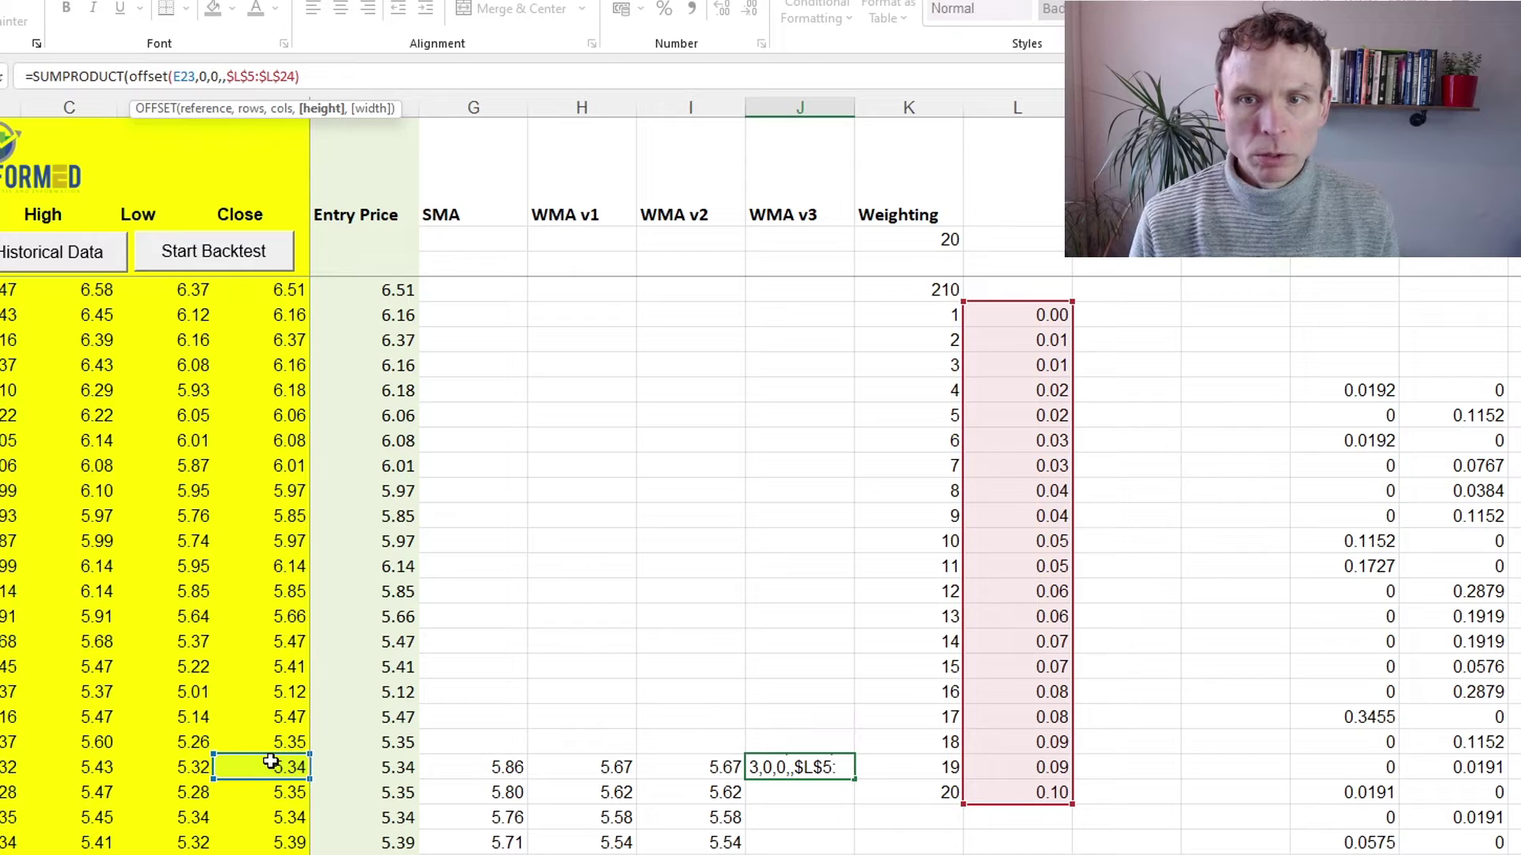
type("-")
left_click(929, 243)
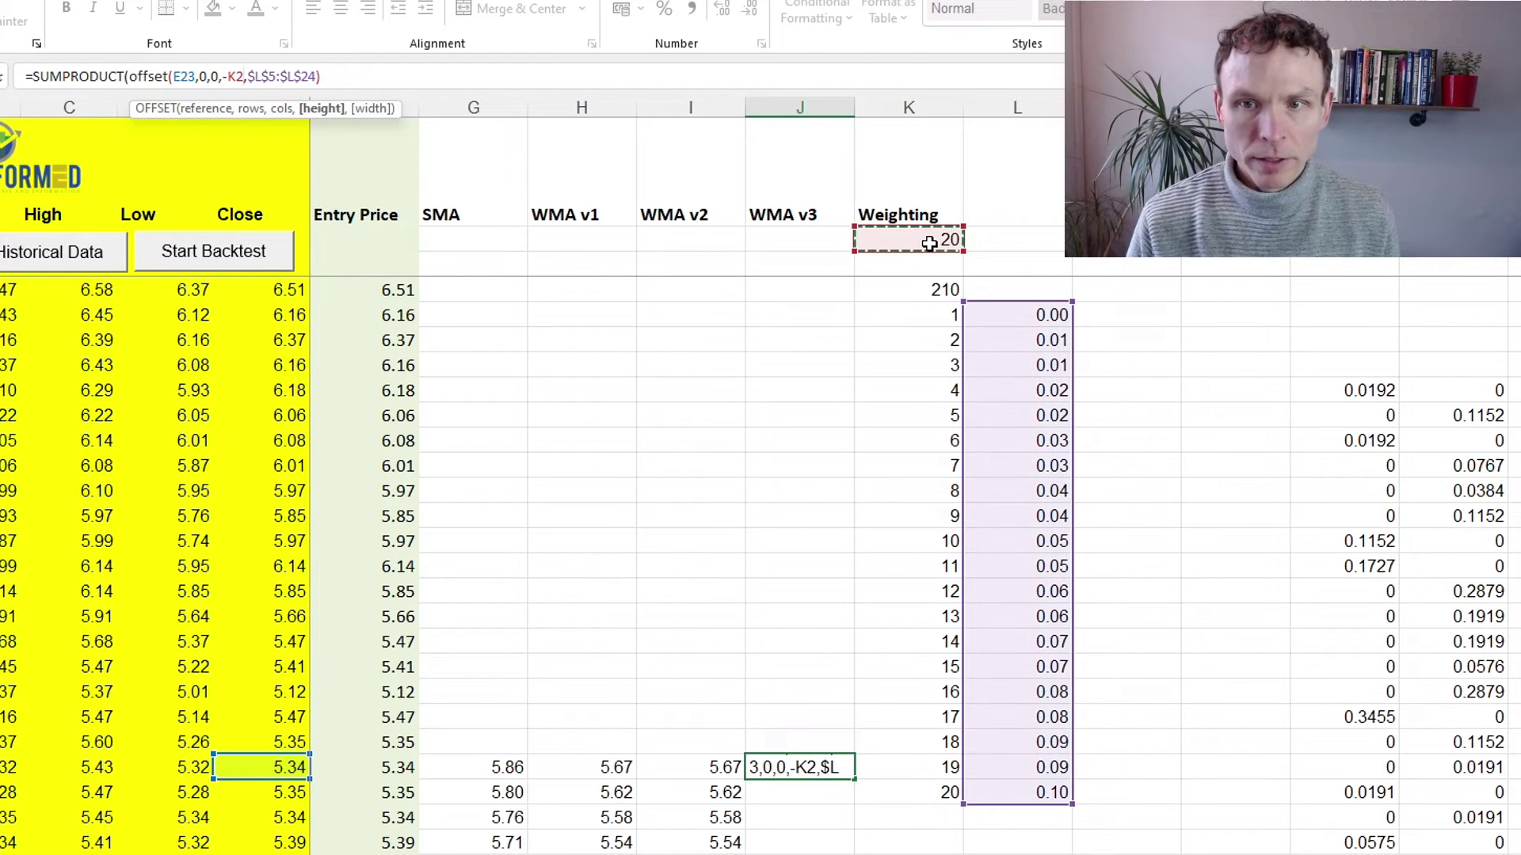
key("F4")
type(")")
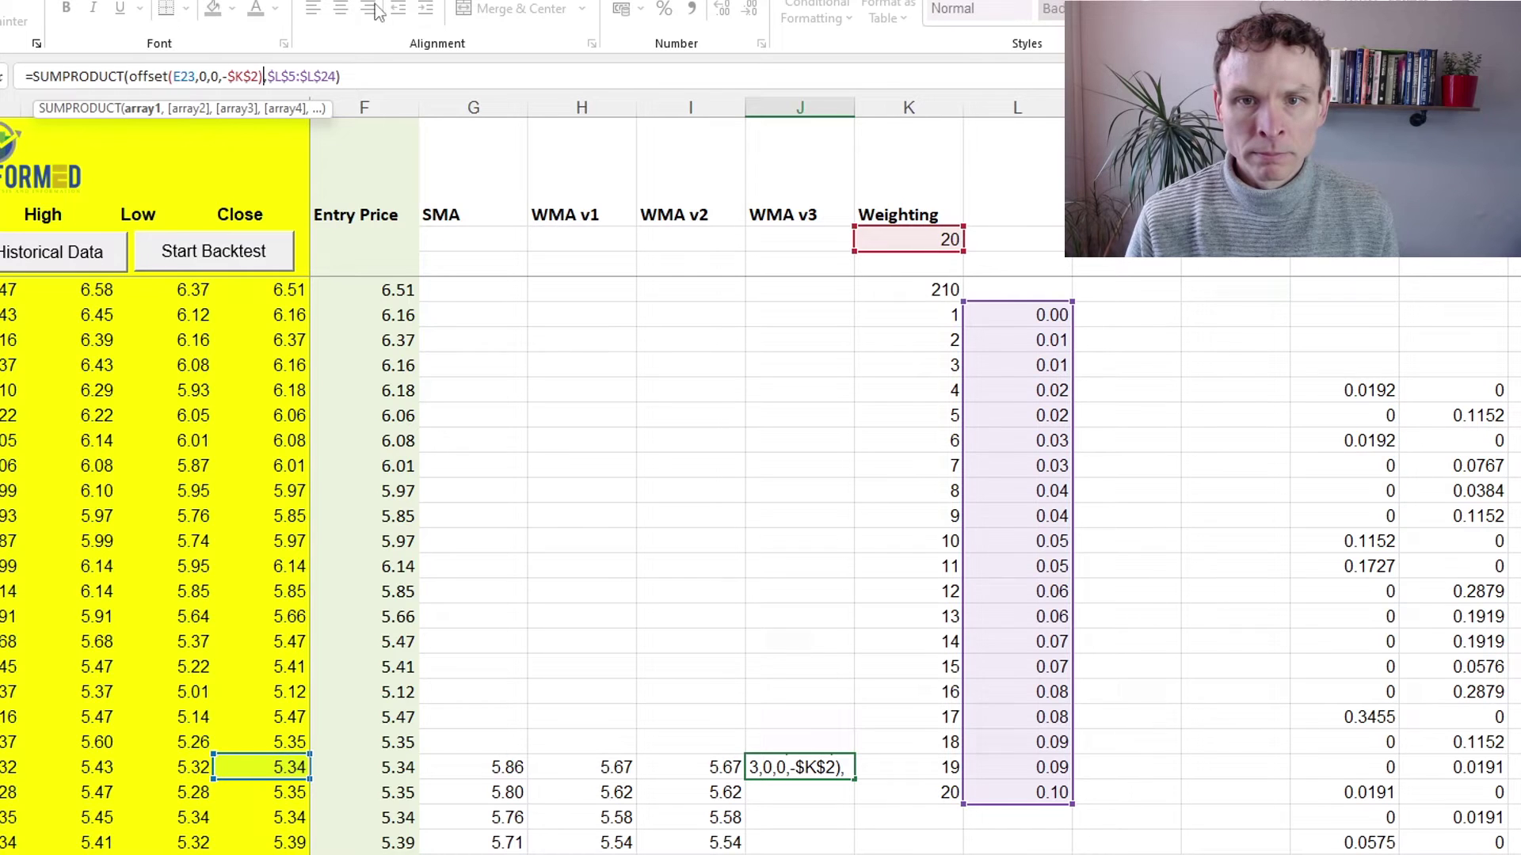
Step: Replace the weights range with OFFSET($L$5,0,0,$K$2) and commit, giving 5.67
left_click_drag(340, 66, 266, 73)
type("offset(")
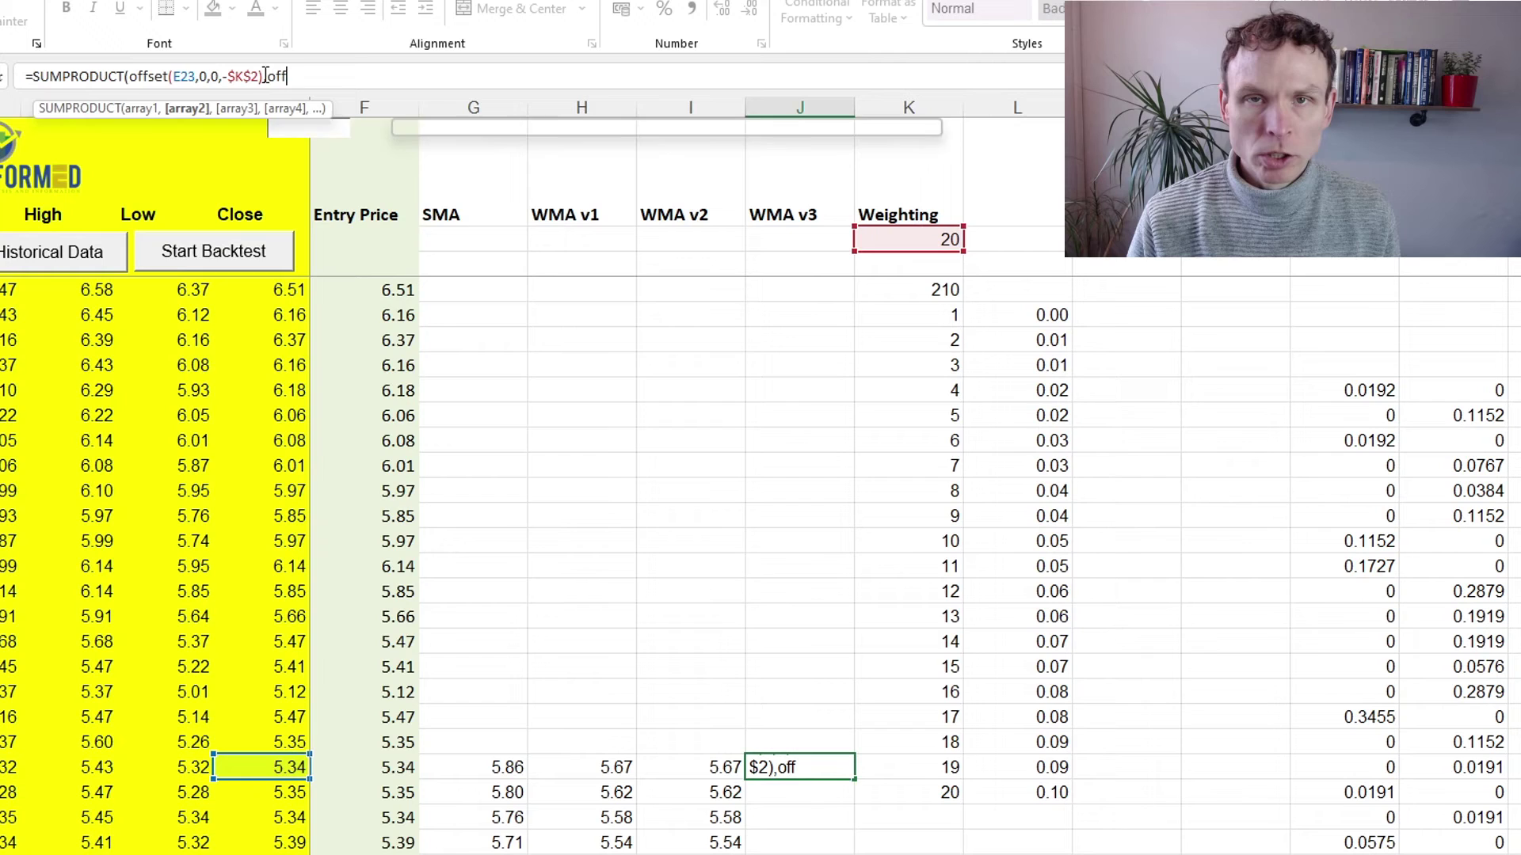
left_click(1017, 309)
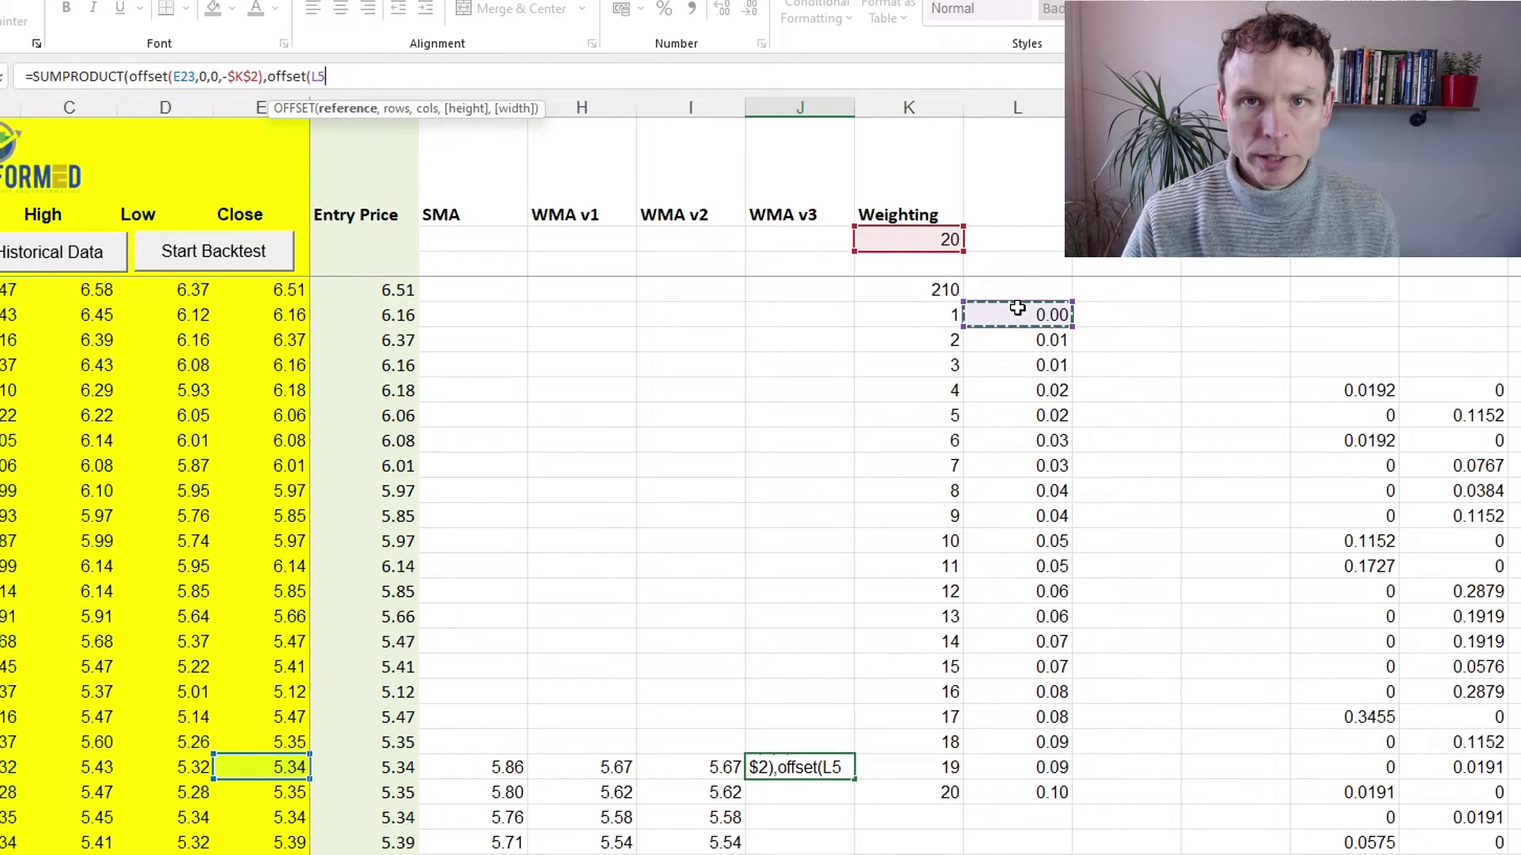
key("F4")
type(",0,0,")
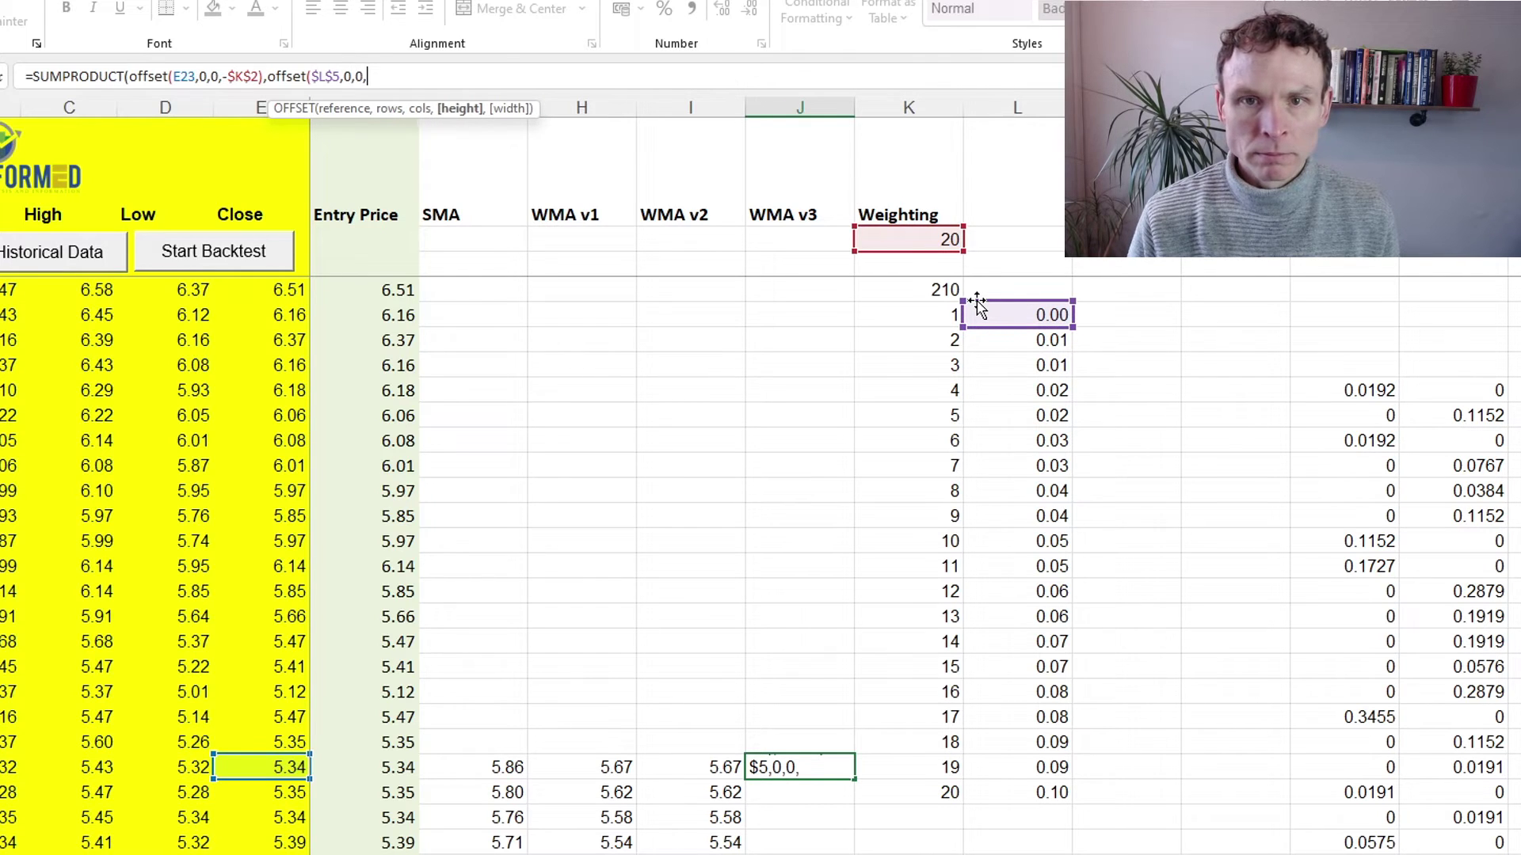
left_click(928, 243)
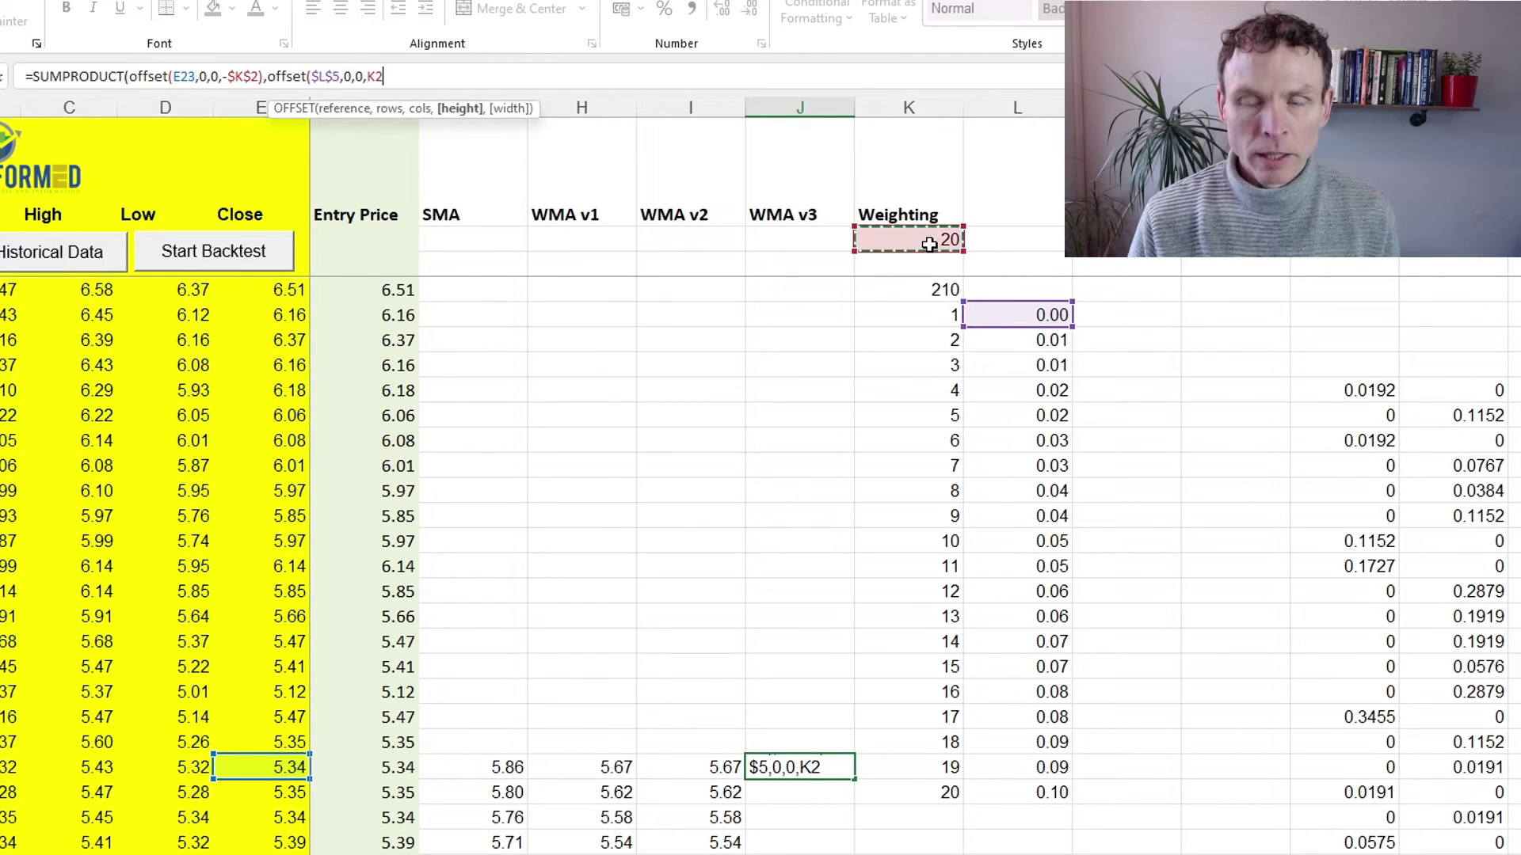
key("F4")
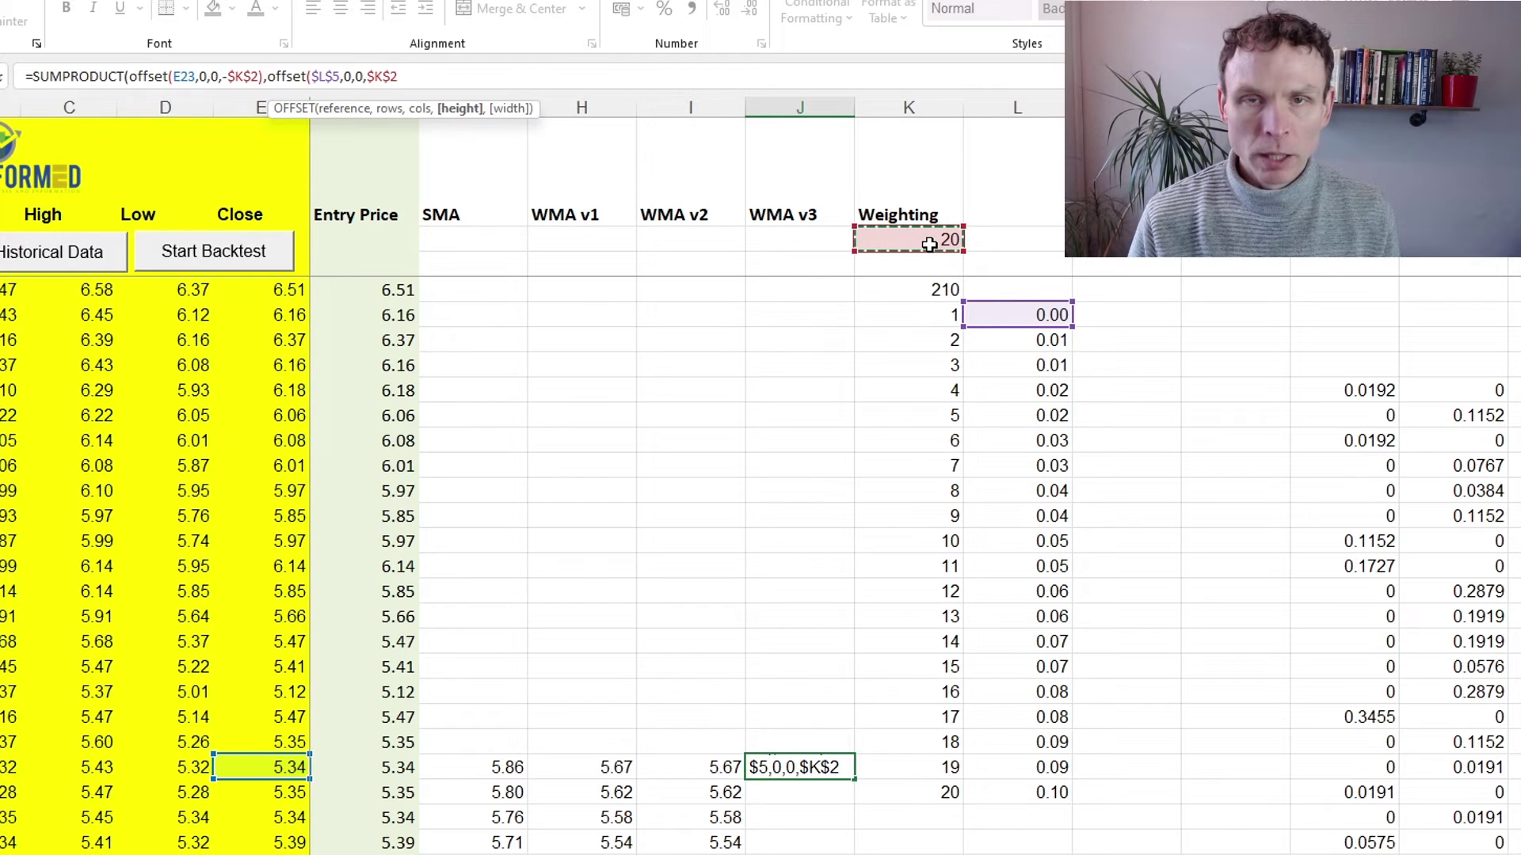
type("))")
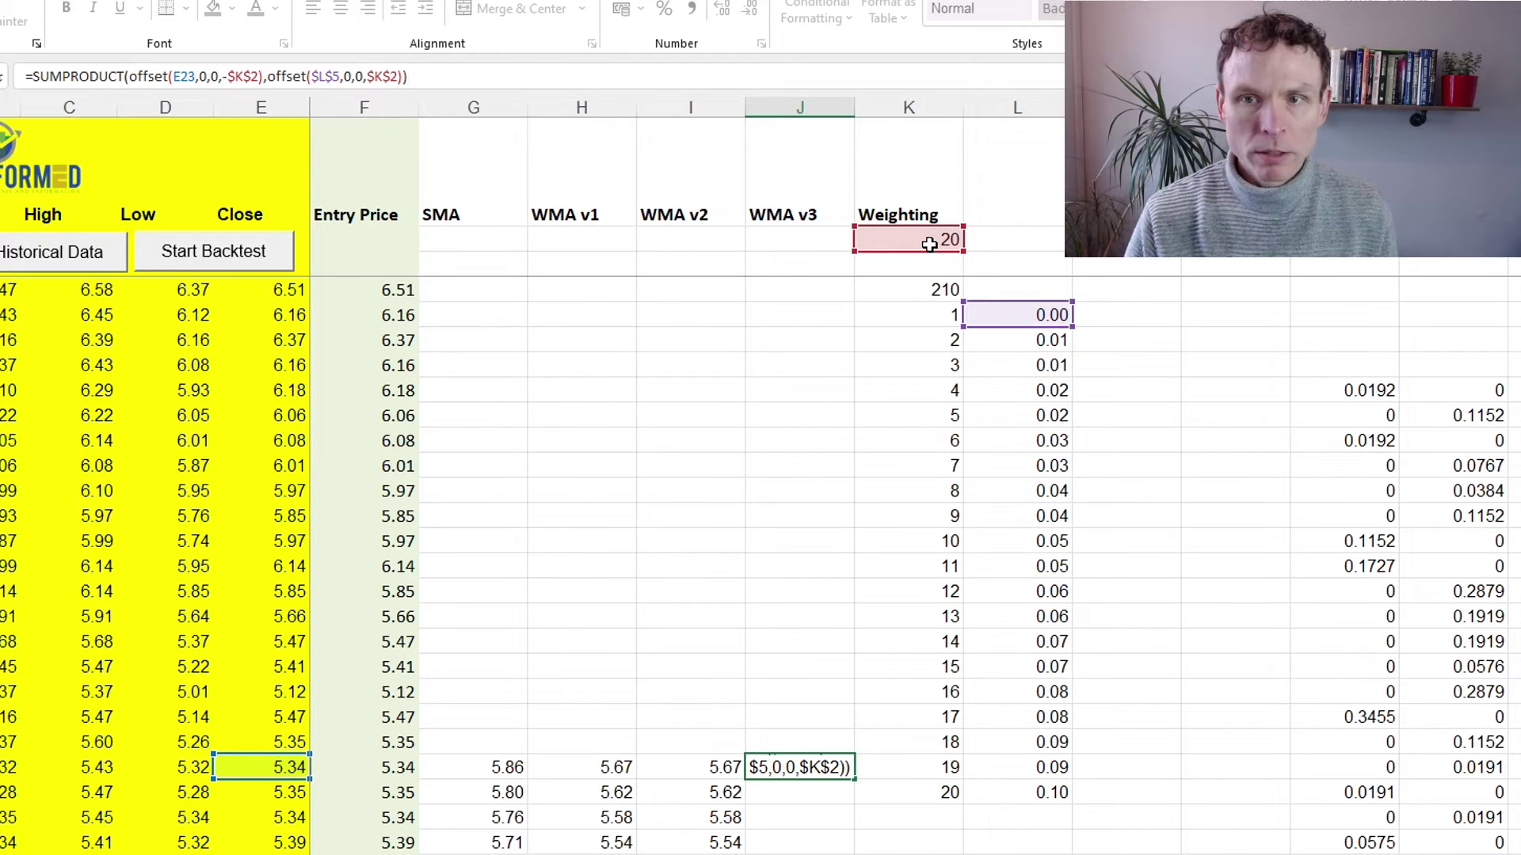
key("Return")
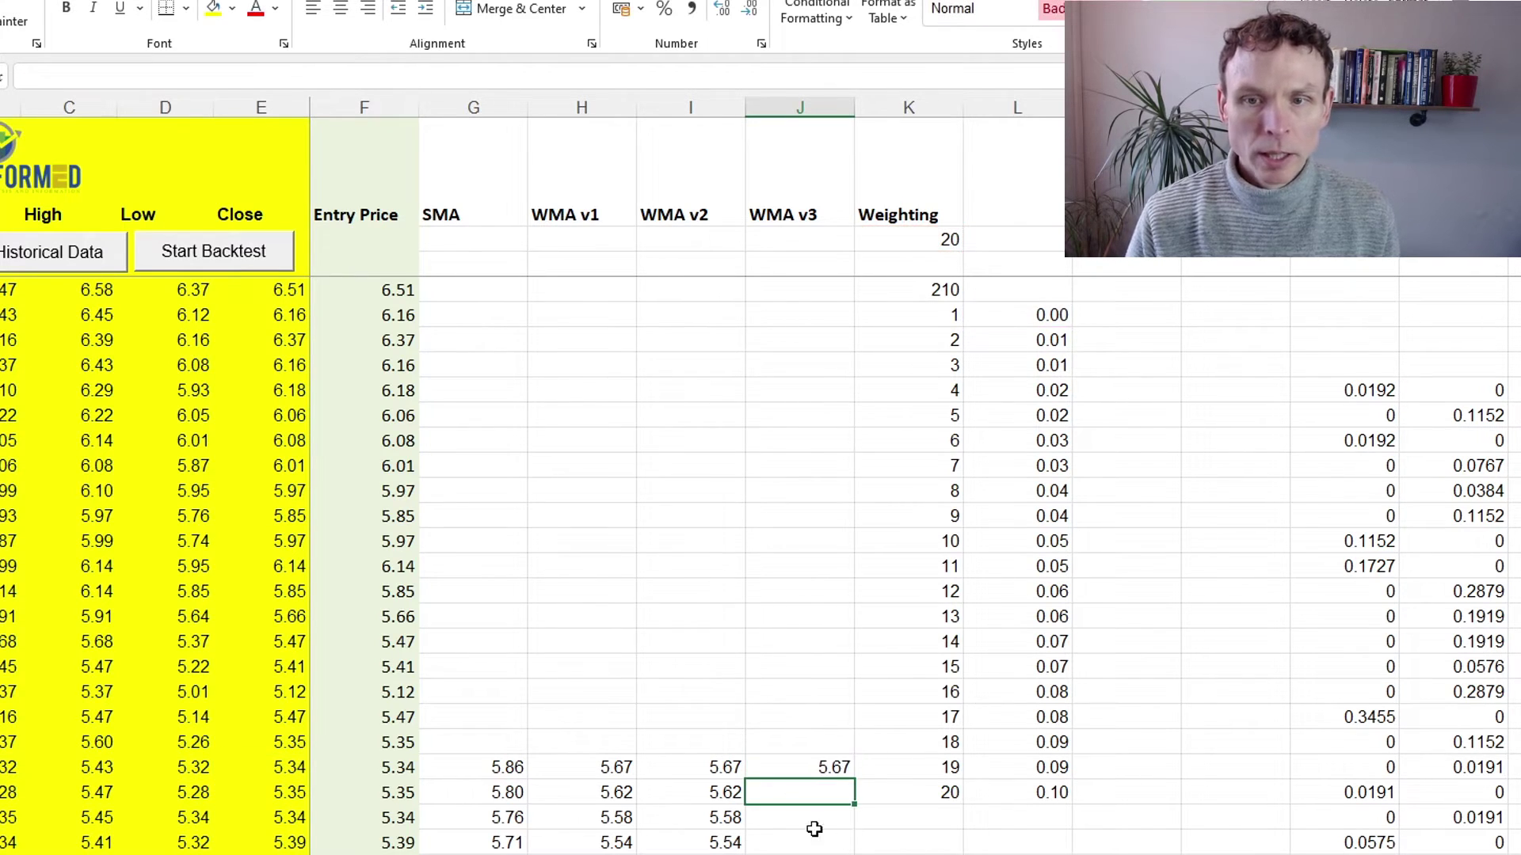
Step: Fill J23's WMA v3 formula down the column (5.67, 5.62, 5.58, 5.54…), then select Weighting cell K2
left_click(820, 768)
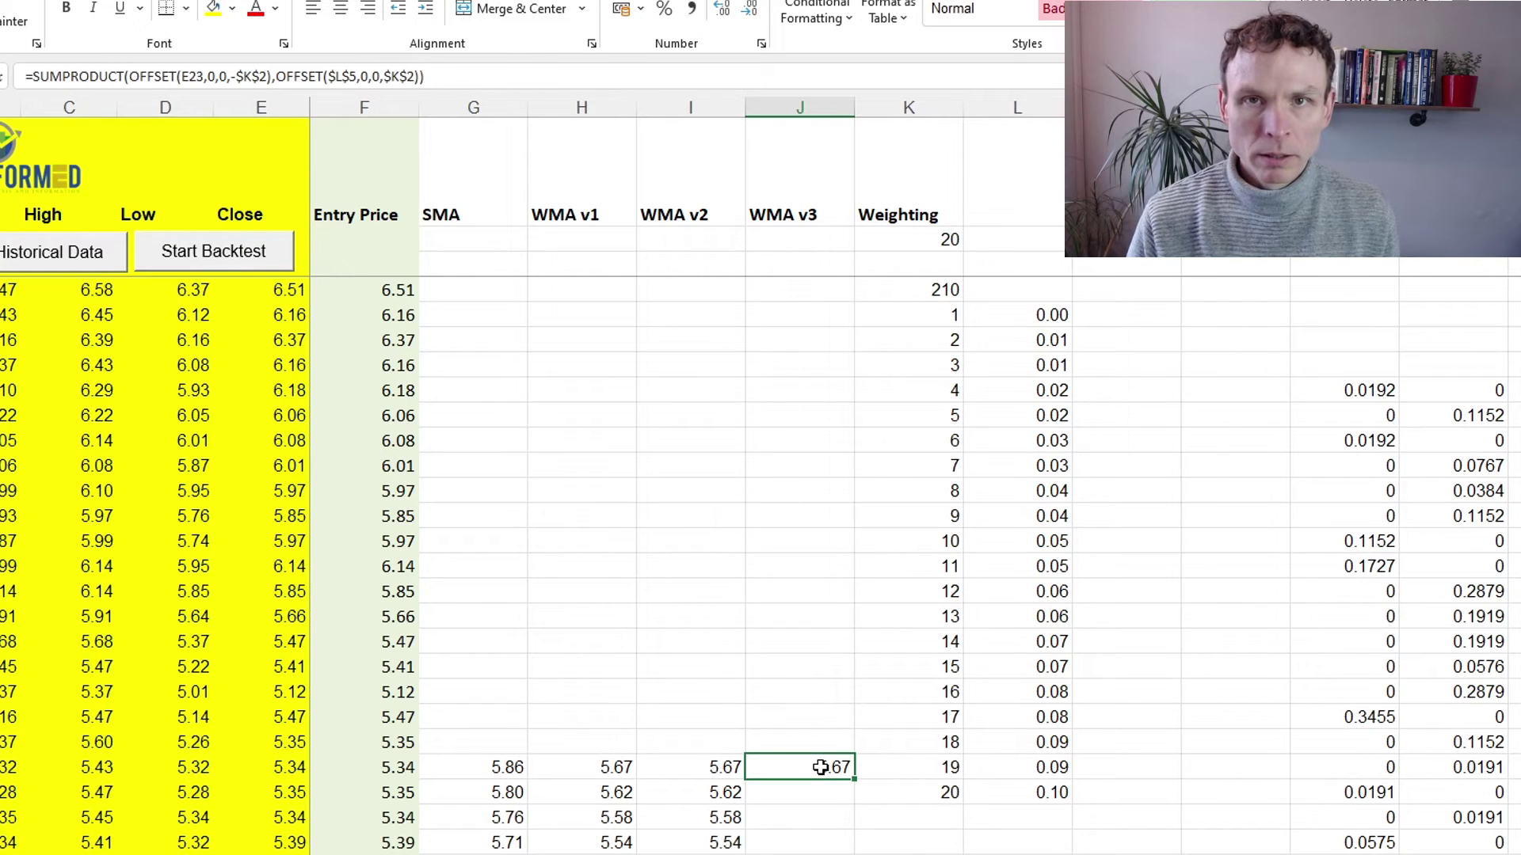
left_click_drag(855, 780, 958, 828)
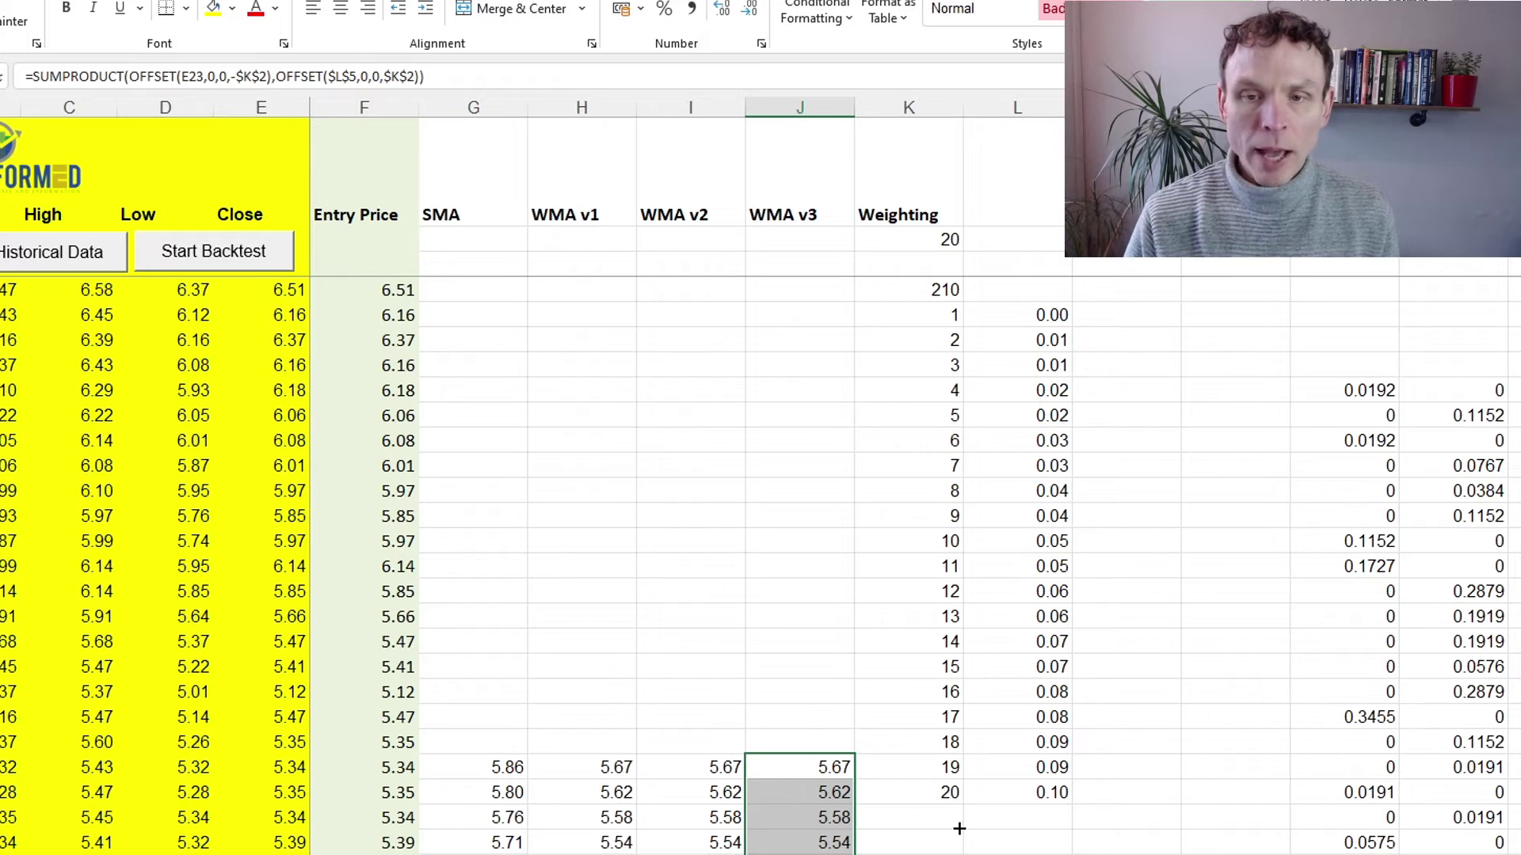
scroll(951, 827, "down", 5)
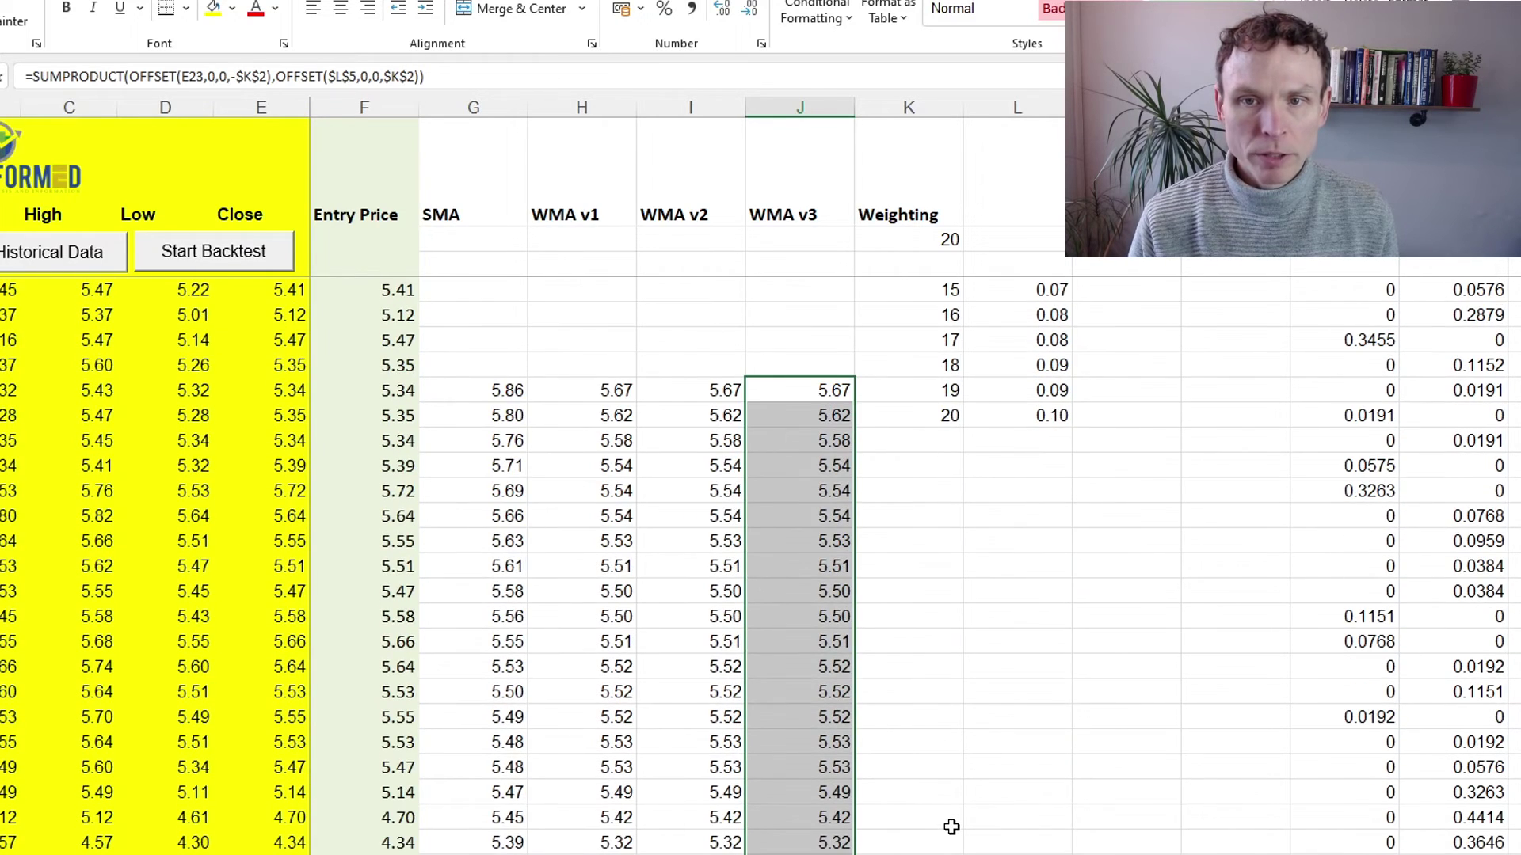
scroll(952, 827, "up", 4)
scroll(951, 827, "up", 1)
left_click(923, 724)
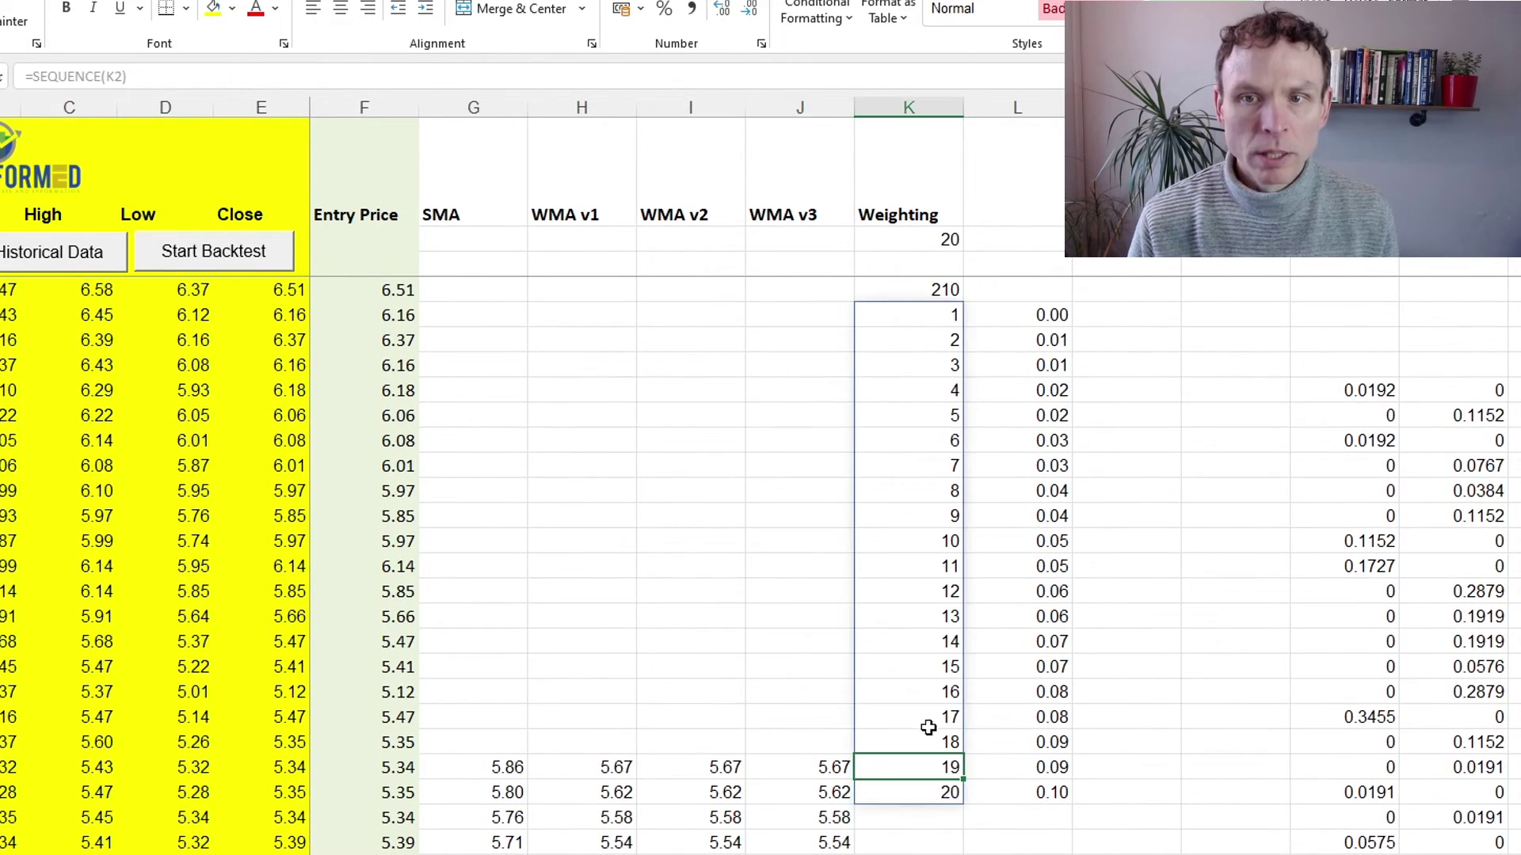
left_click(926, 246)
Step: Set the weighting period in K2 to 50
type("50")
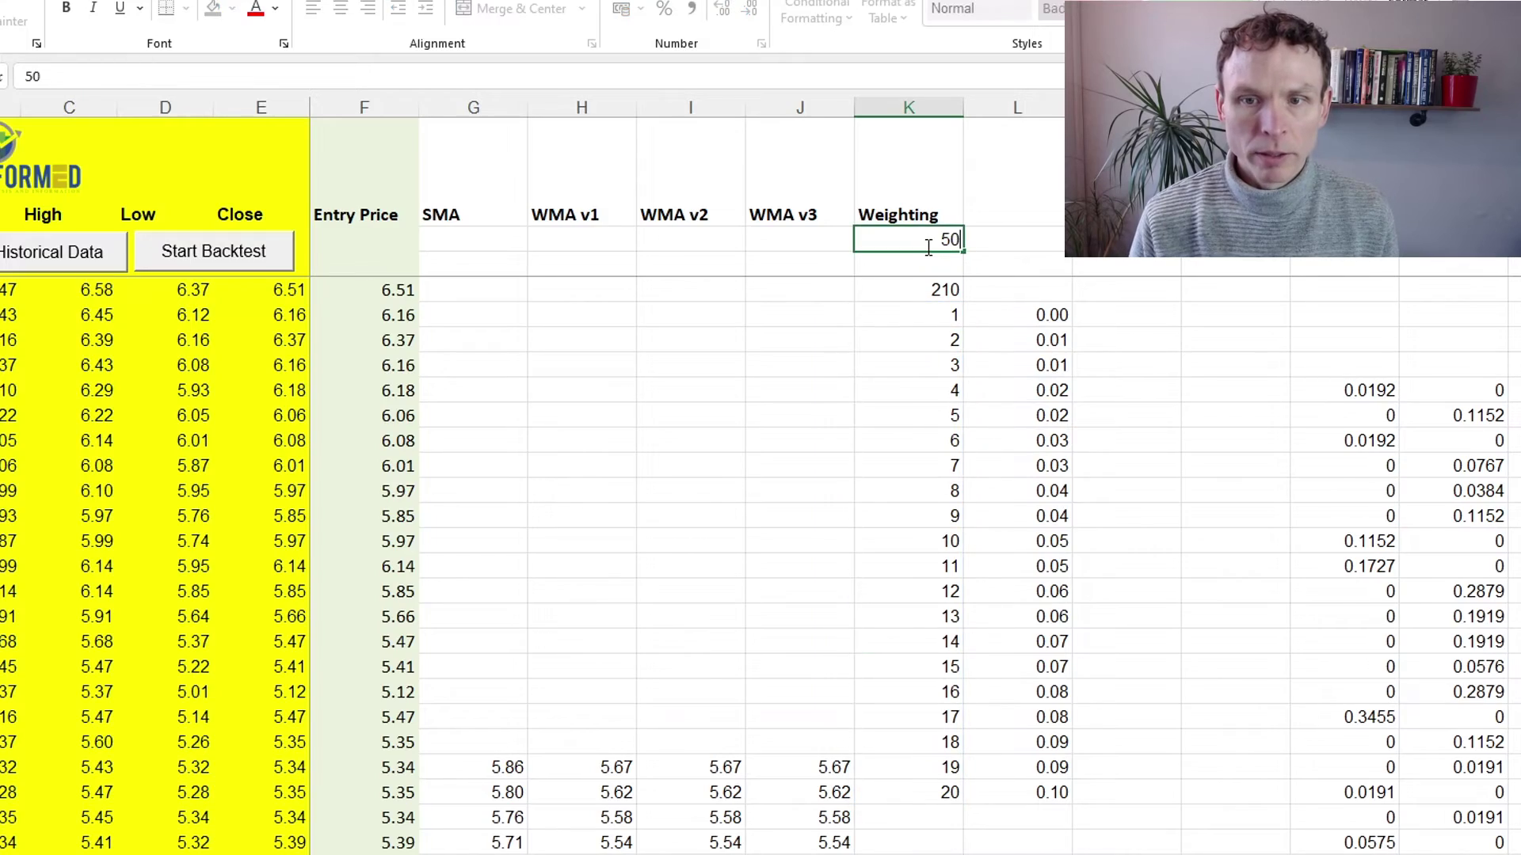
key("ctrl+Return")
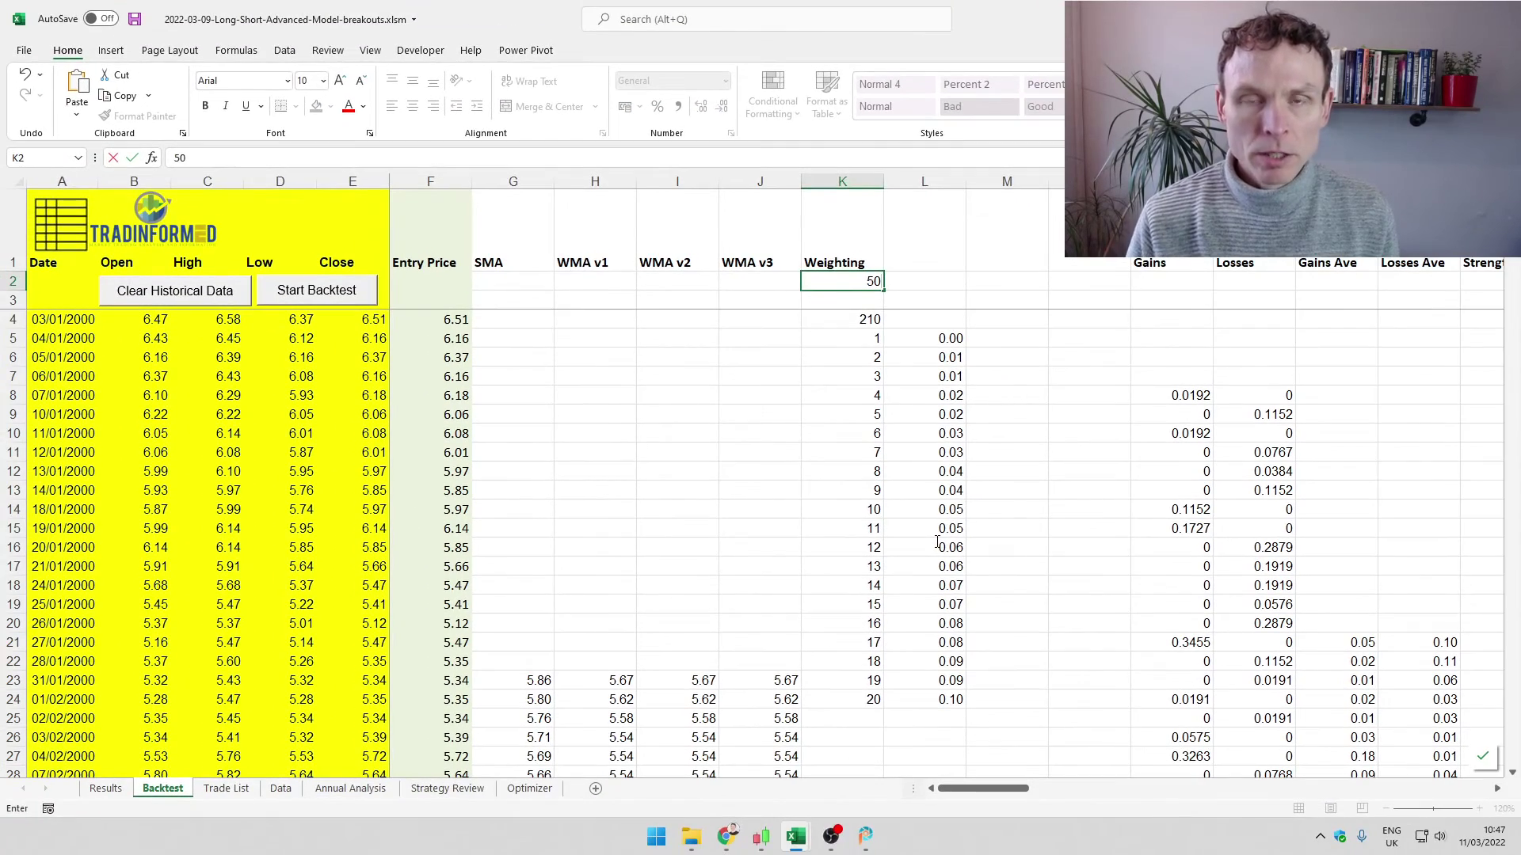
key("Tab")
Step: Compare the WMA v3 formulas in J50 and J49, then enter 75 in K2
scroll(749, 577, "down", 10)
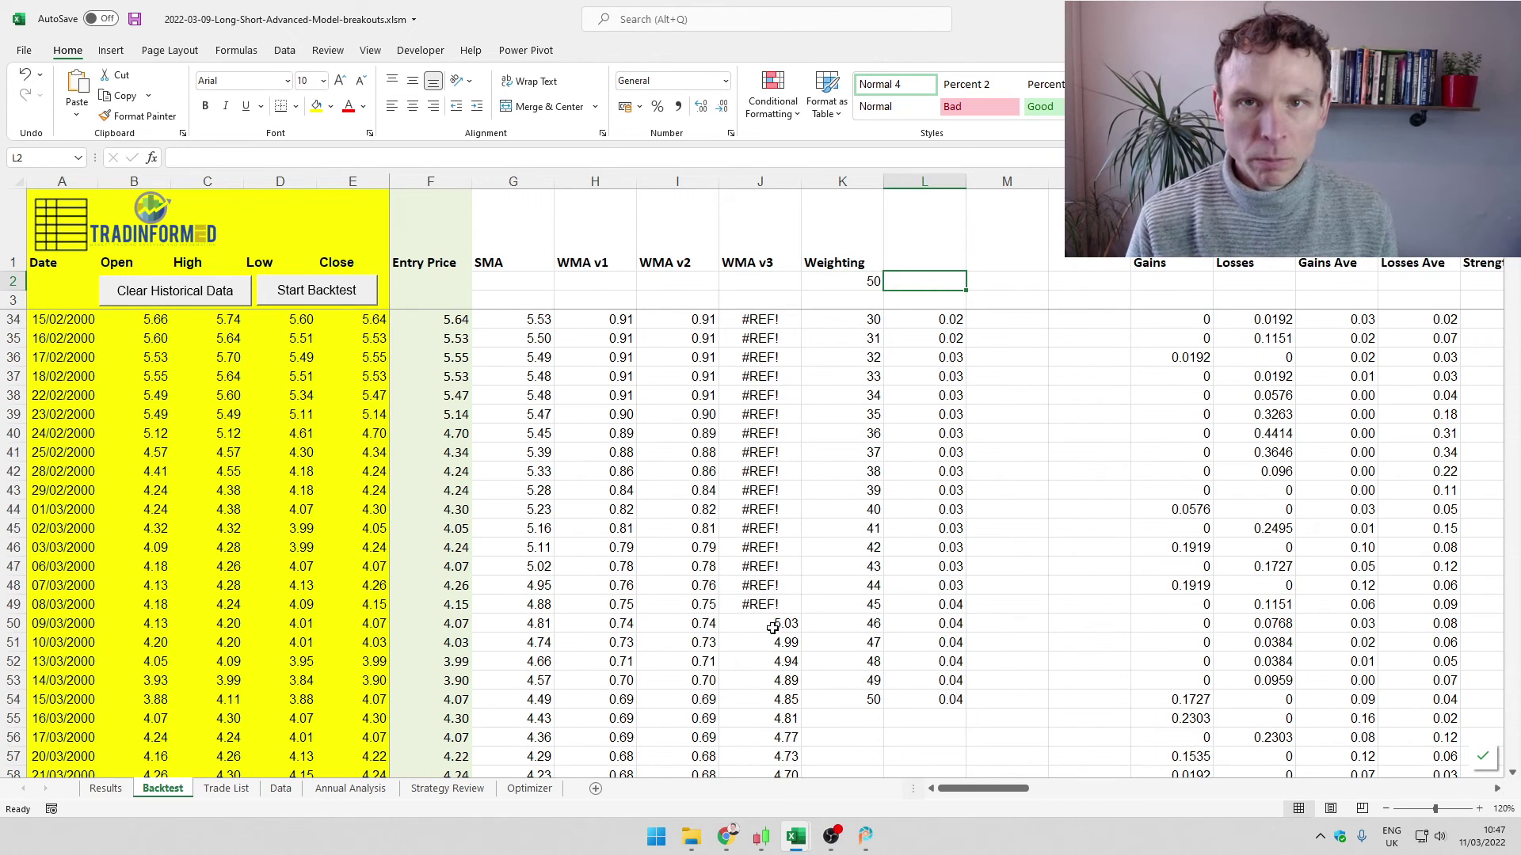
left_click(772, 629)
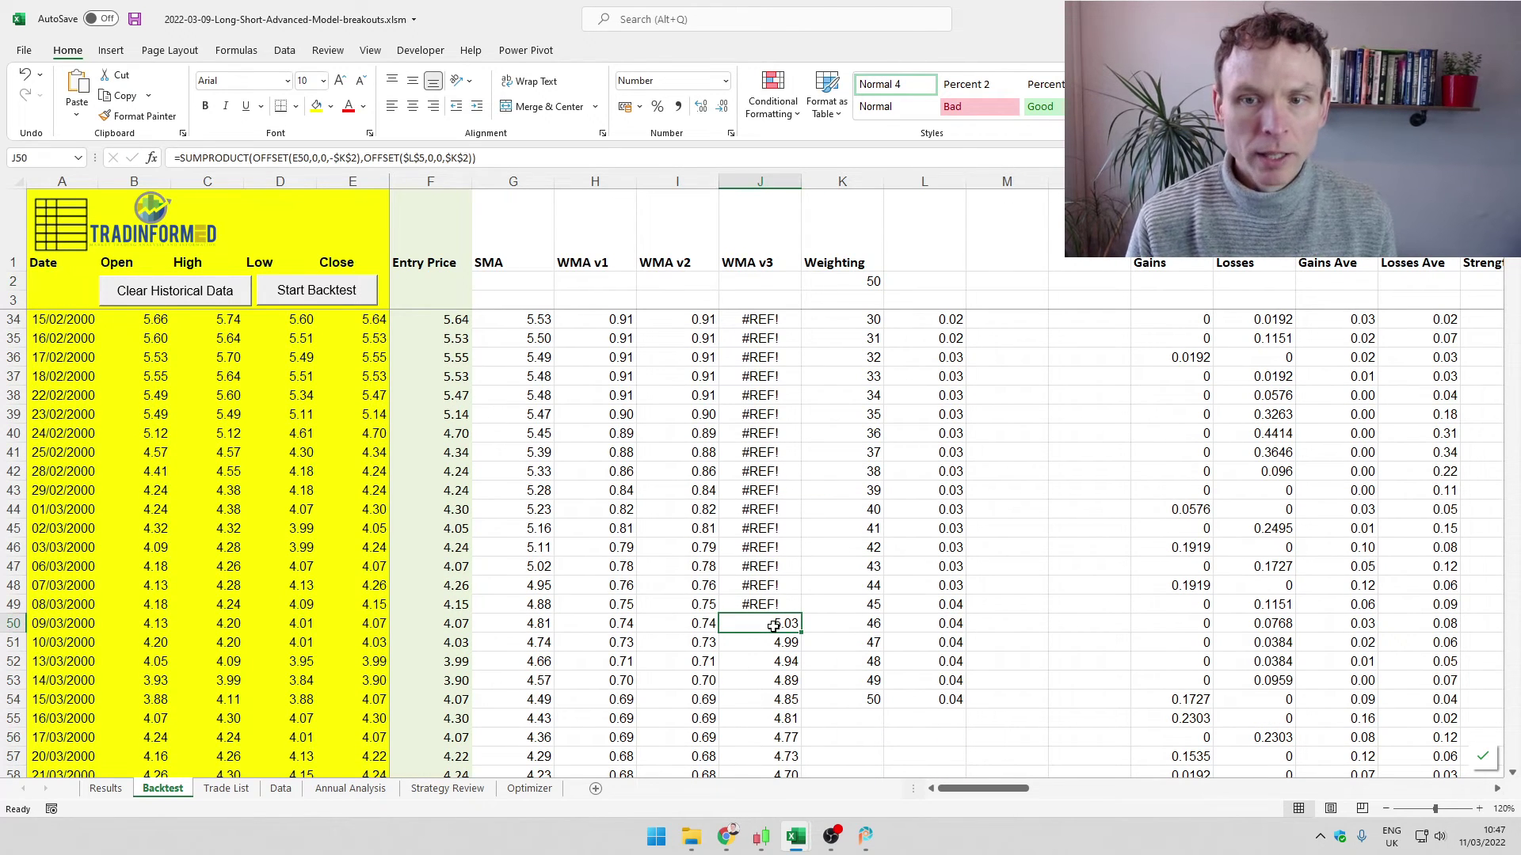
left_click(772, 605)
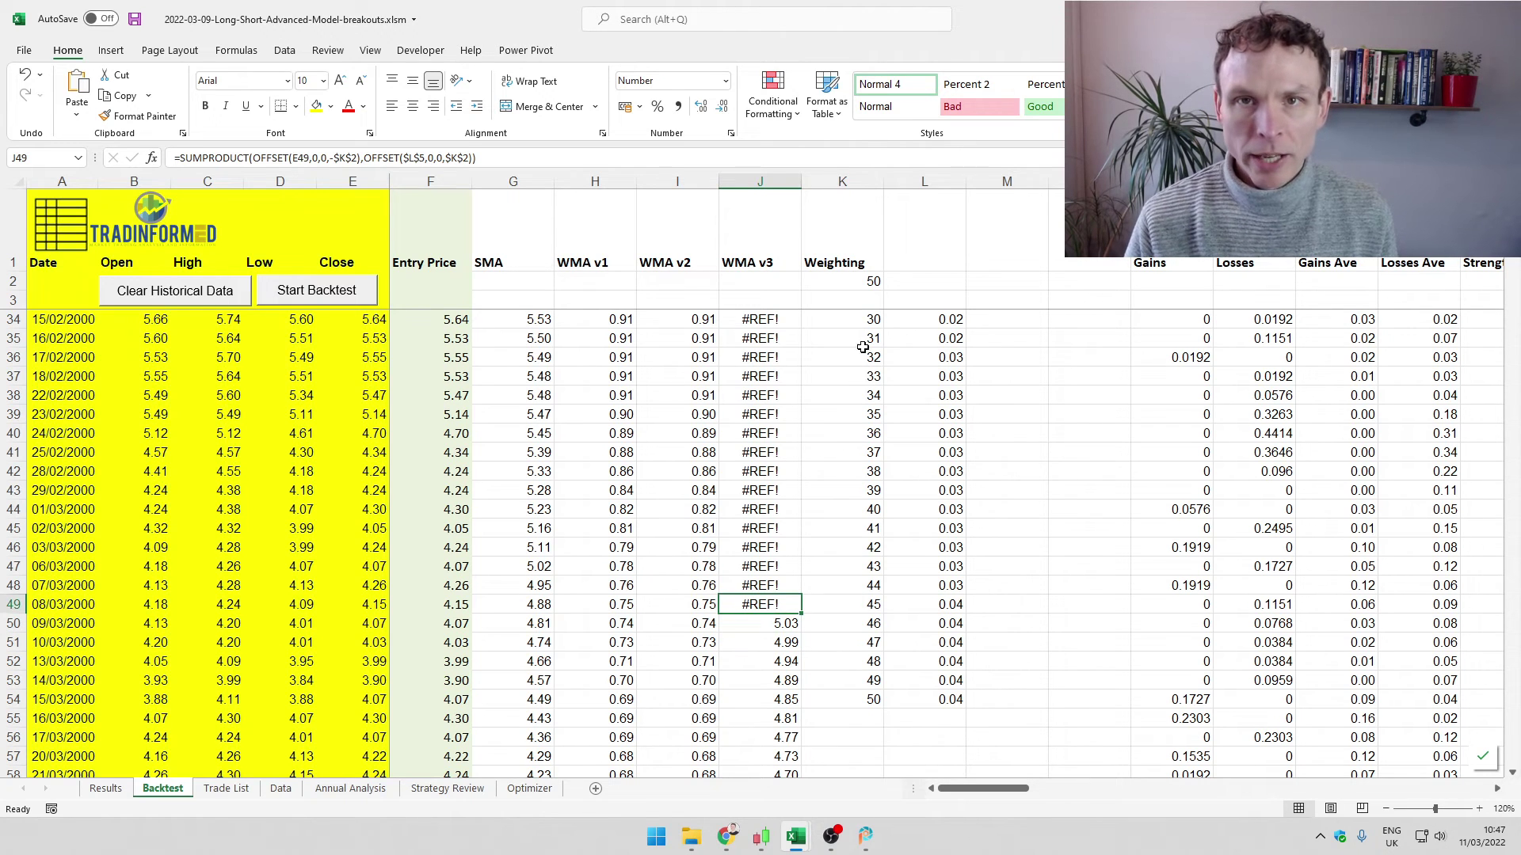
left_click(857, 279)
type("75")
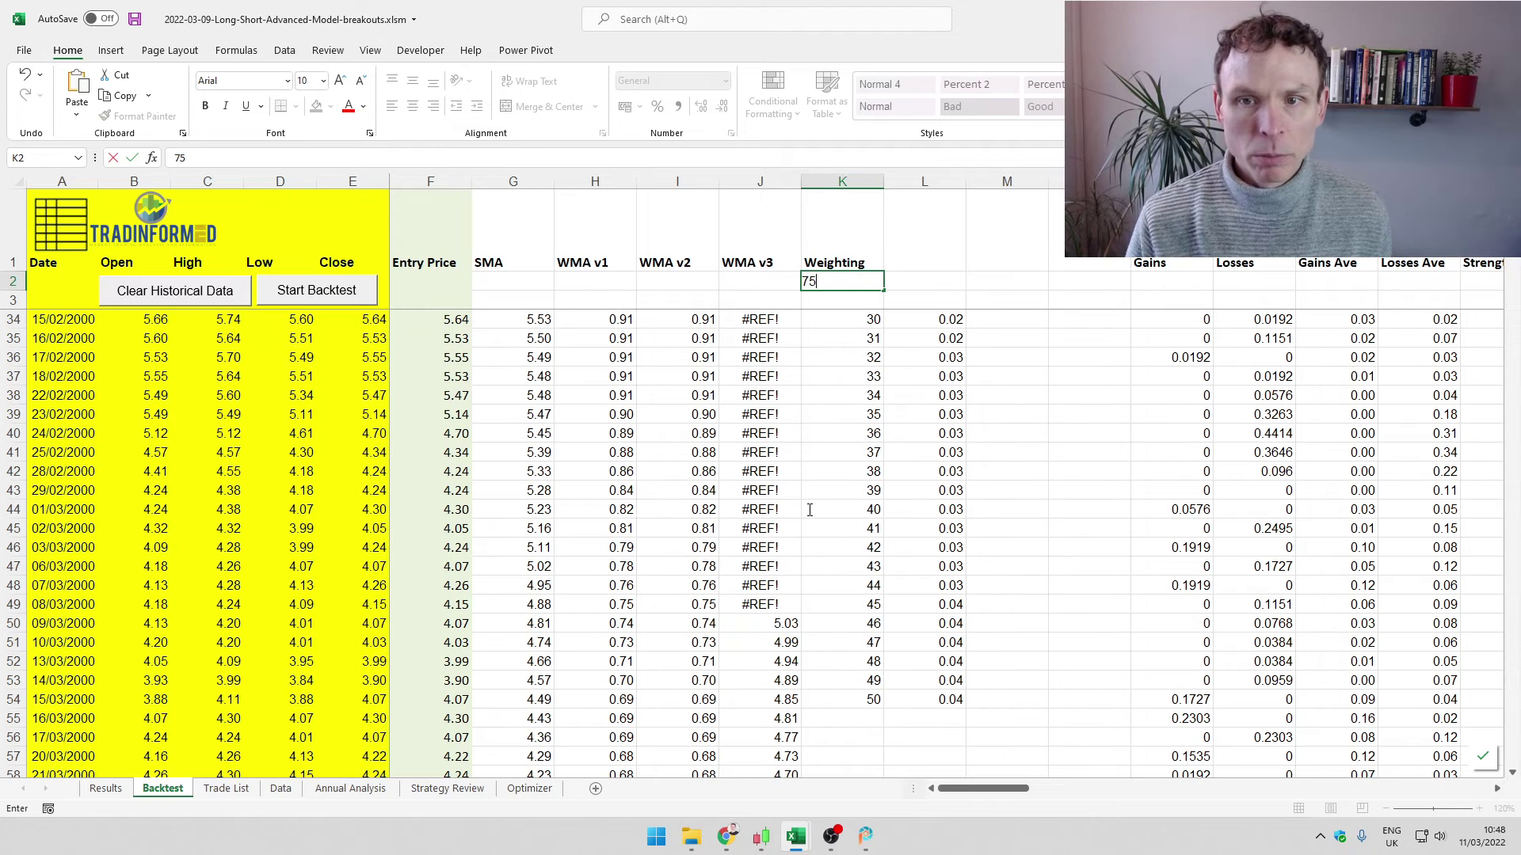
Step: Apply weighting 75, clear the #REF! cells J7:J86, and jump to WMA v3's first value, 3.90
key("Tab")
scroll(800, 523, "down", 10)
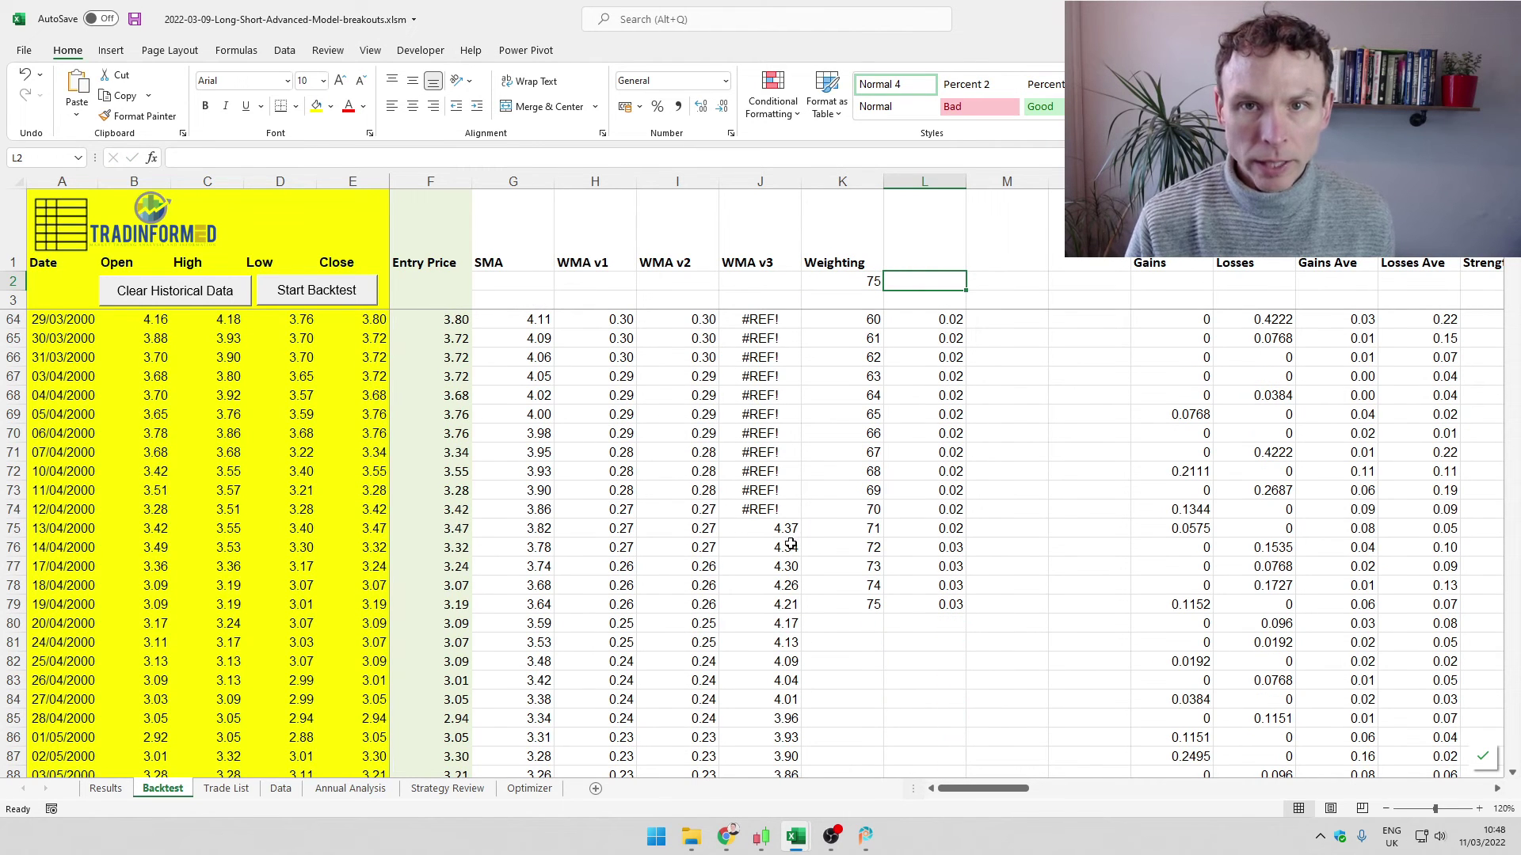
left_click(767, 744)
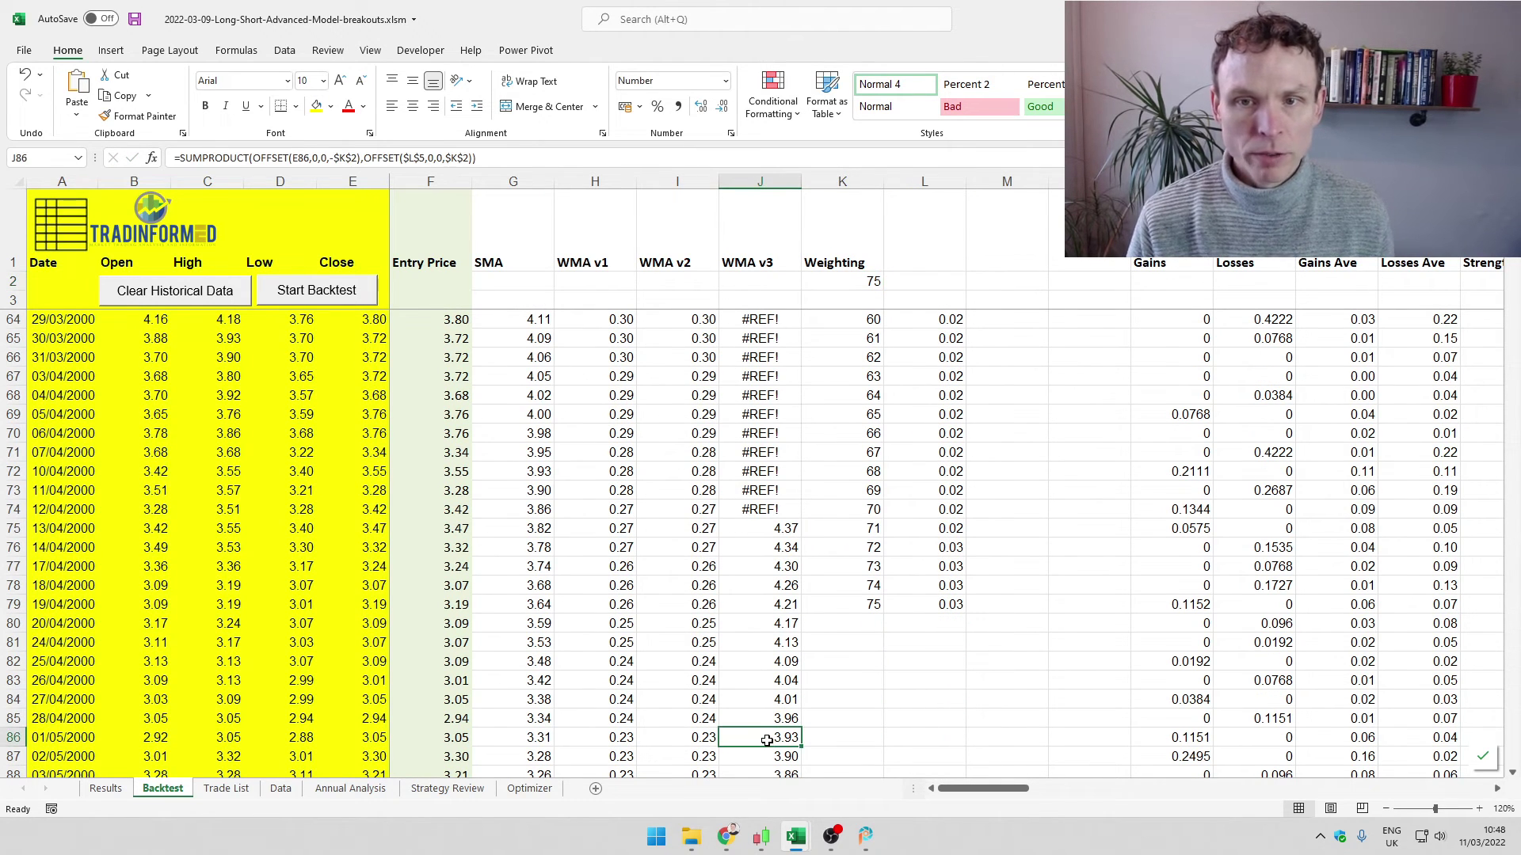
left_click_drag(767, 744, 763, 373)
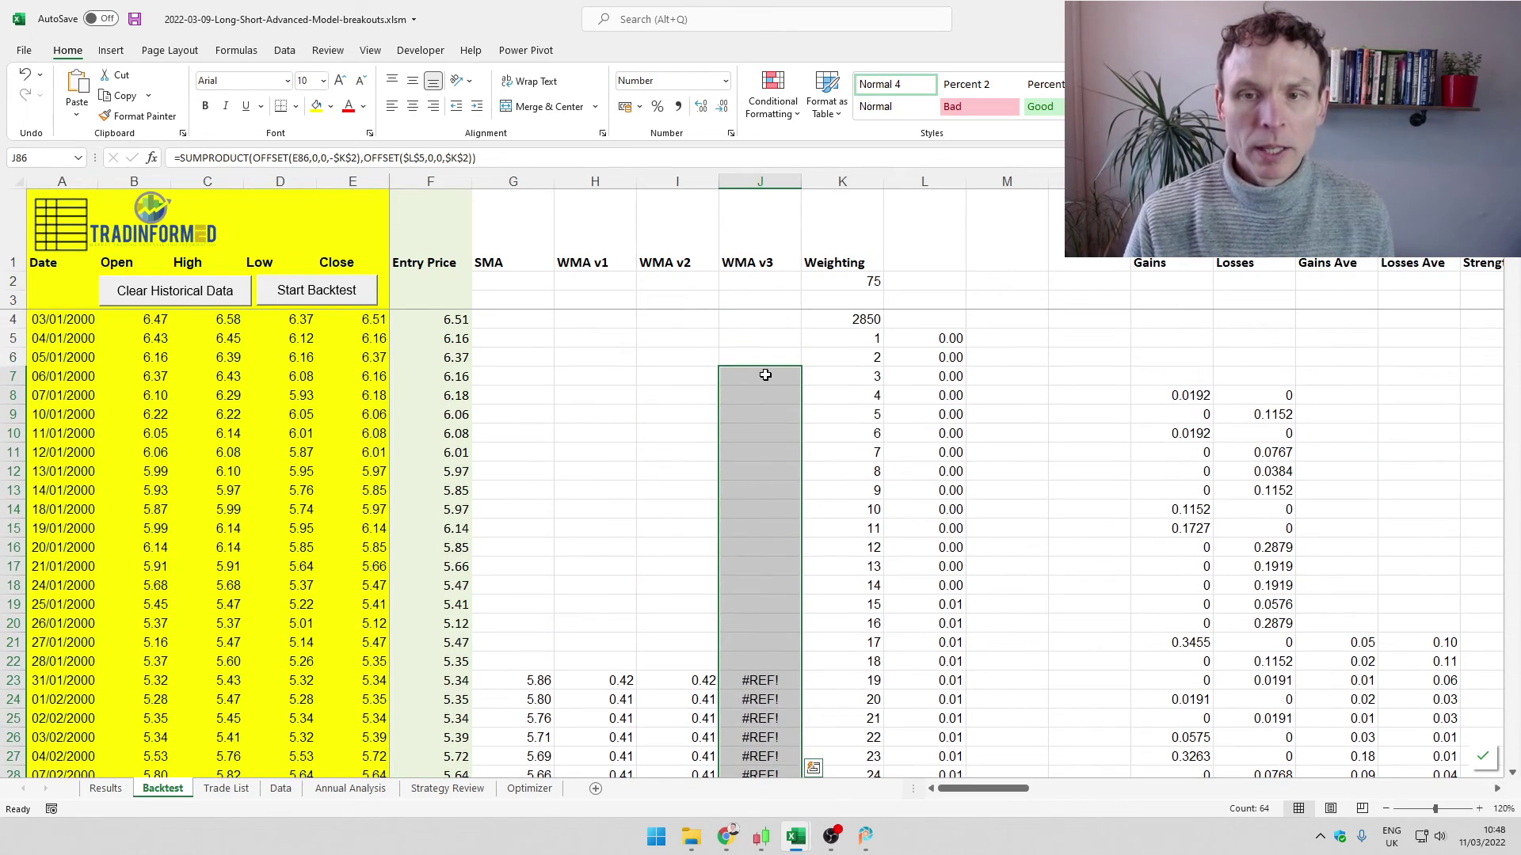
key("Delete")
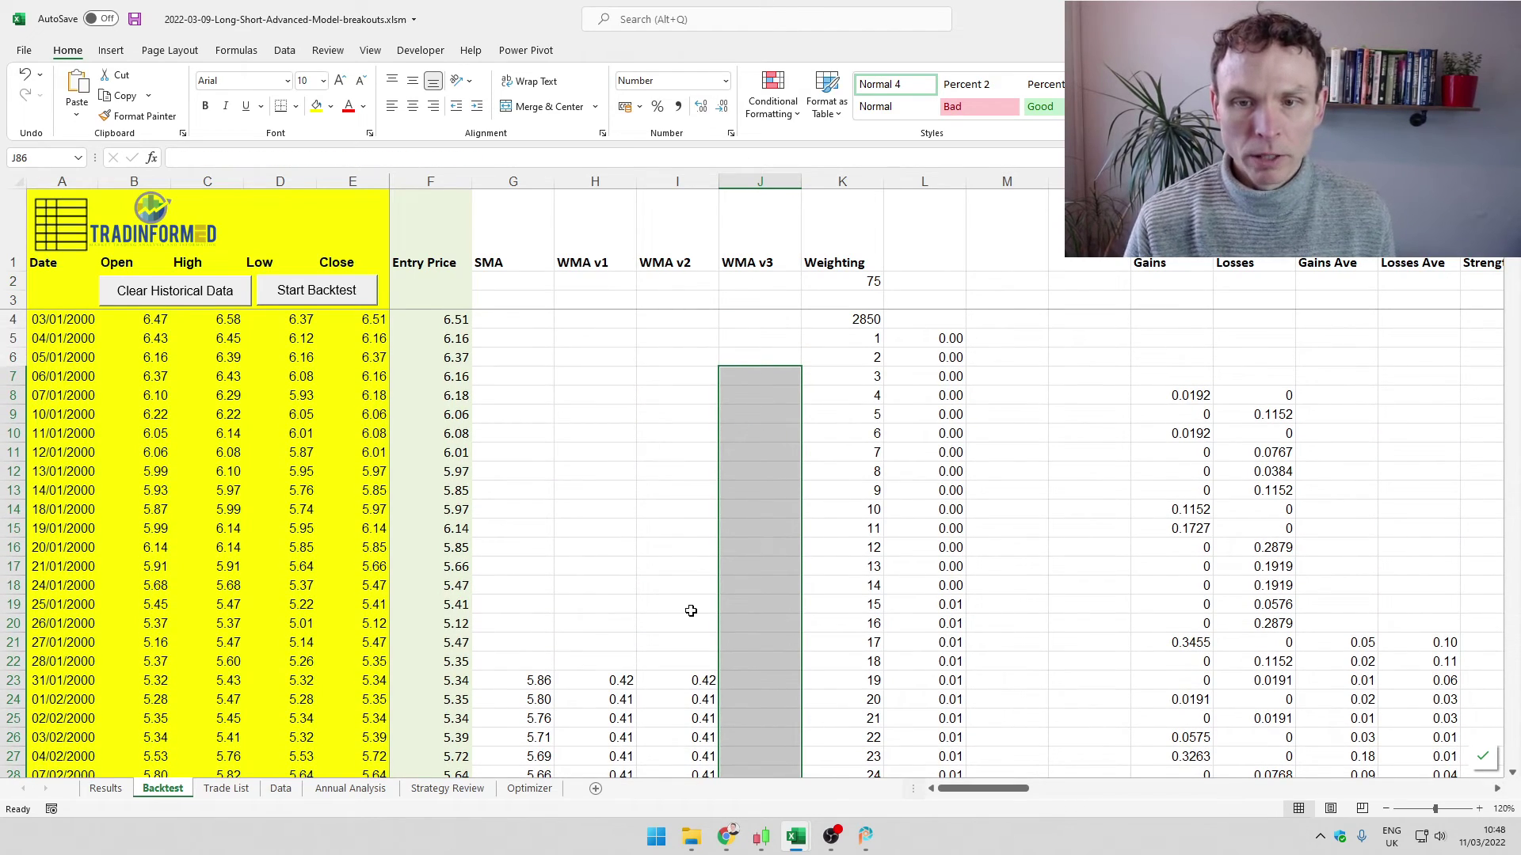
left_click(740, 679)
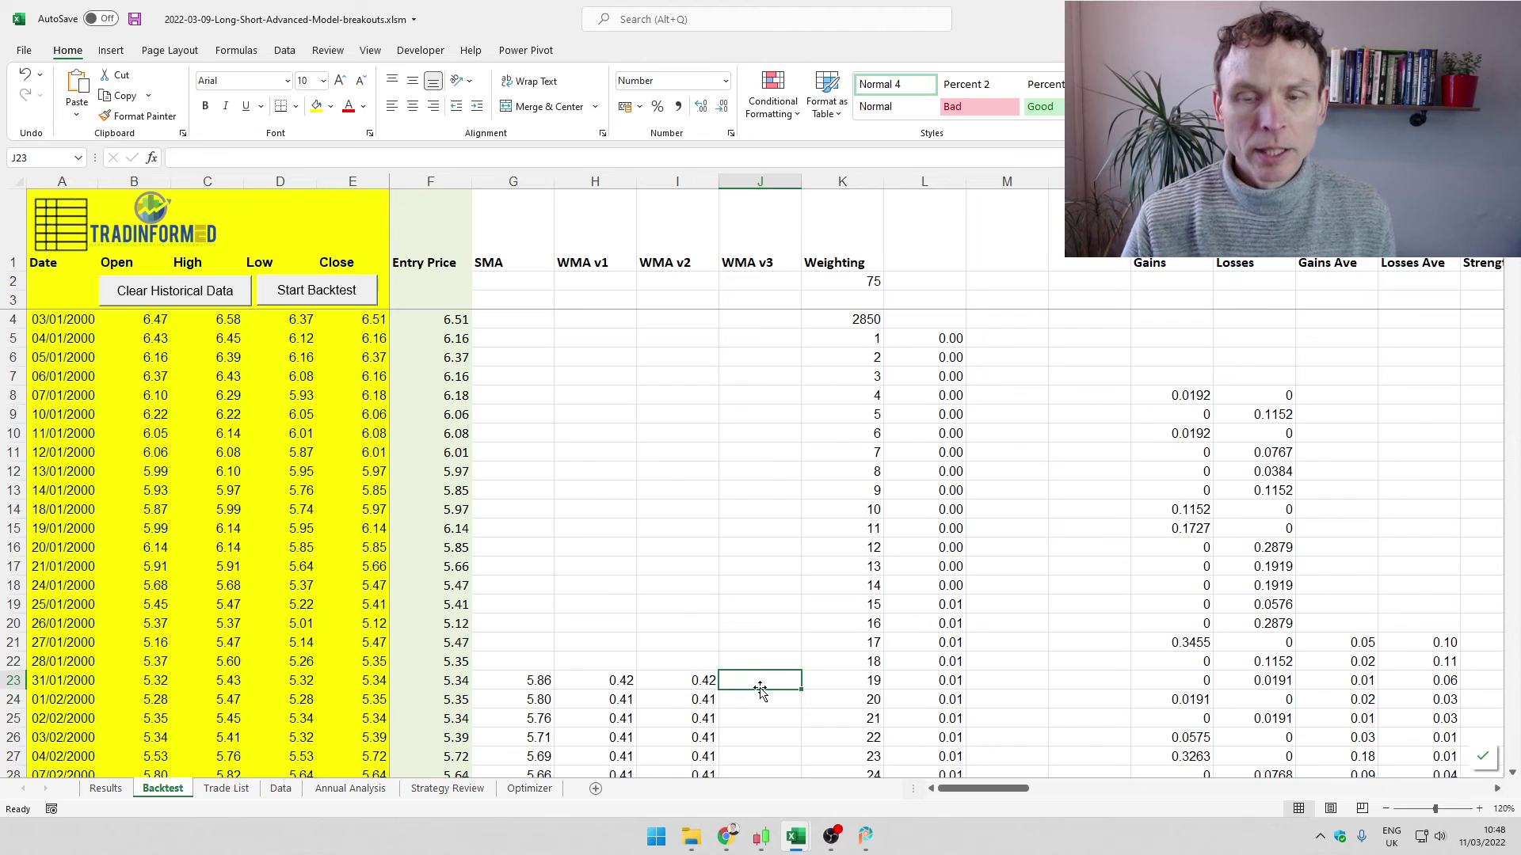
key("ctrl+Down")
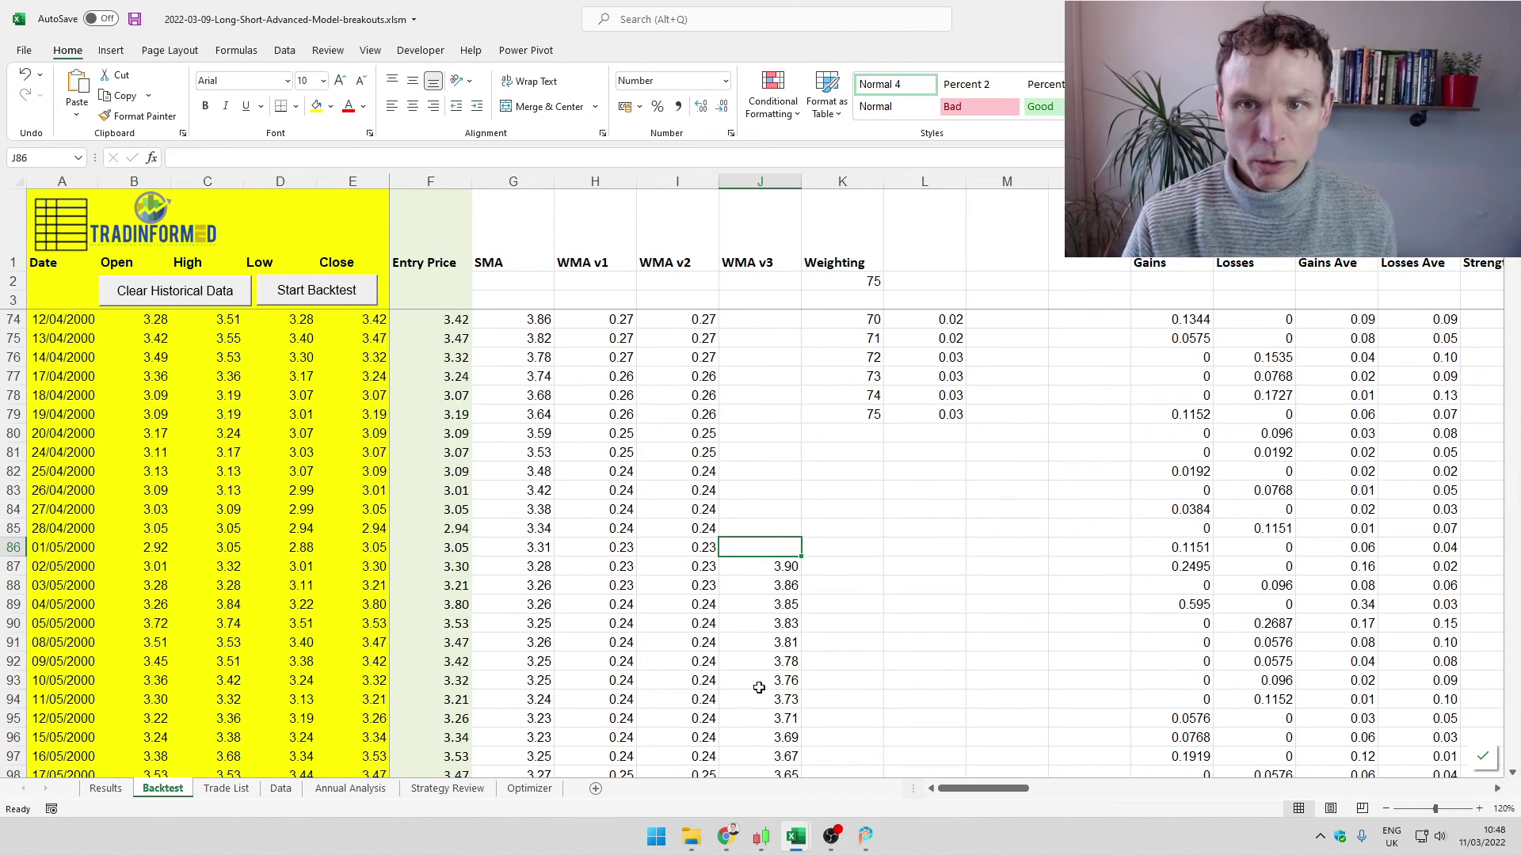